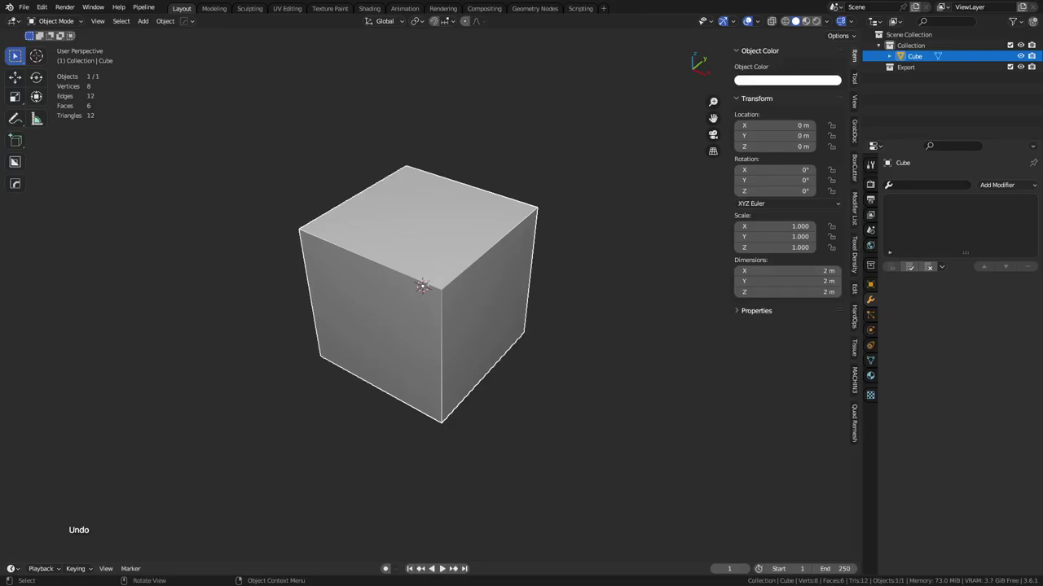
- Delete the default cube and enable the screen cast display
key(x)
click(485, 290)
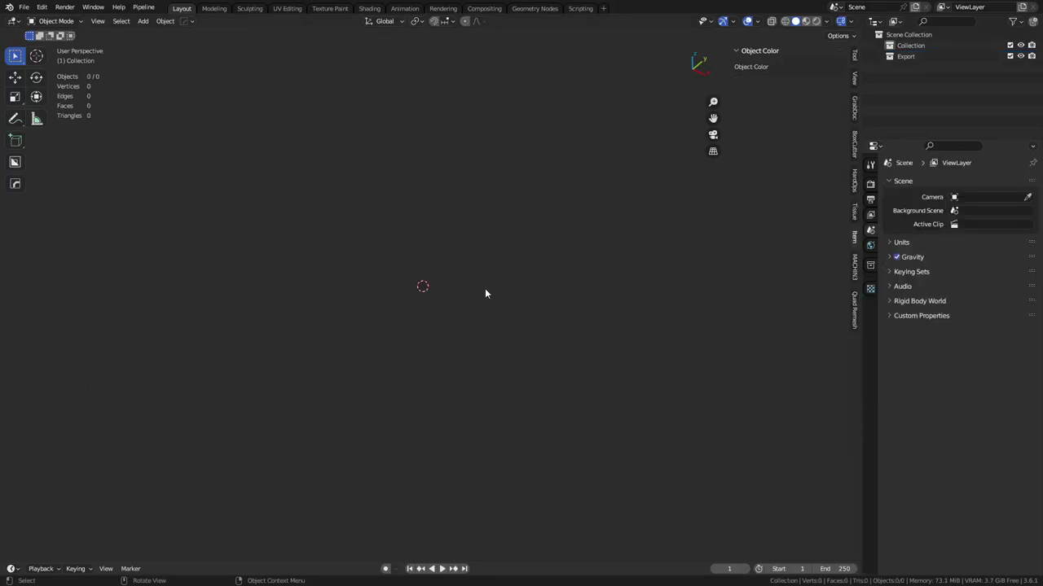
key(shift+a)
mouse_move(487, 292)
key(ctrl+s)
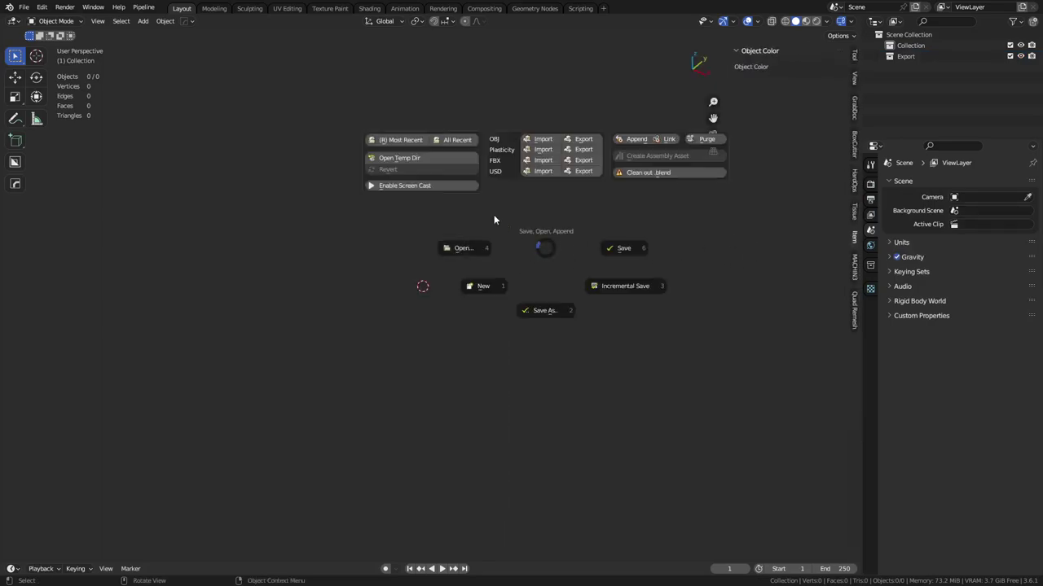
click(422, 186)
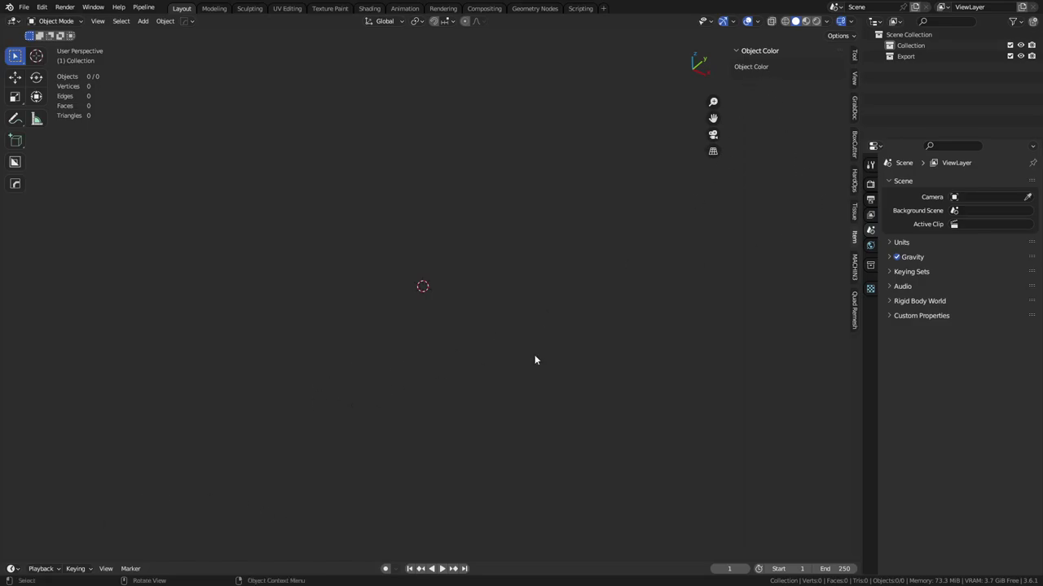
- Set up a GrabDoc scene with its background plane
click(855, 114)
click(802, 70)
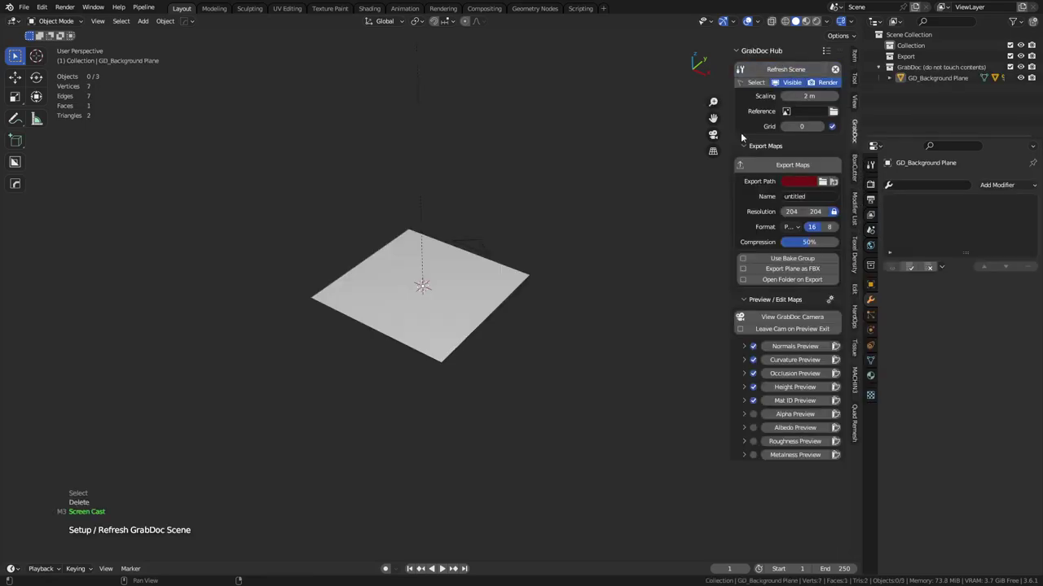
scroll(448, 314, up, 5)
middle_drag(434, 326, 497, 316)
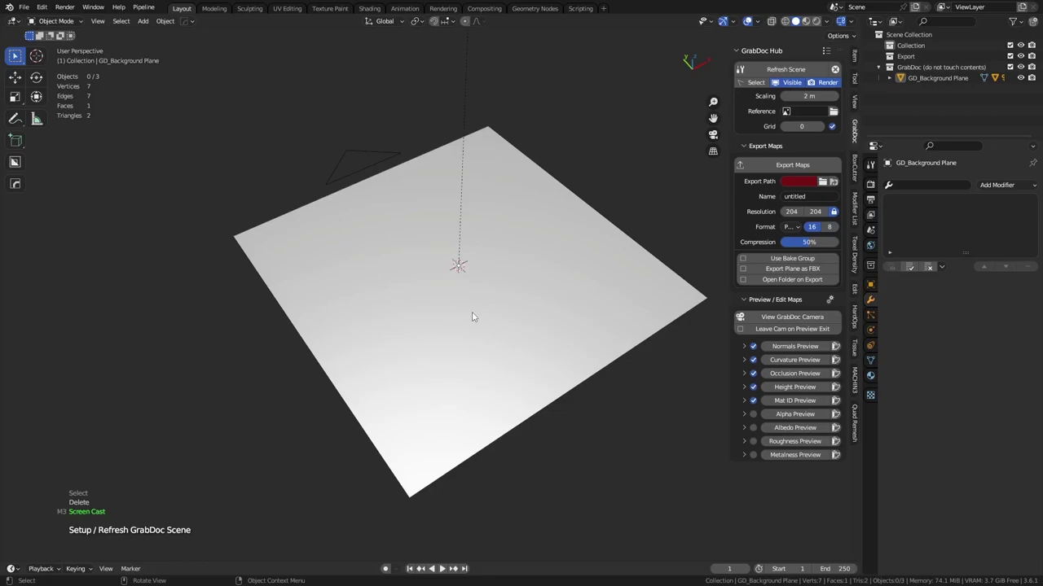
- Add a mesh cylinder with 256 vertices at the centre of the background plane
key(shift+a)
mouse_move(510, 285)
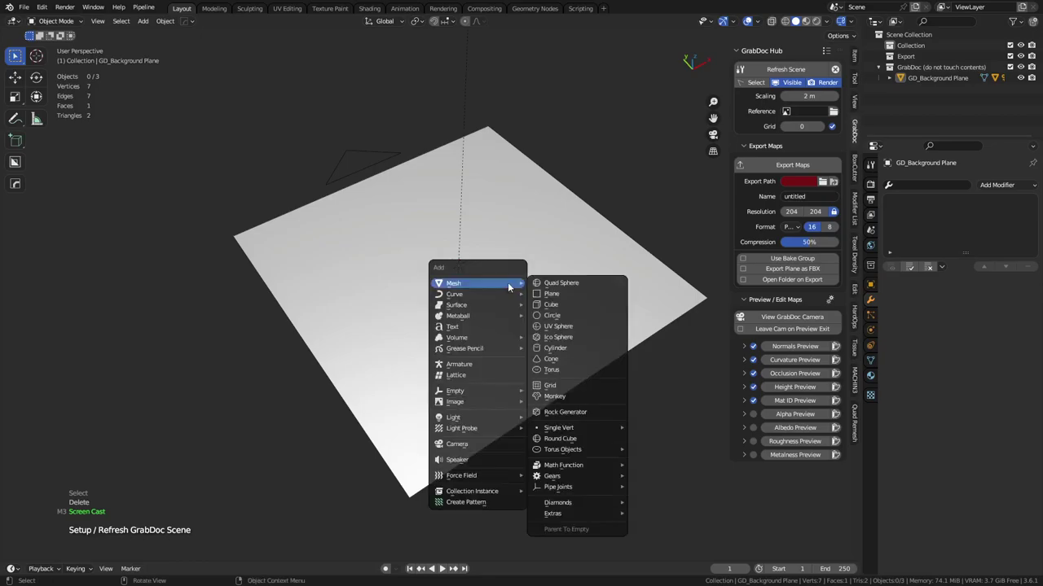
click(569, 349)
click(170, 421)
text(128)
key(Return)
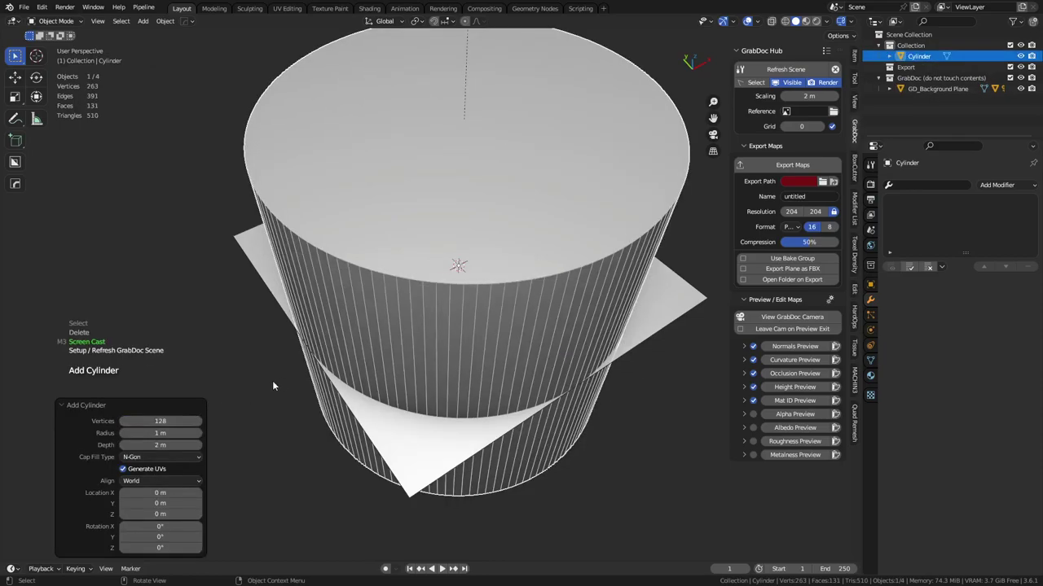
click(170, 421)
text(256)
key(Return)
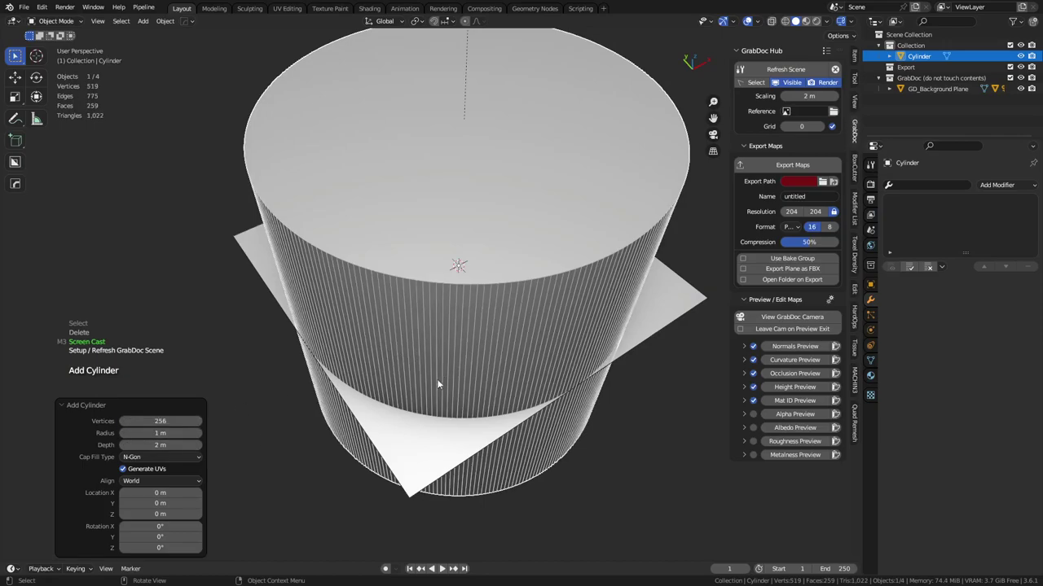
- Delete the vertices on the cylinder's negative Y side, leaving an open half cylinder
key(ctrl+KP_3)
key(Tab)
key(alt+z)
drag(632, 485, 430, 83)
key(x)
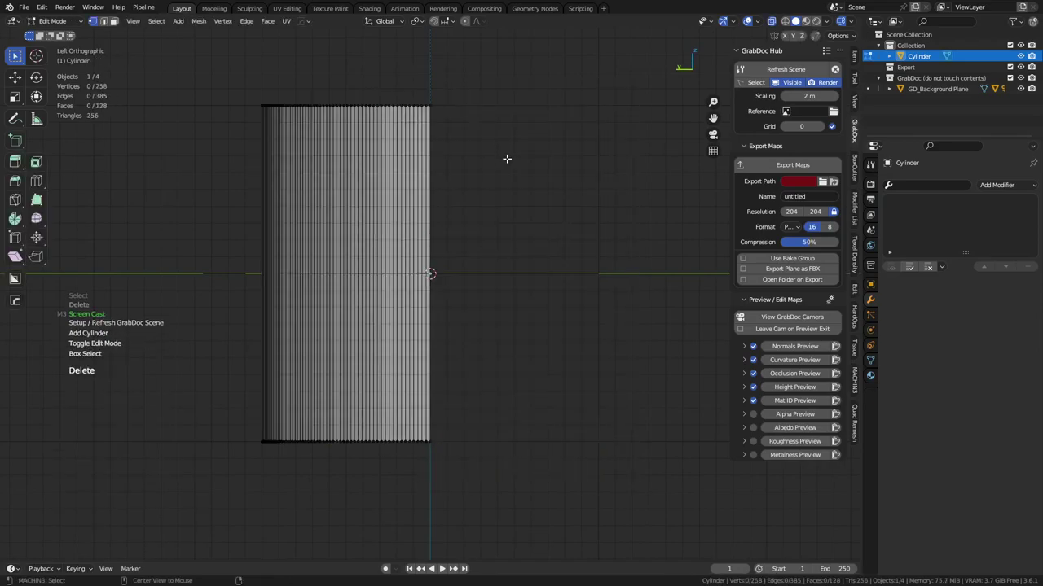
middle_drag(507, 158, 480, 214)
key(alt+z)
key(Tab)
- Rotate the half cylinder 90° so its open side faces down, and scale it uniformly by 0.2
alt+middle_drag(439, 286, 500, 260)
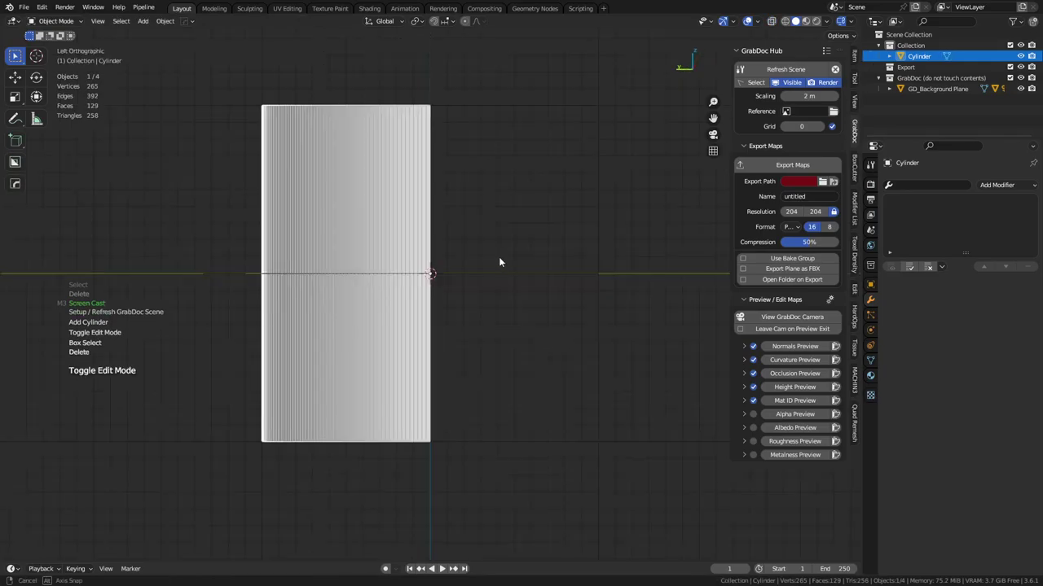
key(r)
click(458, 400)
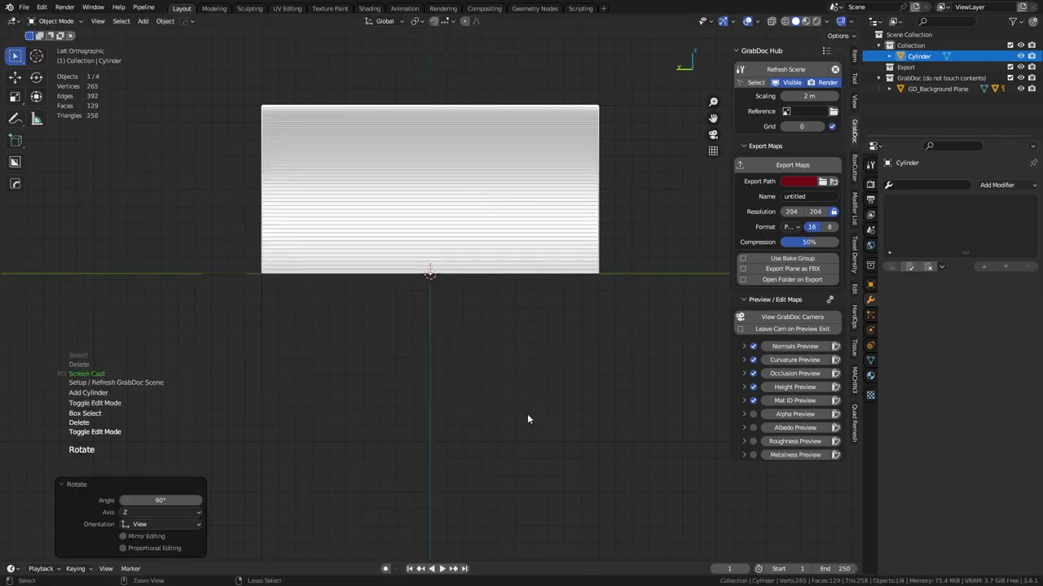
key(s)
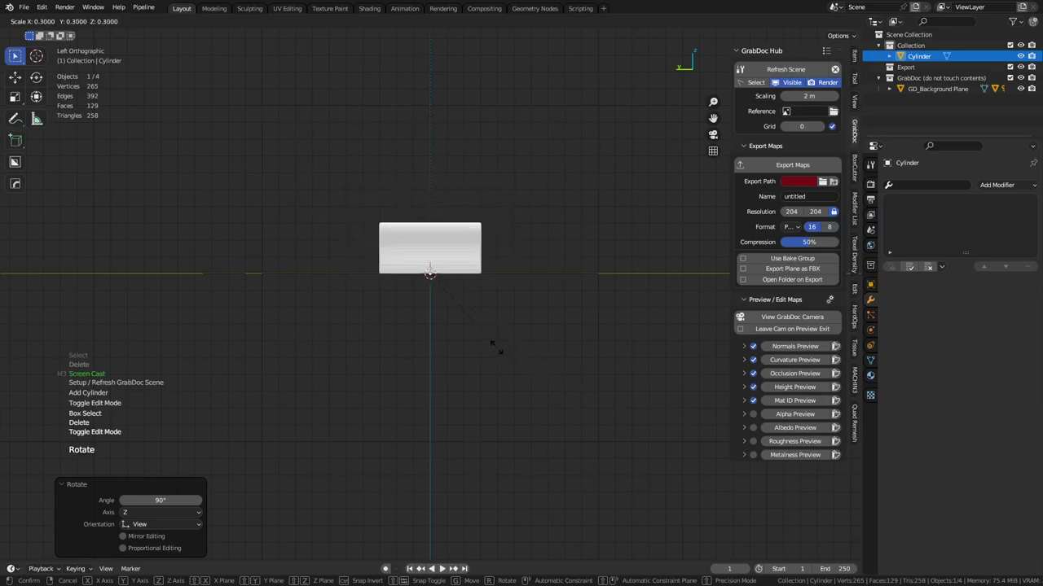
click(468, 330)
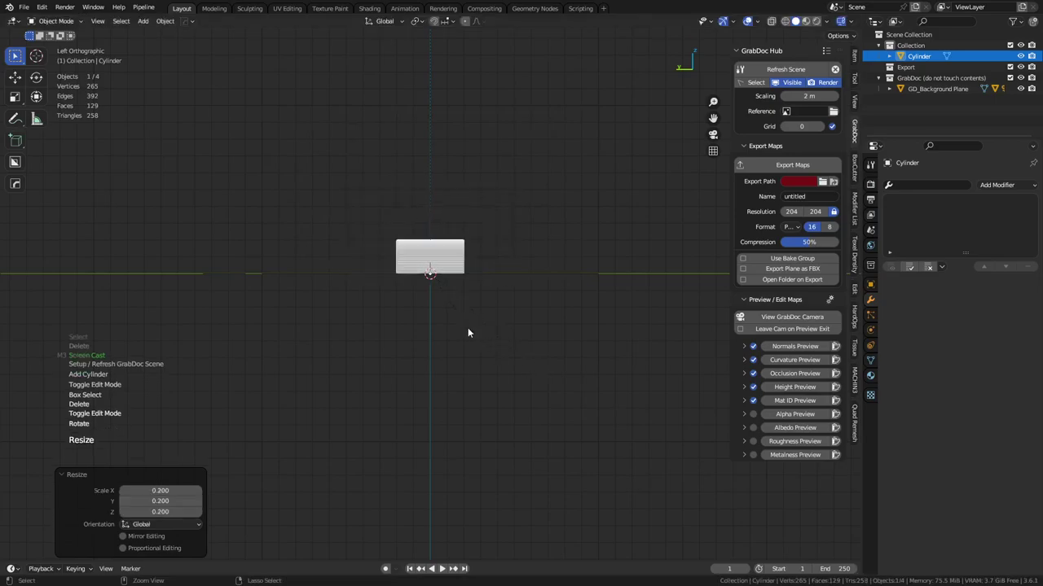
- Scale the half cylinder uniformly by 0.5, and stretch it by 2 along the global Y axis
click(444, 20)
middle_drag(503, 222, 412, 400)
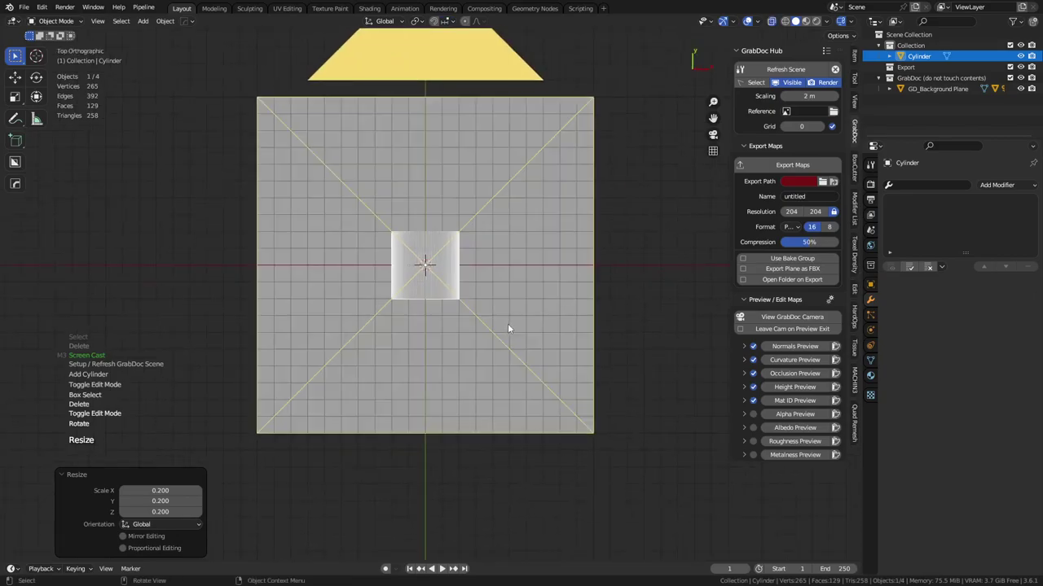
scroll(562, 359, up, 1)
key(s)
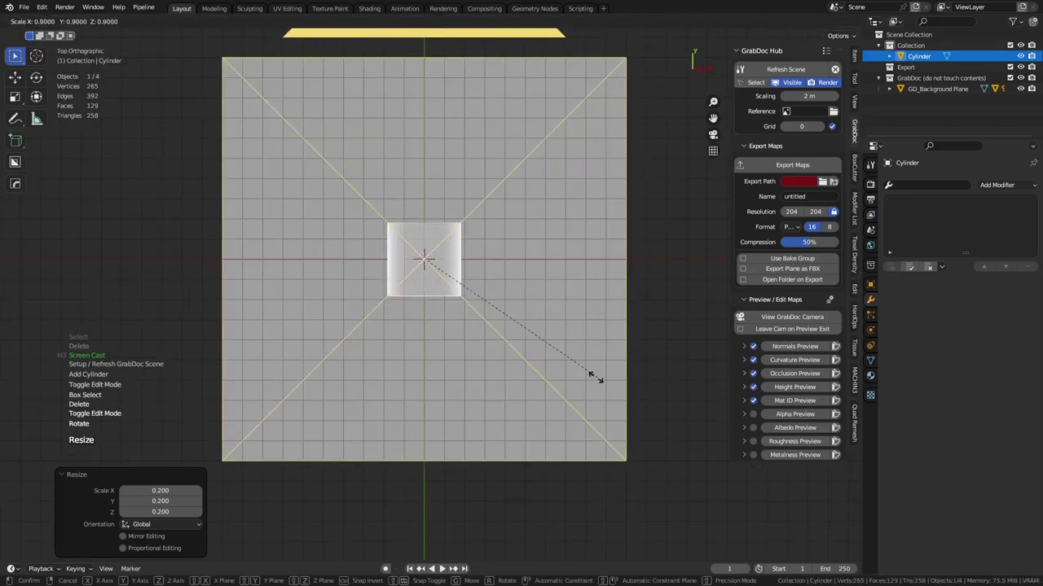
click(507, 327)
key(s)
key(y)
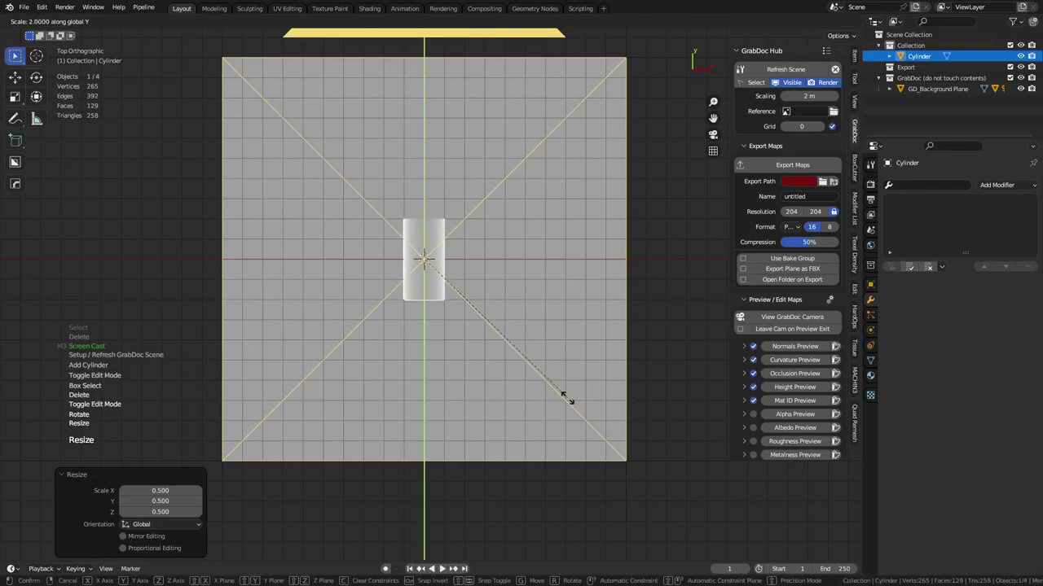
click(565, 400)
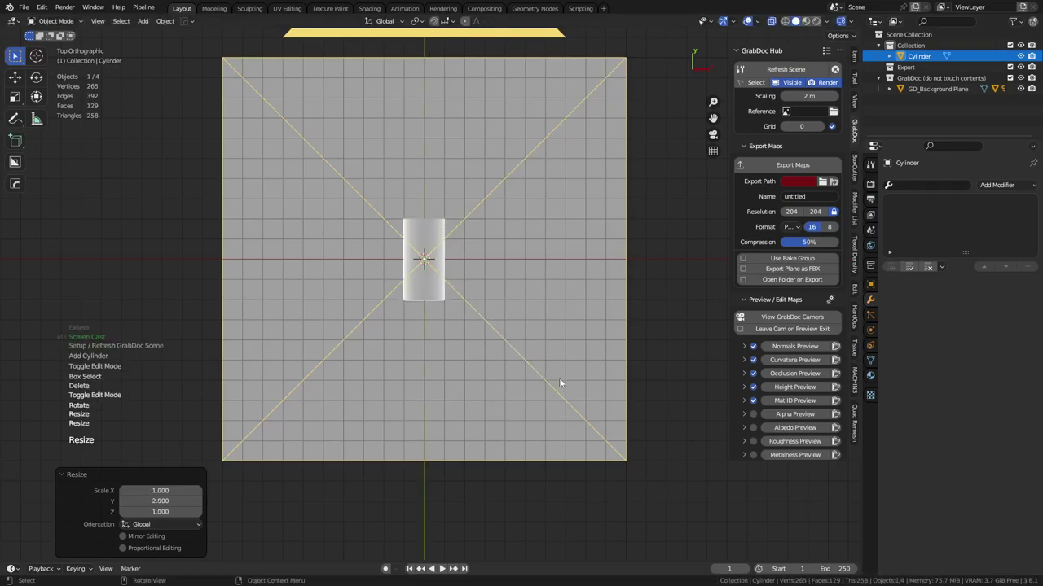
- Apply the rotation and scale of the half cylinder
key(ctrl+Tab)
middle_drag(416, 407, 496, 305)
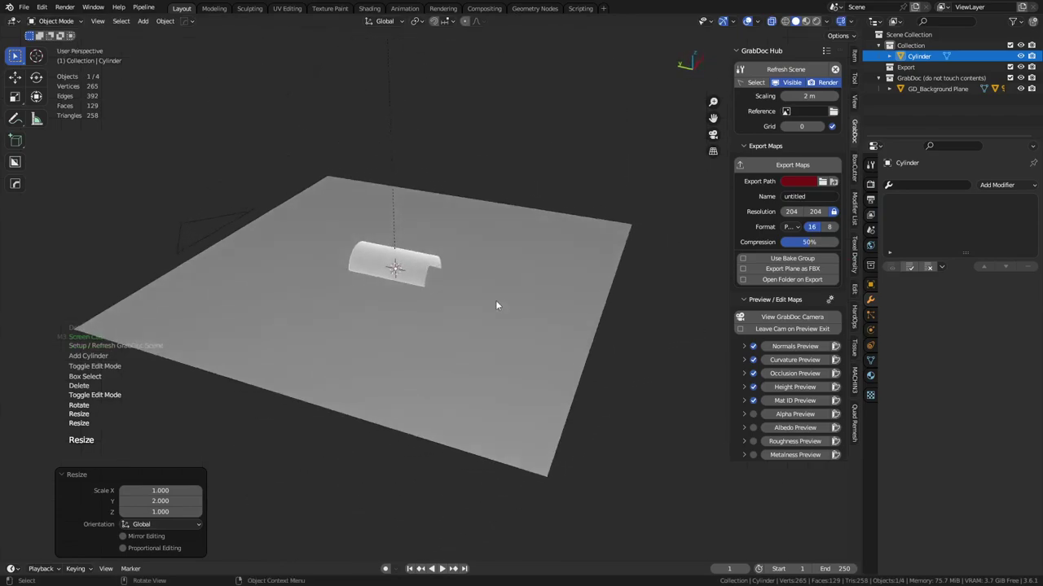
click(854, 56)
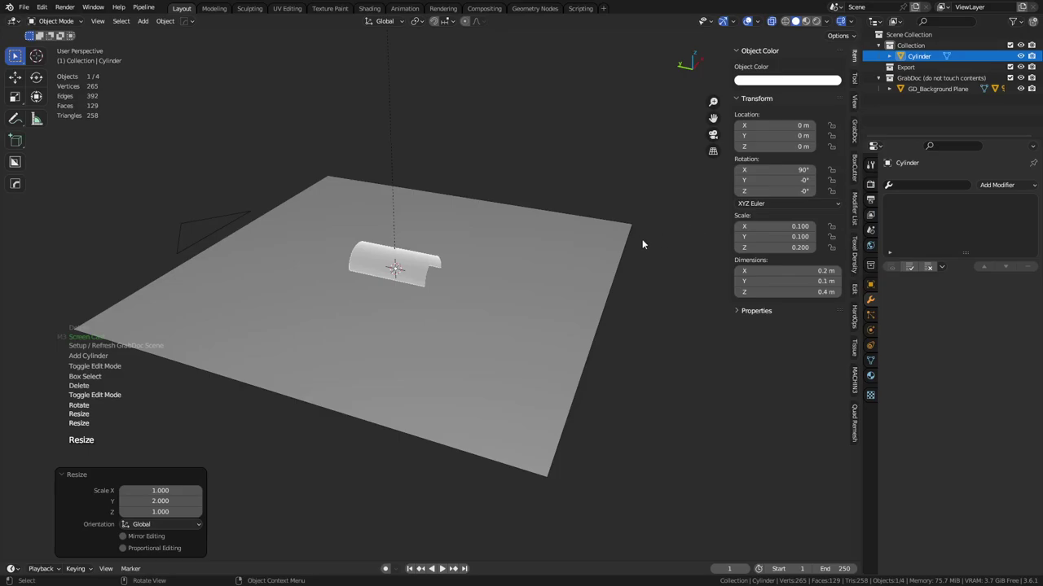
key(ctrl+a)
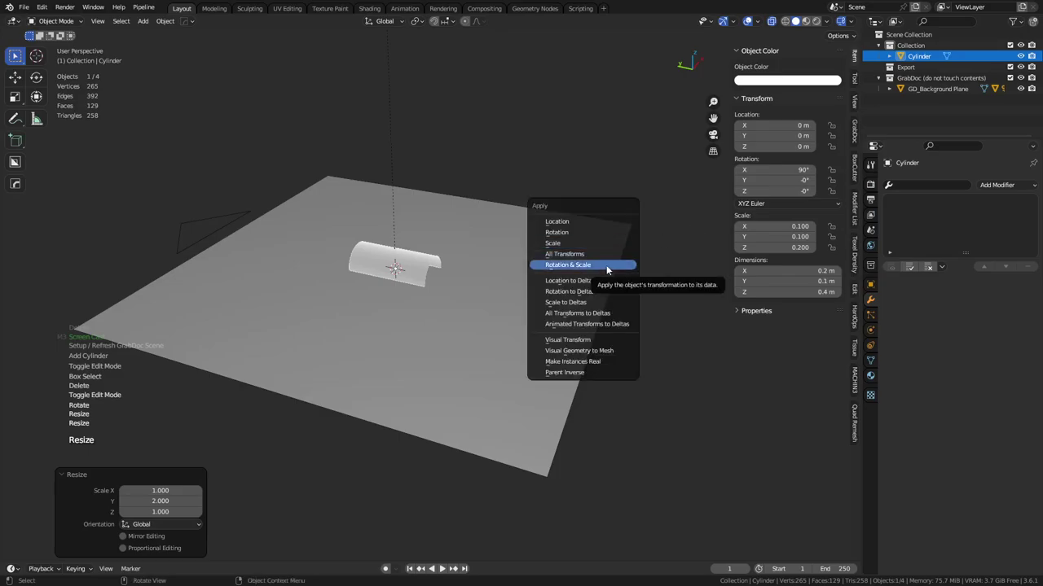
click(606, 267)
- Add a Solidify modifier to the half cylinder and turn off X-ray display
scroll(453, 306, up, 8)
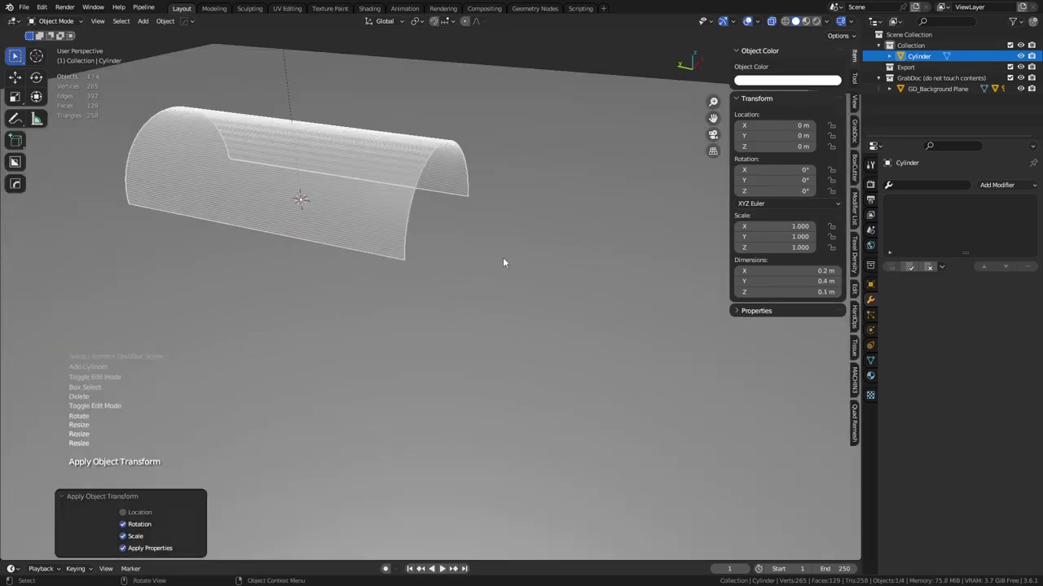
middle_drag(502, 257, 480, 303)
click(997, 185)
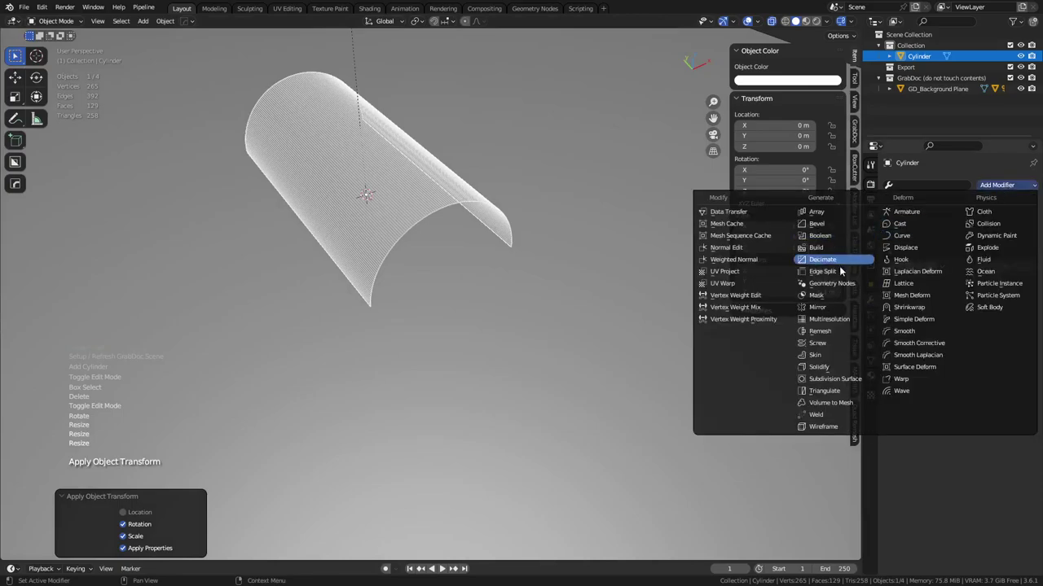
click(833, 365)
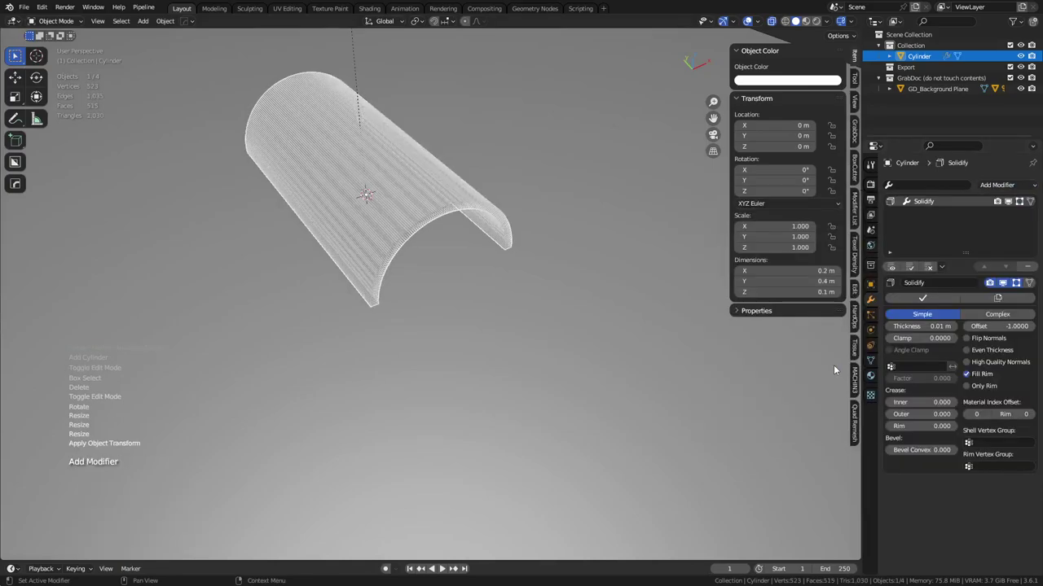
key(alt+z)
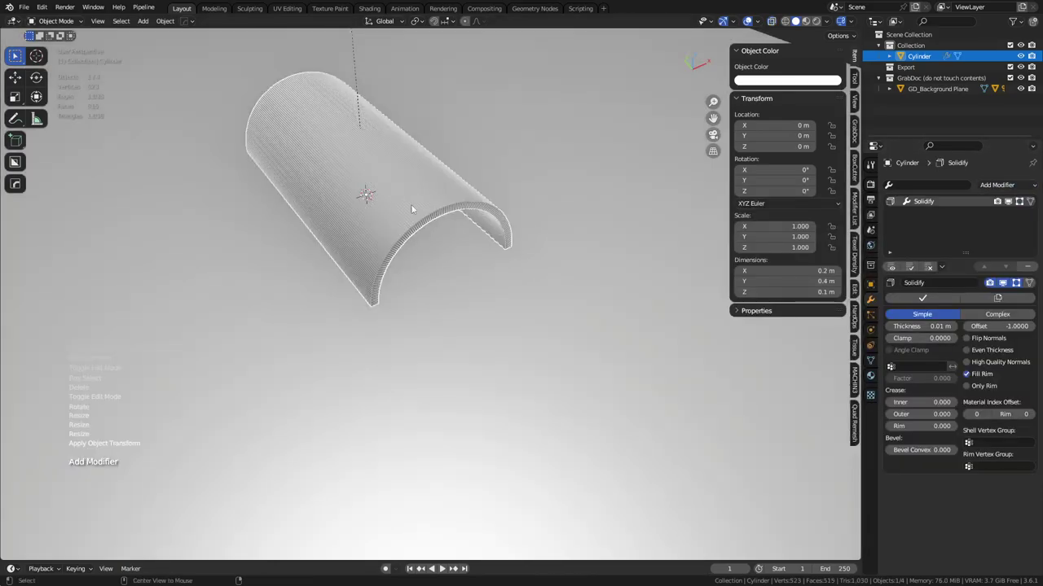
- Set the half cylinder's origin midway between the two bottom corner vertices at its positive Y end
middle_drag(371, 233, 375, 216)
scroll(374, 216, up, 3)
middle_drag(305, 277, 622, 181)
middle_drag(235, 348, 430, 319)
key(ctrl+Tab)
click(545, 328)
click(599, 362)
shift+click(293, 264)
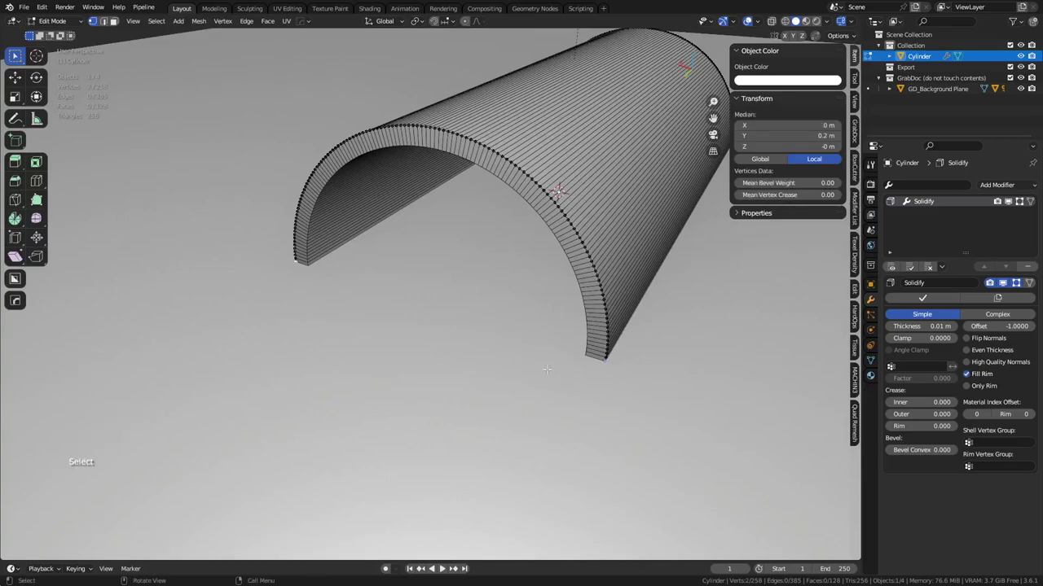
key(shift+s)
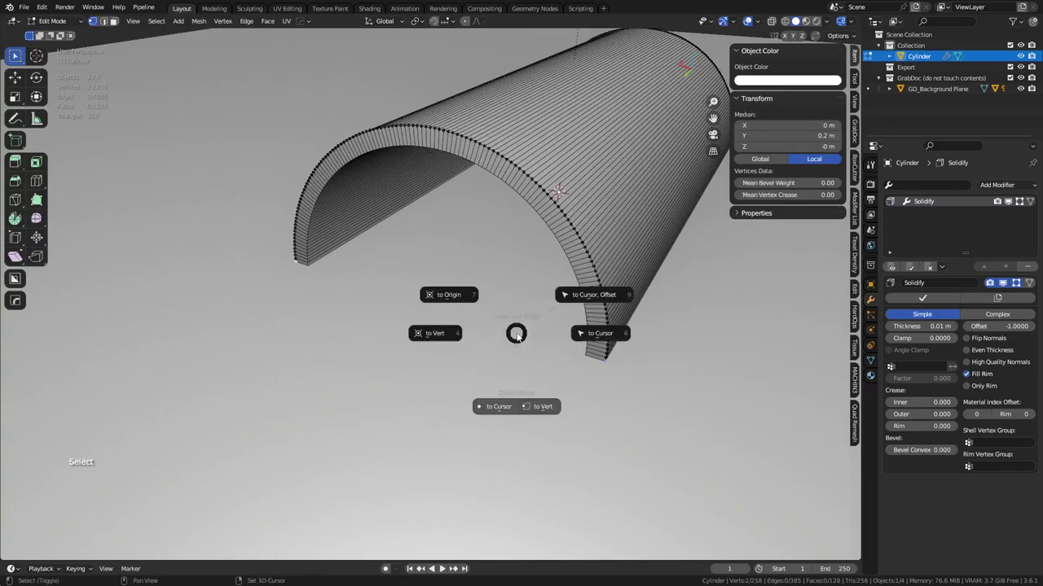
click(543, 410)
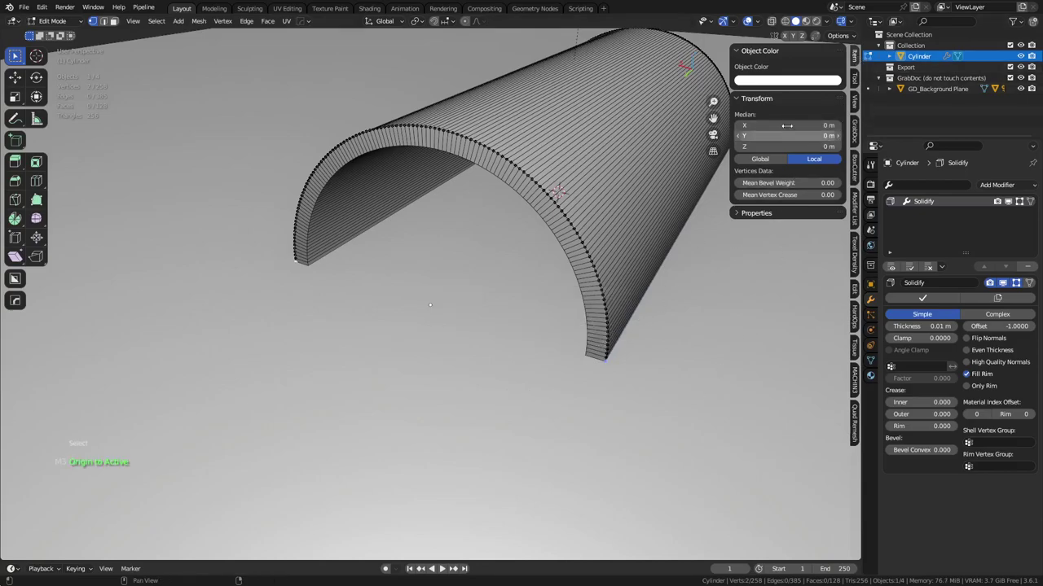
key(Tab)
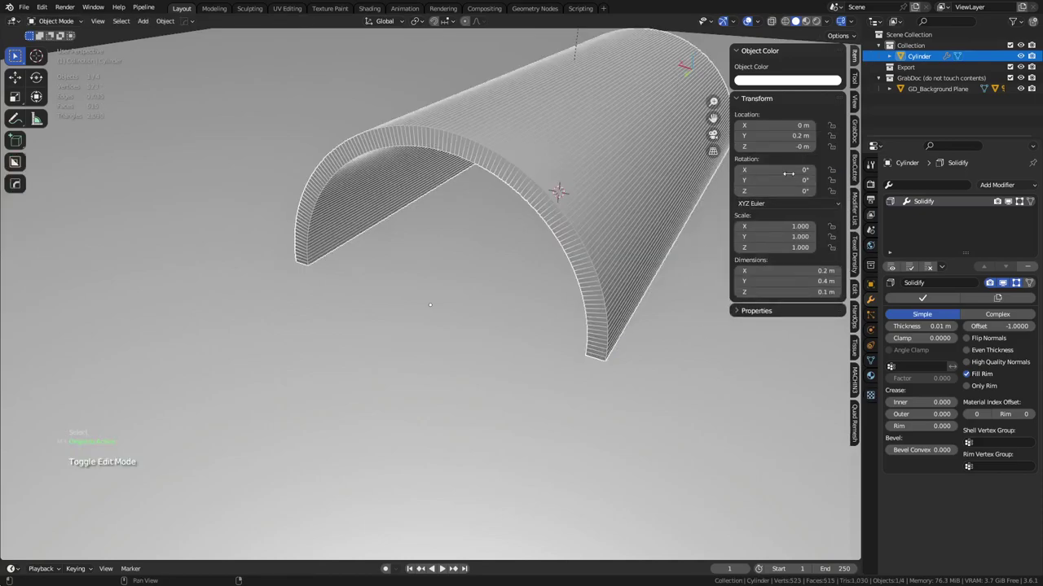
- Move the half-round tile into the negative X, positive Y corner of the background plane, at X -0.9 m and Y 1 m
scroll(644, 314, down, 6)
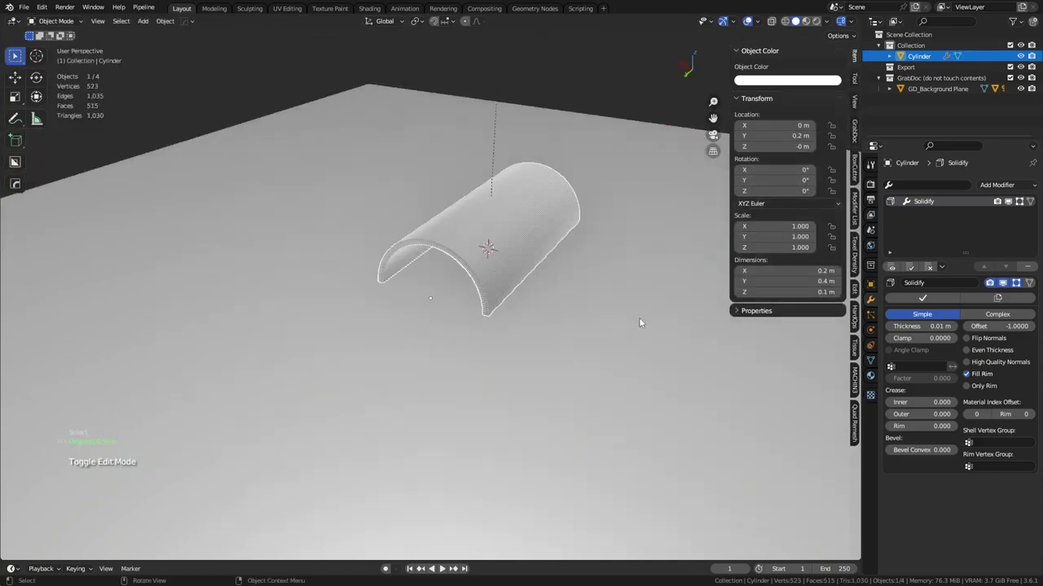
alt+middle_drag(579, 308, 509, 379)
alt+middle_drag(573, 366, 454, 374)
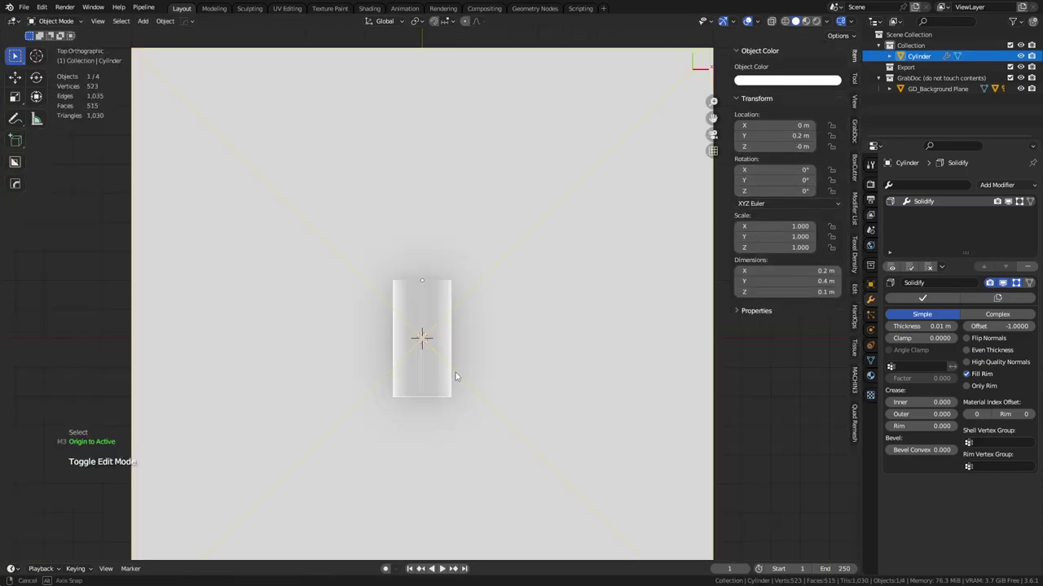
key(alt+z)
scroll(523, 331, down, 3)
key(g)
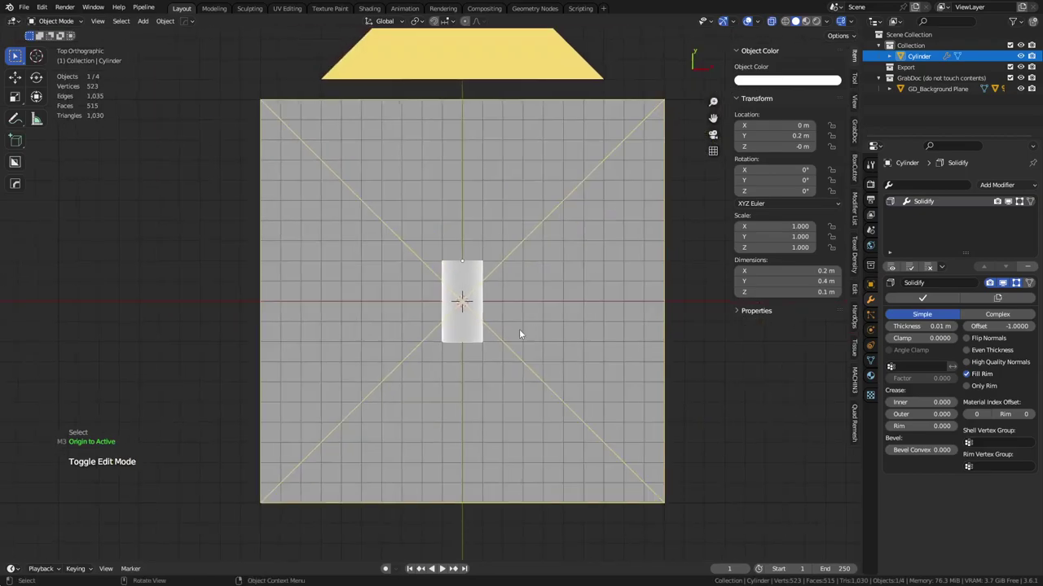
click(331, 168)
- Duplicate the tile -0.4 m along Y and repeat the duplication three times to fill the plane's first column
shift+middle_drag(330, 168, 373, 153)
key(shift+d)
key(y)
click(363, 282)
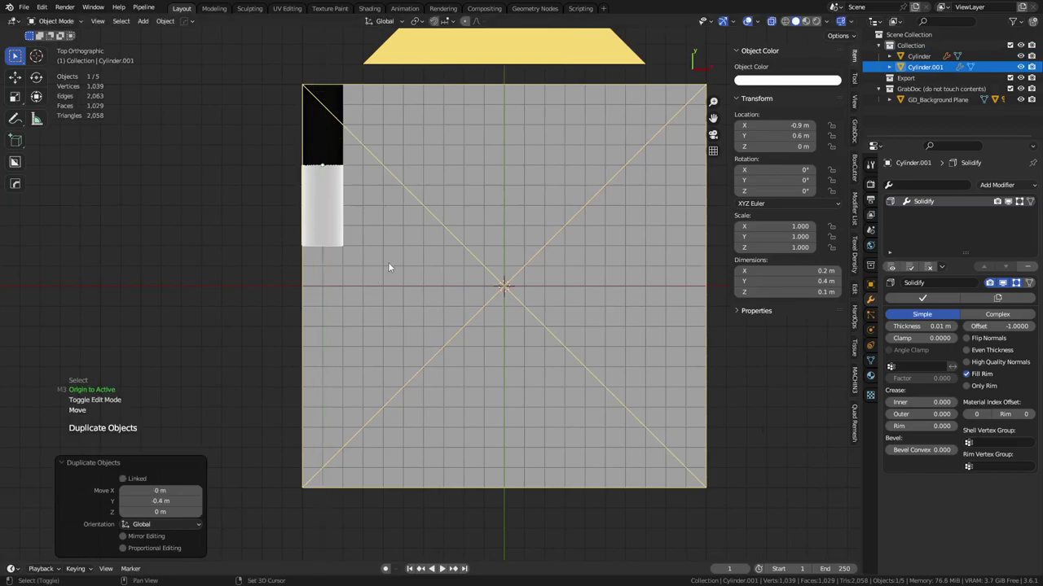
key(shift+r)
key(shift+r)
key(shift+r)
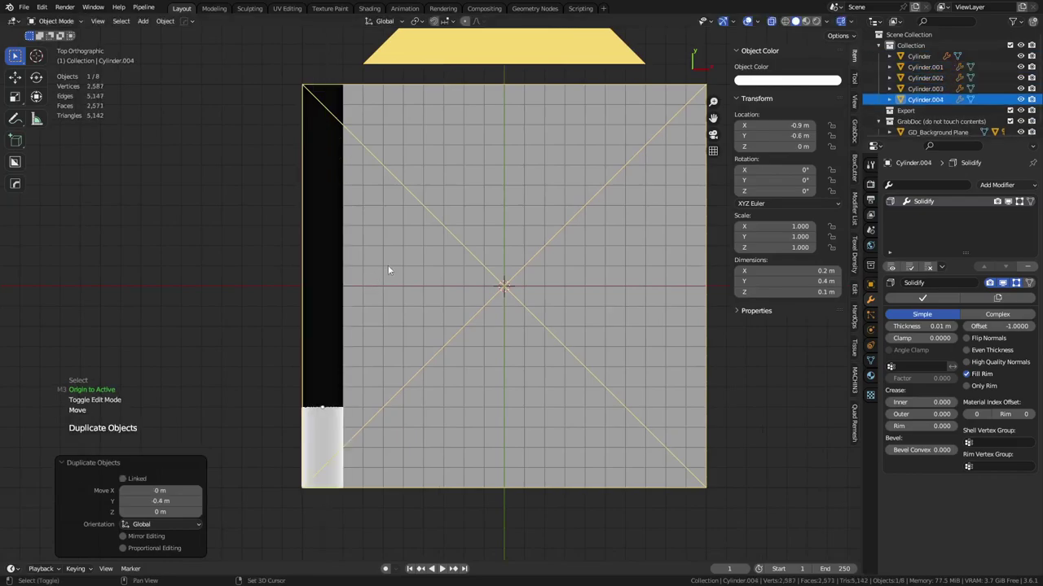
- Duplicate the first column's topmost tile 0.2 m along X to start the second column
click(324, 136)
key(shift+d)
key(x)
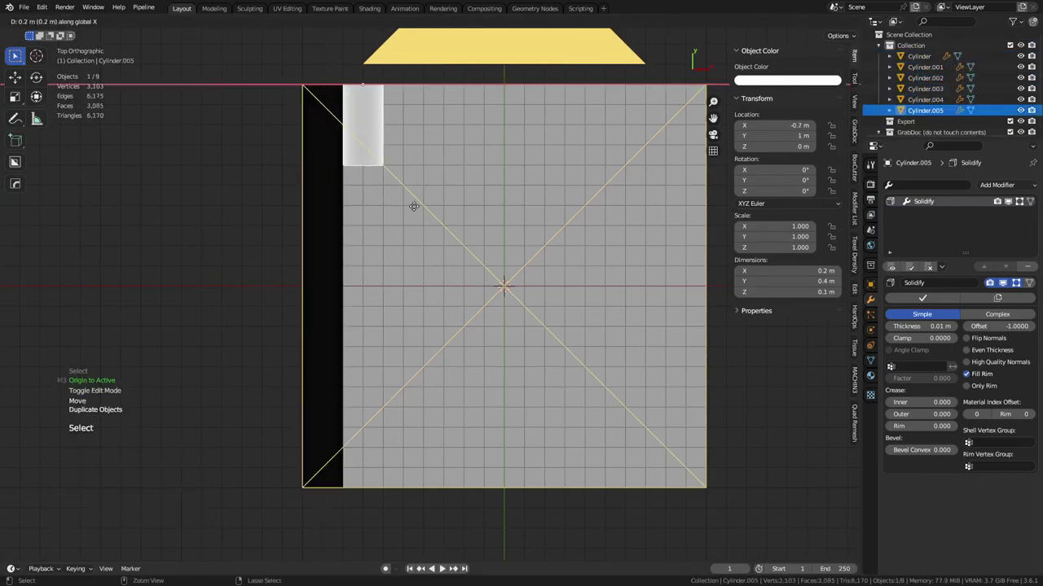
click(402, 206)
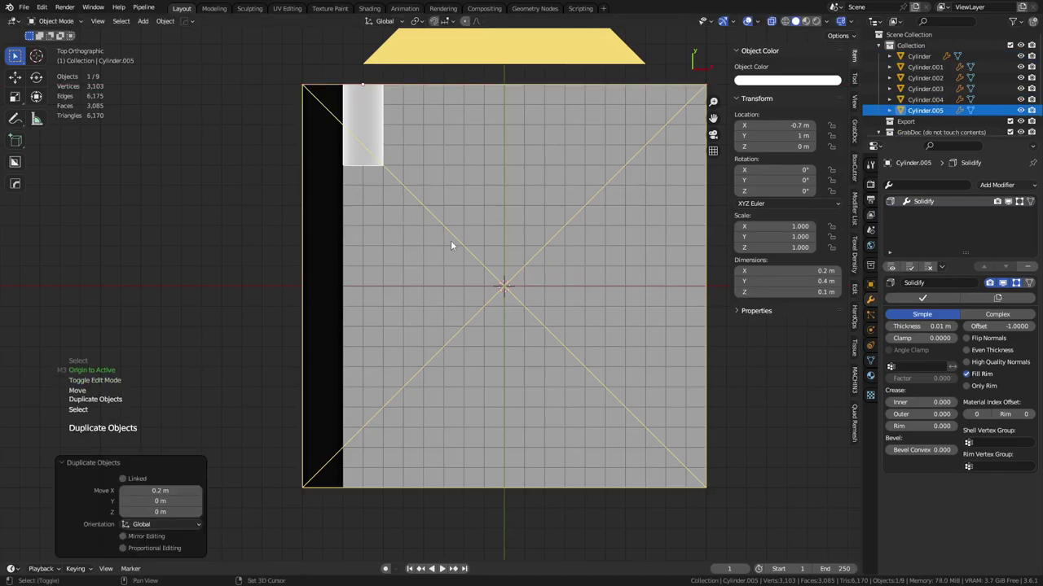
key(shift+r)
key(shift+r)
key(shift+r)
key(shift+r)
key(ctrl+z)
key(ctrl+z)
key(ctrl+z)
key(ctrl+z)
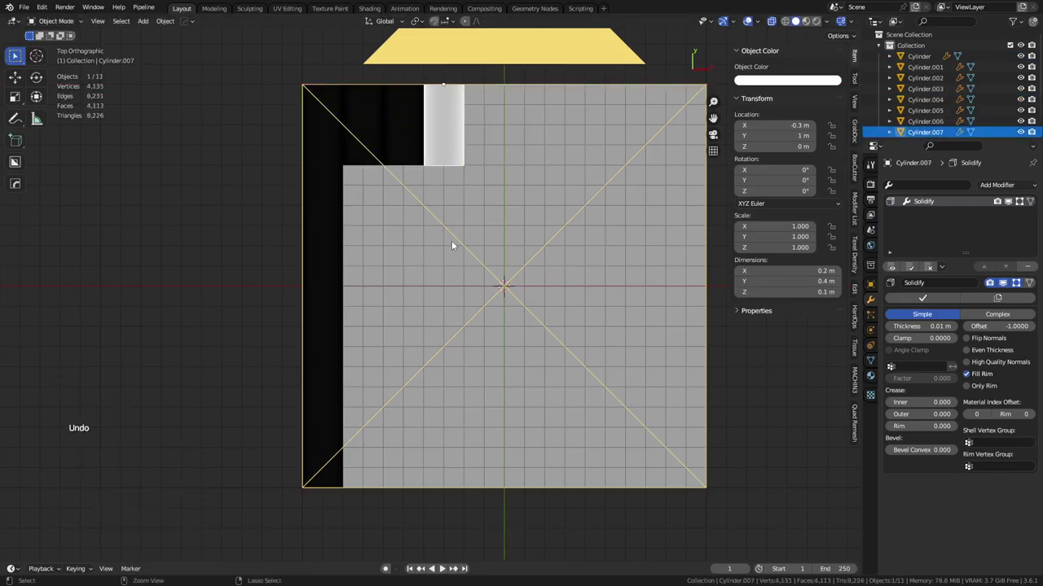
- Delete the lone second-column tile and duplicate all five first-column tiles 0.2 m along X as a complete second column
key(Delete)
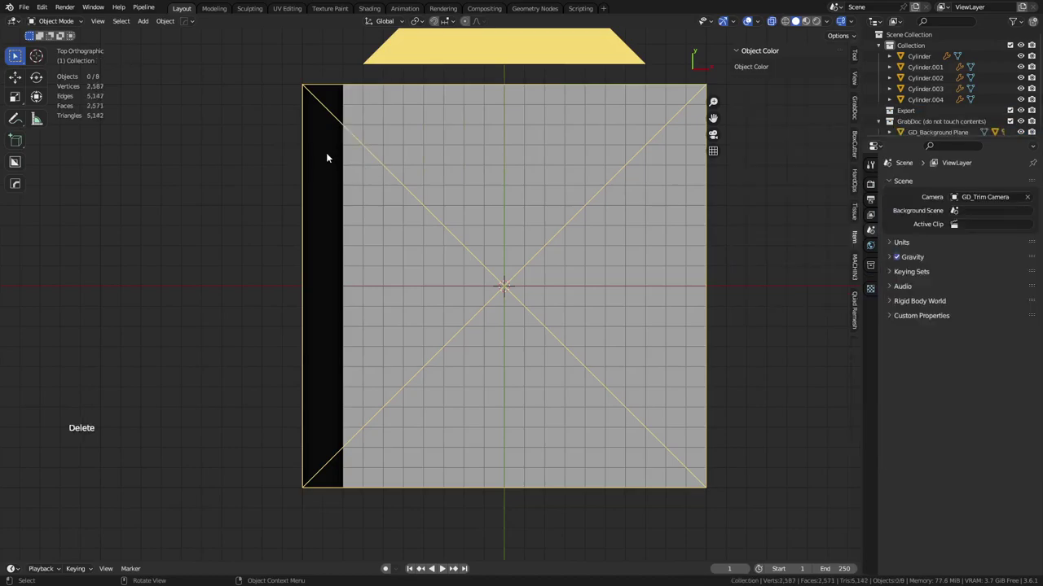
click(328, 155)
shift+drag(328, 269, 319, 440)
shift+click(314, 348)
shift+click(315, 268)
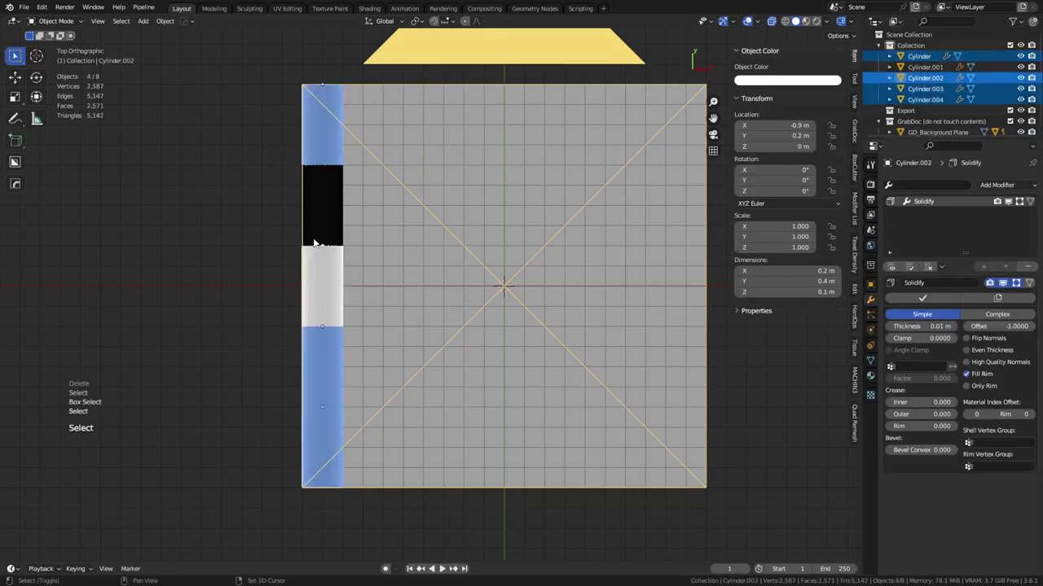
shift+click(319, 228)
key(shift+d)
key(x)
click(409, 272)
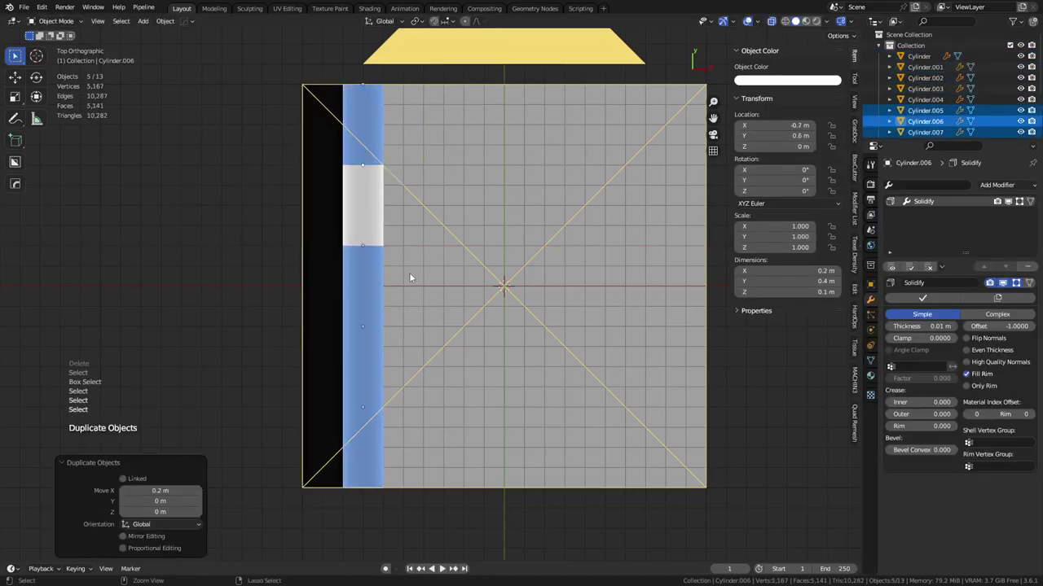
- Repeat the column duplication eight times to fill the background plane with tiles, and clear the selection
key(shift+r)
key(shift+r)
key(shift+r)
key(shift+r)
key(shift+r)
key(shift+r)
key(shift+r)
key(shift+r)
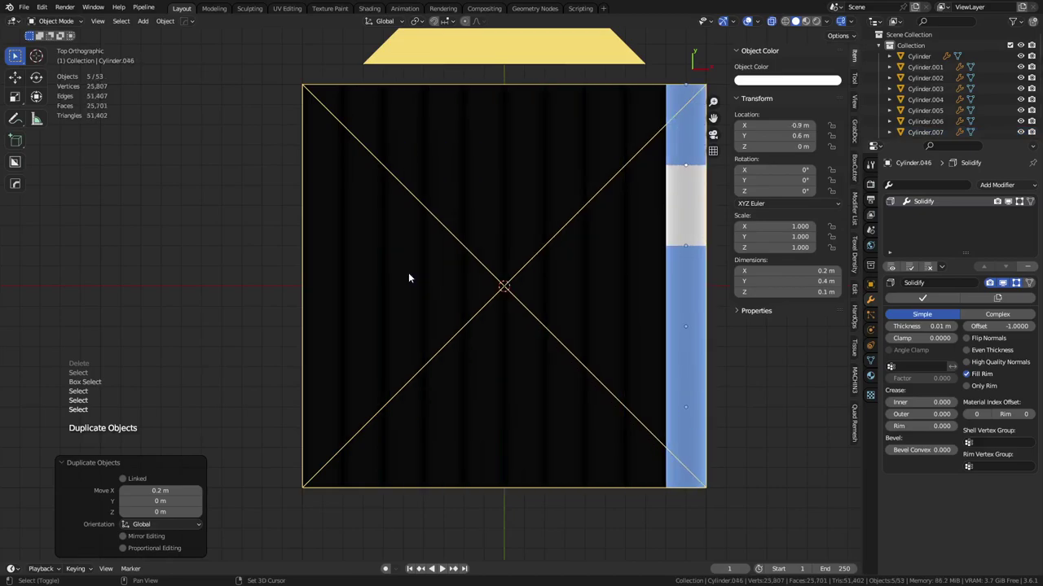
click(229, 377)
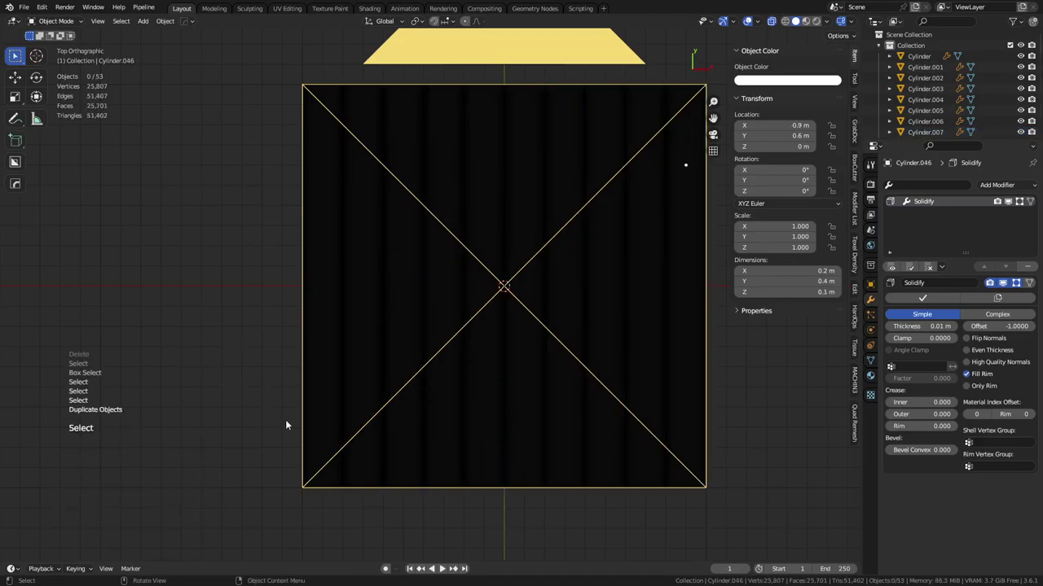
- Duplicate the tile at the grid's negative X, negative Y corner -0.2 m along X, outside the plane
middle_drag(284, 426, 370, 337)
scroll(475, 389, up, 3)
middle_drag(454, 386, 392, 296)
click(472, 383)
click(471, 386)
click(433, 352)
scroll(404, 331, up, 1)
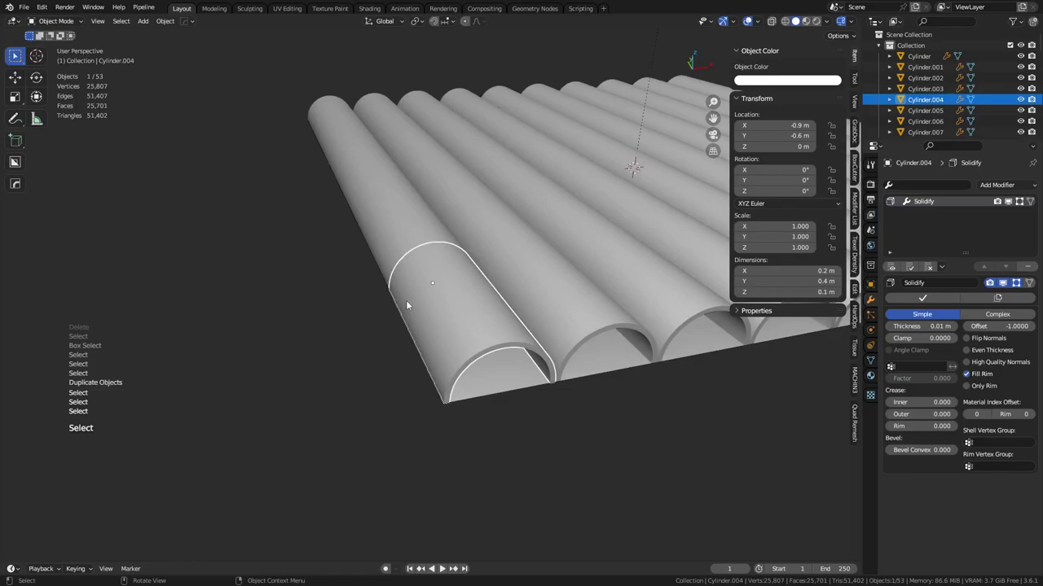
key(shift+d)
key(x)
key(y)
key(x)
click(328, 336)
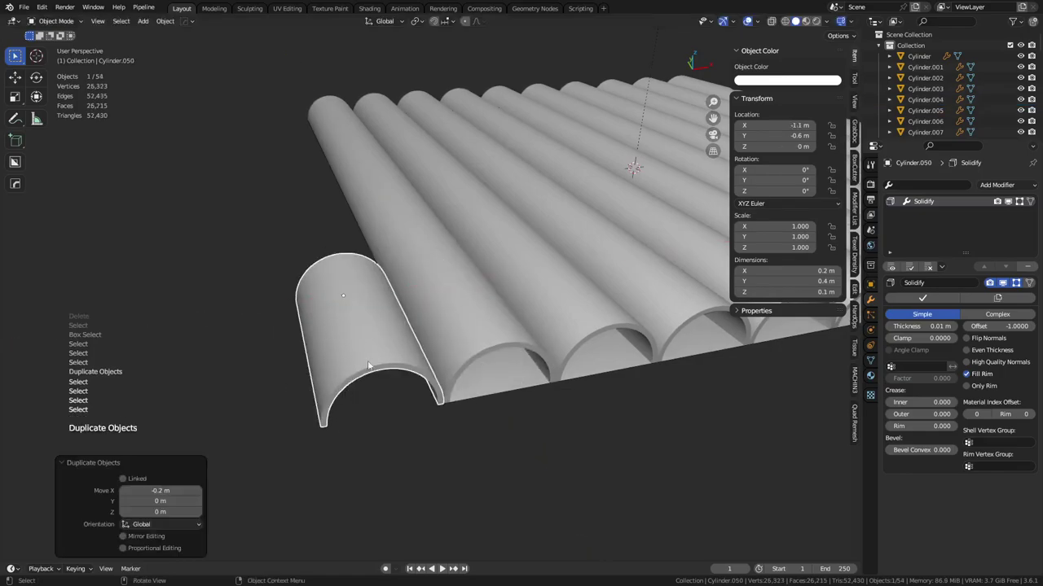
- Delete the extra tile outside the grid's negative X edge
scroll(543, 319, down, 10)
scroll(428, 326, up, 1)
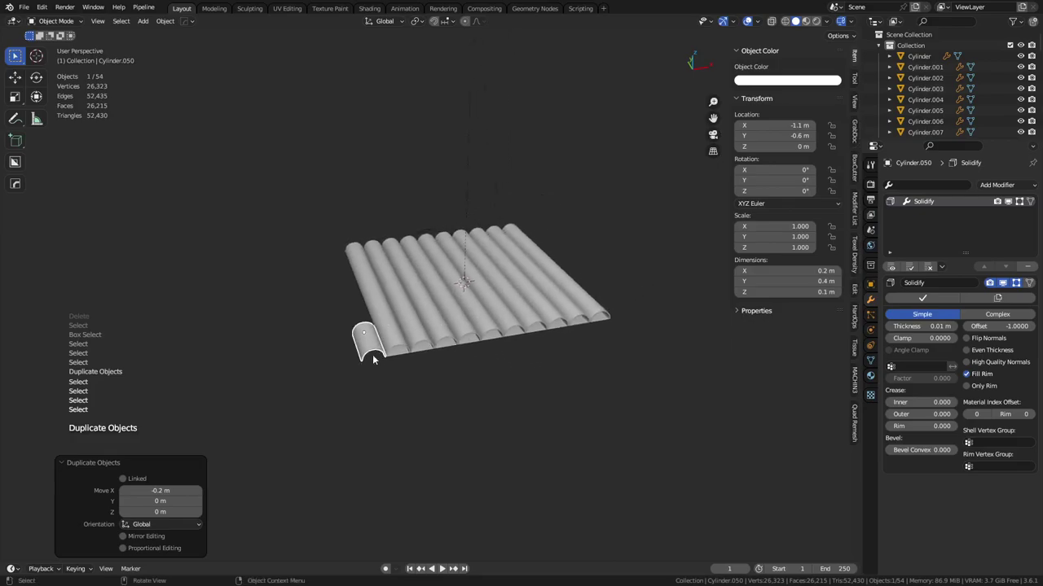
middle_drag(549, 244, 410, 398)
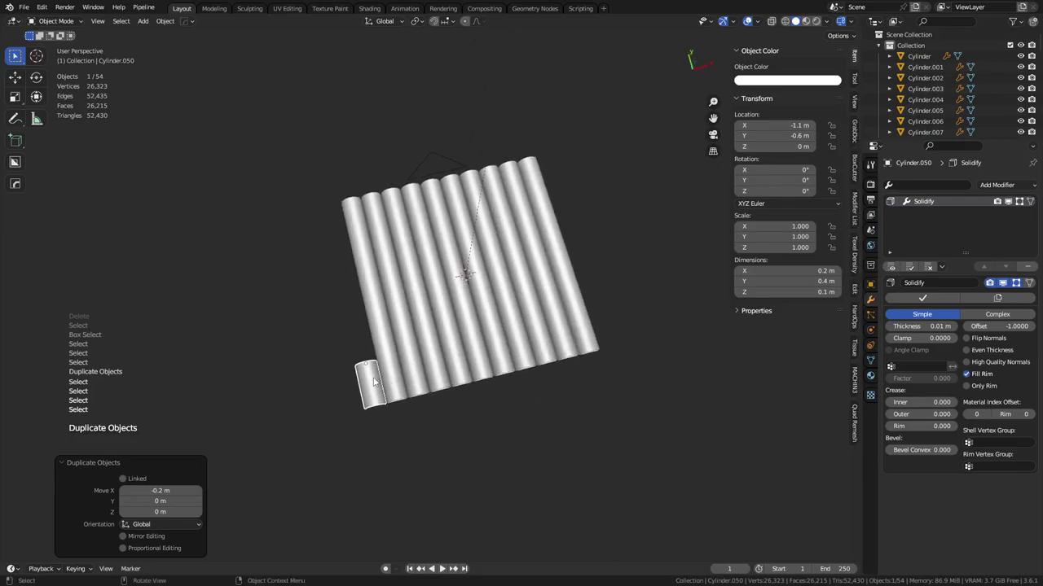
click(374, 382)
key(x)
click(374, 378)
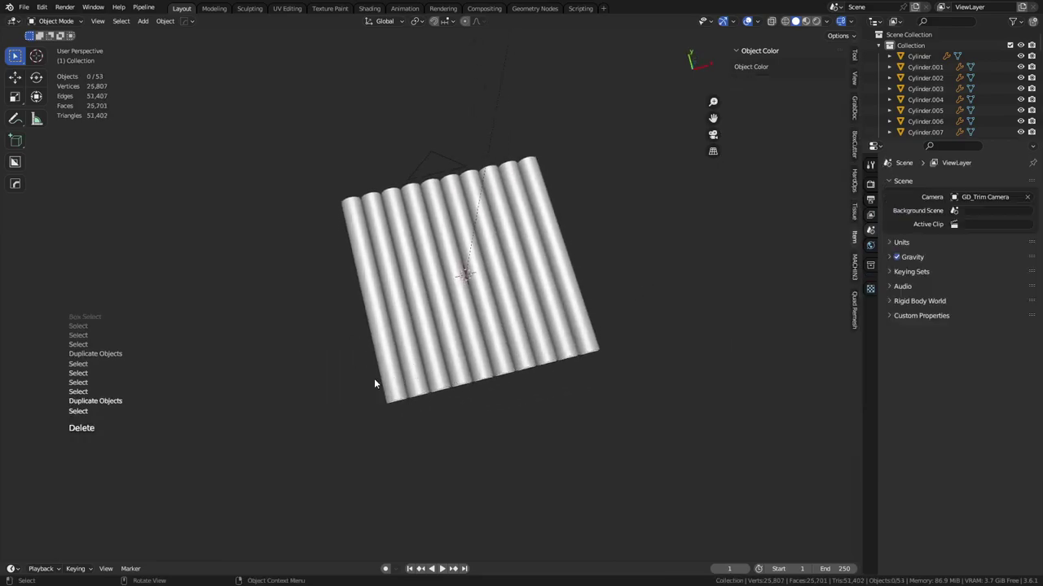
- Examine the tile grid from several angles, checking individual tiles along its edges and corners
click(581, 329)
shift+middle_drag(354, 323, 440, 299)
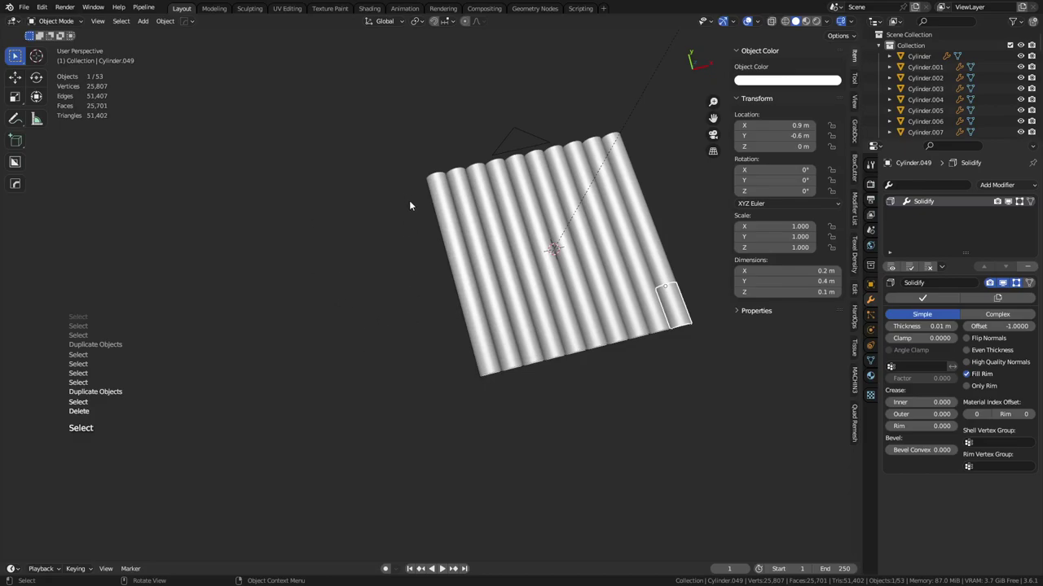
shift+middle_drag(600, 334, 479, 338)
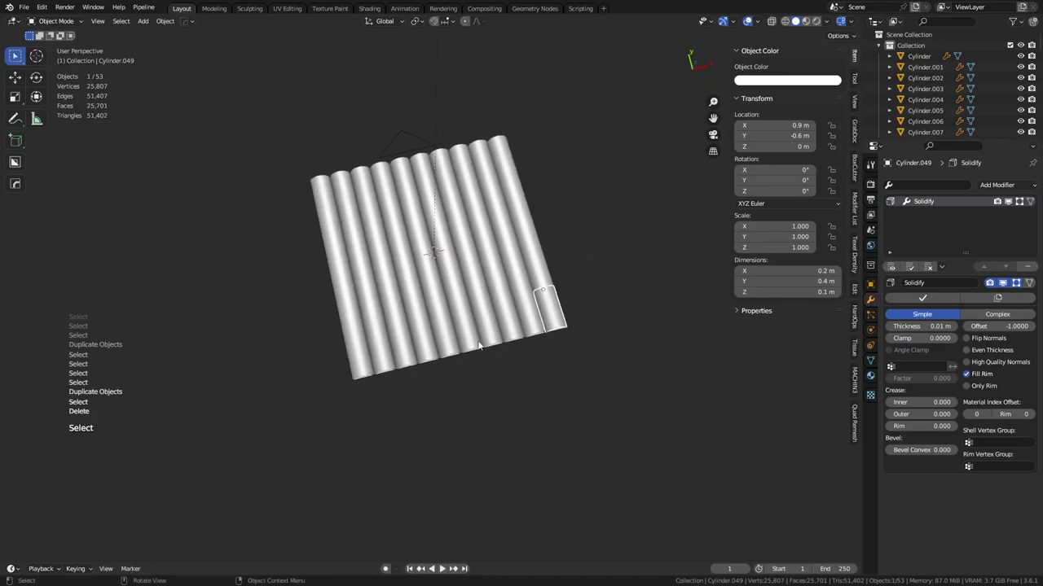
middle_drag(395, 307, 450, 278)
click(541, 325)
scroll(529, 337, up, 4)
shift+middle_drag(530, 346, 550, 338)
click(358, 394)
click(335, 372)
click(269, 324)
middle_drag(260, 330, 531, 360)
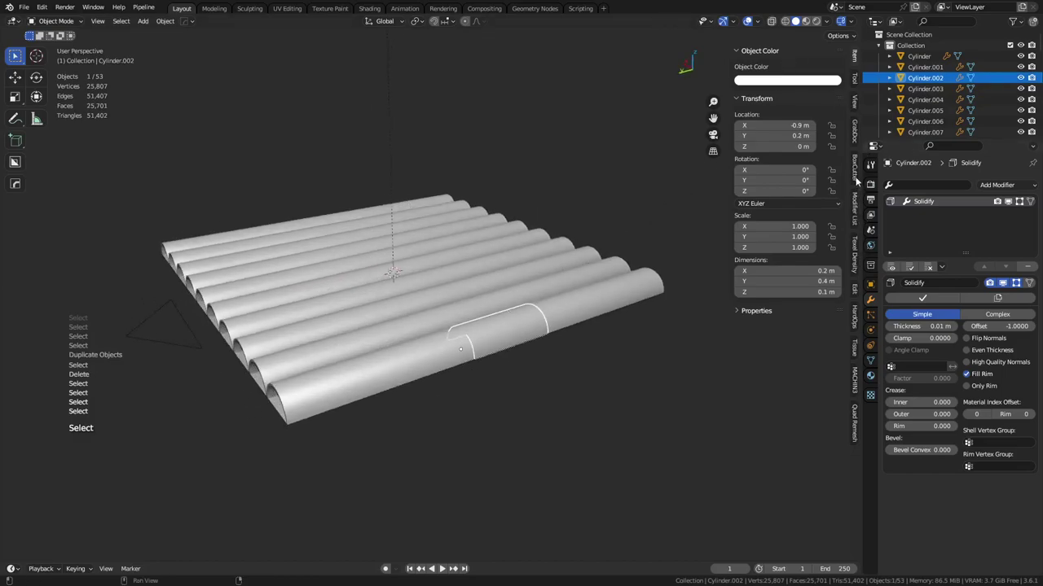
- Turn off the GrabDoc background plane's viewport visibility and select all the tiles
click(855, 134)
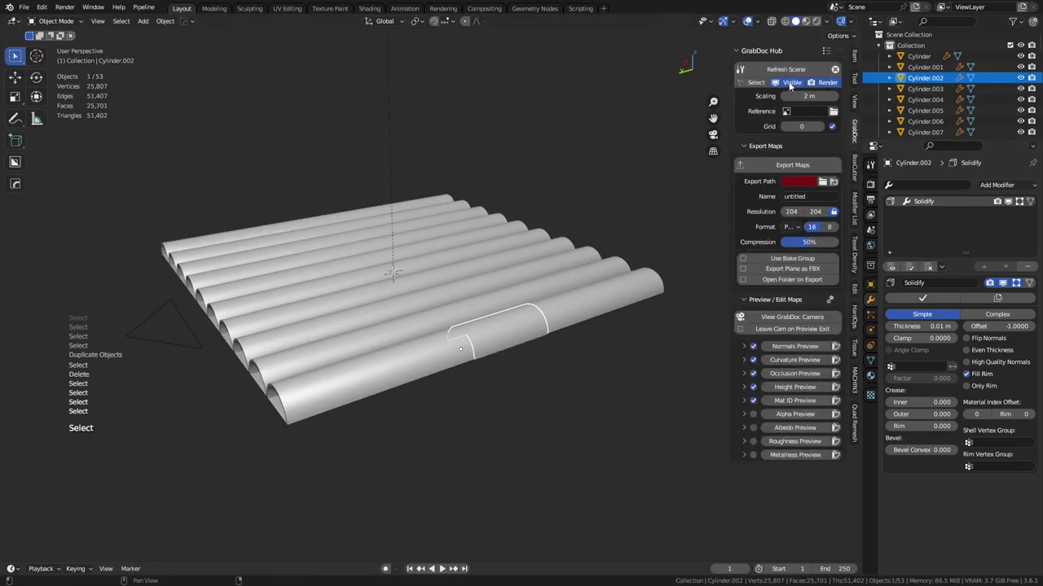
click(518, 414)
key(a)
middle_drag(531, 399, 515, 394)
- Set the pivot to Individual Origins and tilt all tiles slightly in the left orthographic view, raising their negative Y ends
key(shift+space)
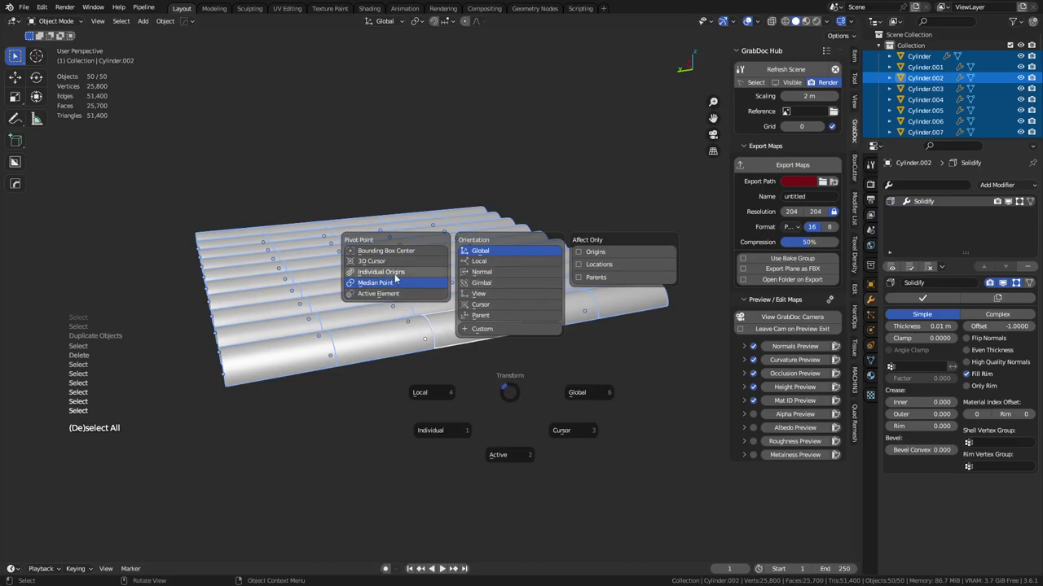
click(416, 22)
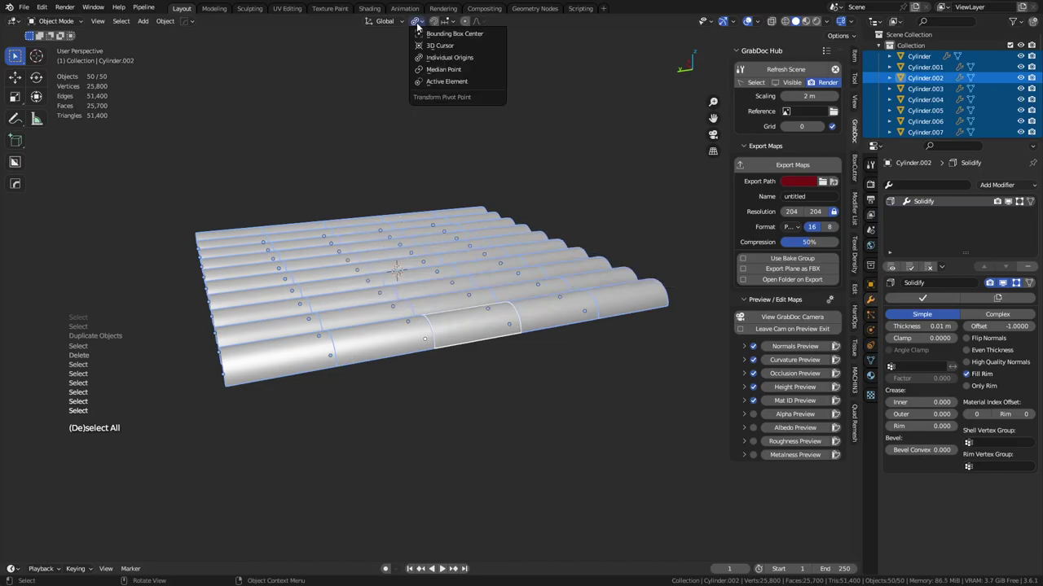
click(437, 57)
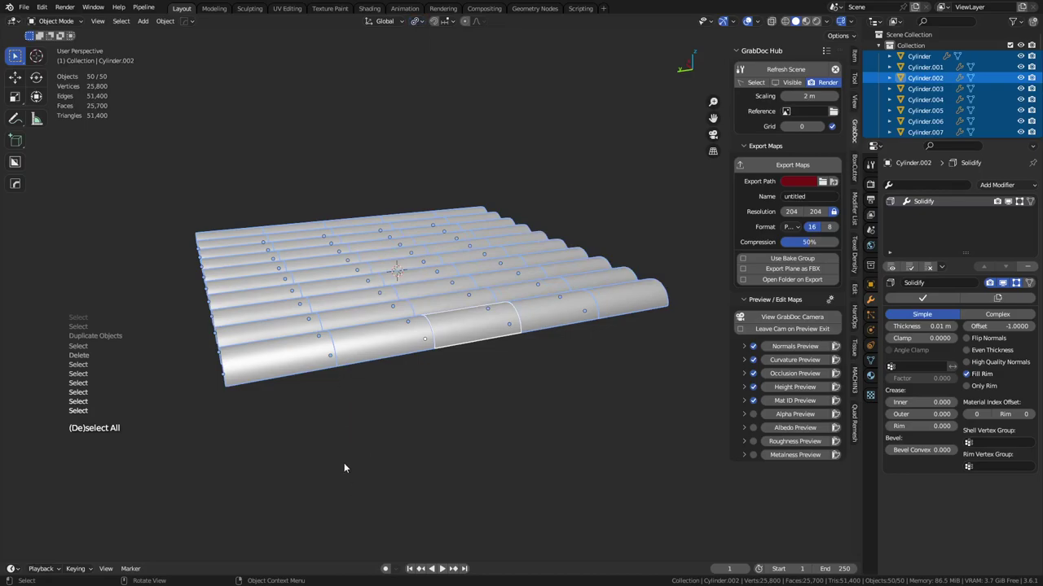
click(343, 464)
key(ctrl+KP_3)
key(a)
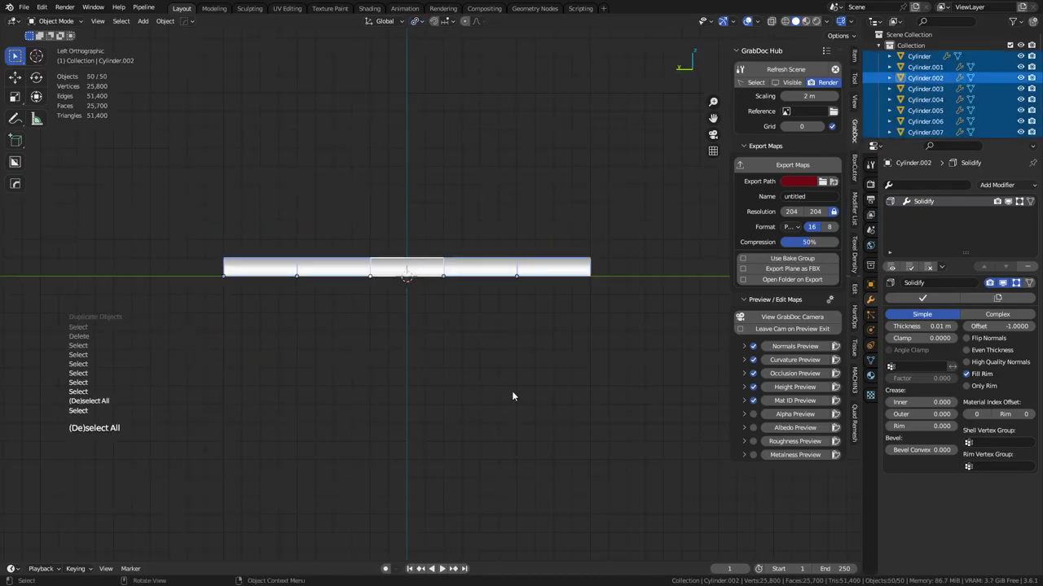
key(r)
click(520, 374)
- Examine how the tilted tiles overlap at the grid's edges, from above and in perspective
middle_drag(523, 307, 553, 440)
shift+middle_drag(637, 465, 463, 338)
click(458, 344)
scroll(431, 349, up, 6)
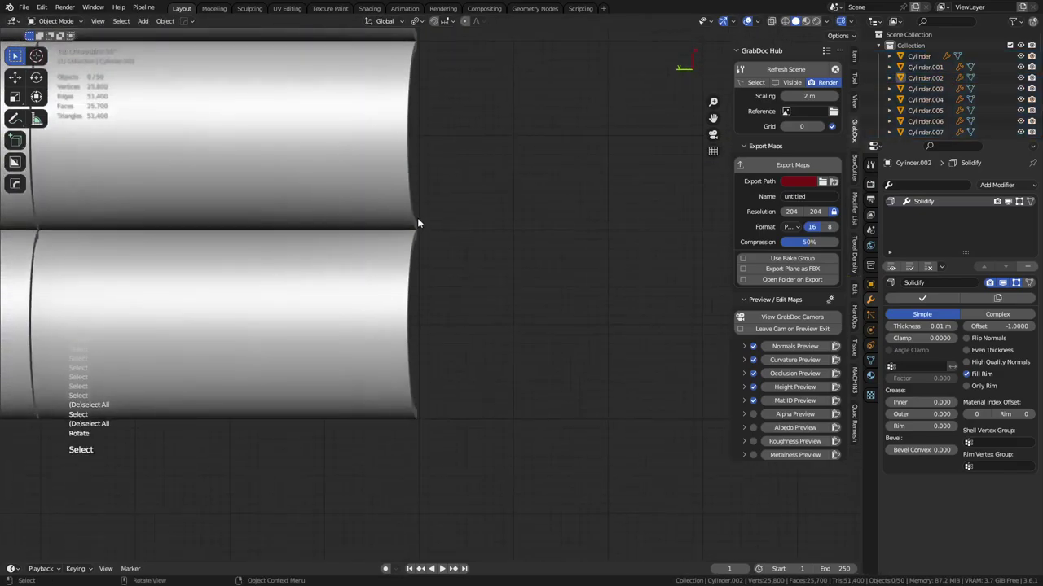
shift+middle_drag(134, 326, 371, 328)
scroll(363, 326, down, 5)
scroll(259, 325, up, 3)
ctrl+scroll(330, 296, left, 4)
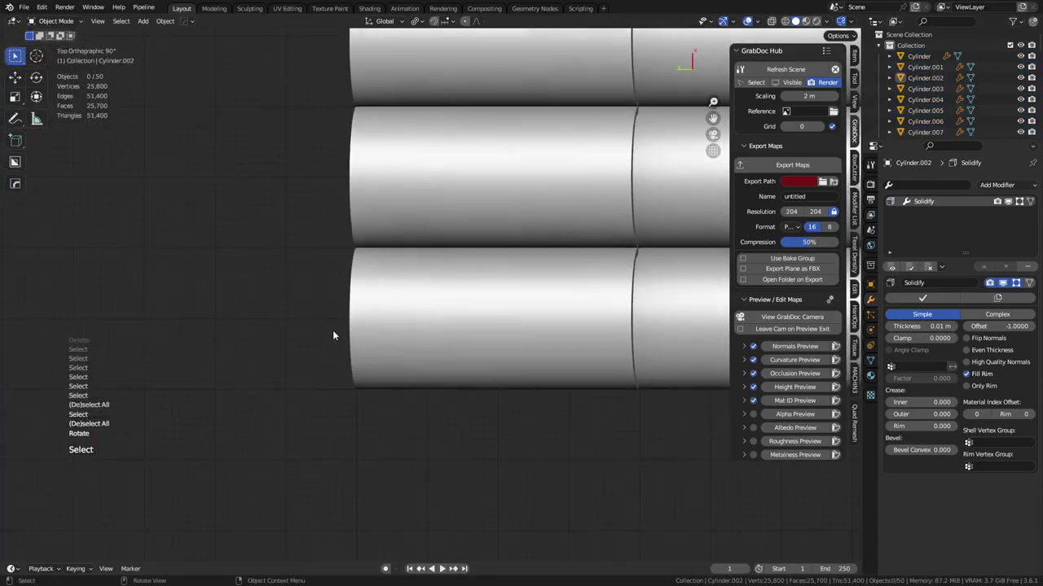
scroll(337, 328, down, 7)
shift+middle_drag(389, 360, 378, 362)
shift+middle_drag(574, 351, 529, 371)
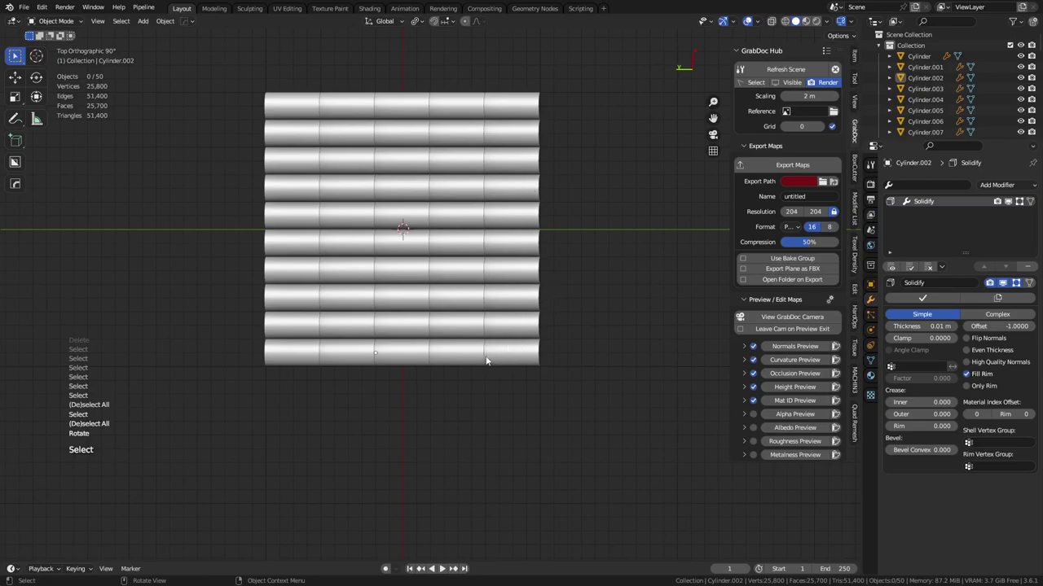
middle_drag(467, 369, 473, 281)
scroll(472, 281, up, 2)
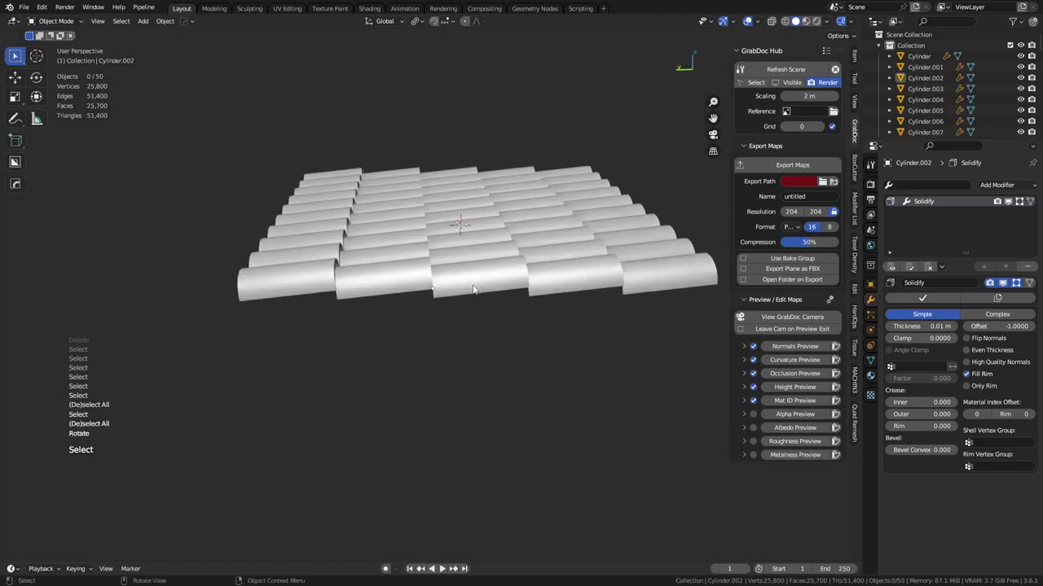
middle_drag(579, 283, 664, 277)
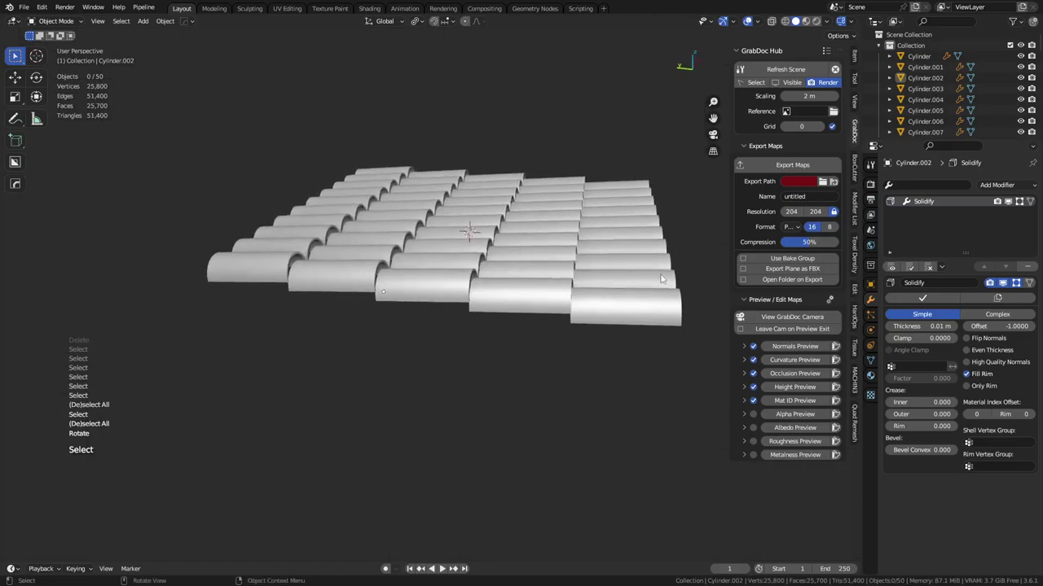
- Link the object data of all tiles to the tile at the negative X, positive Y corner
click(276, 251)
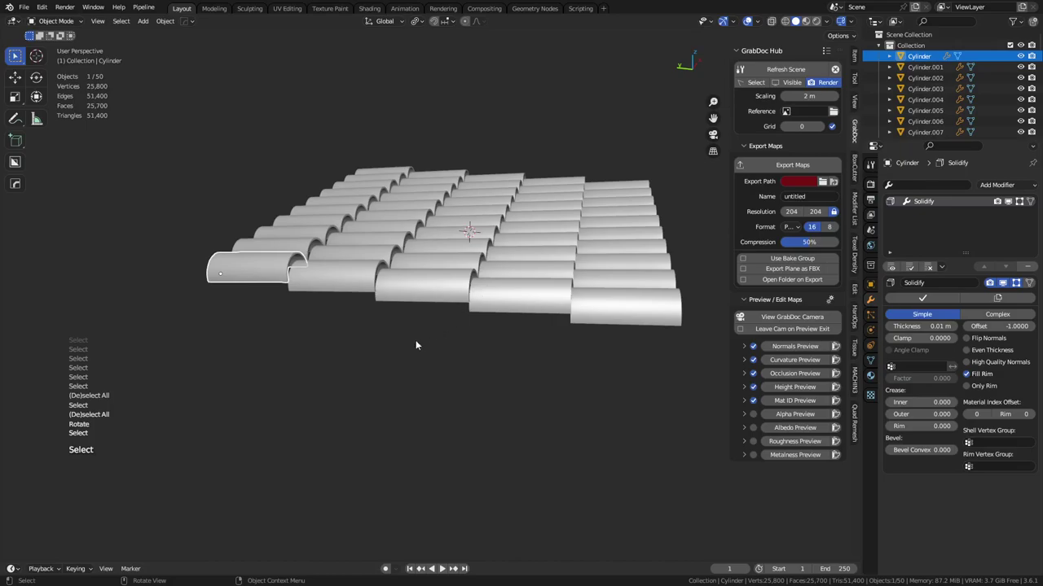
click(478, 330)
shift+middle_drag(309, 263, 355, 273)
scroll(484, 301, up, 3)
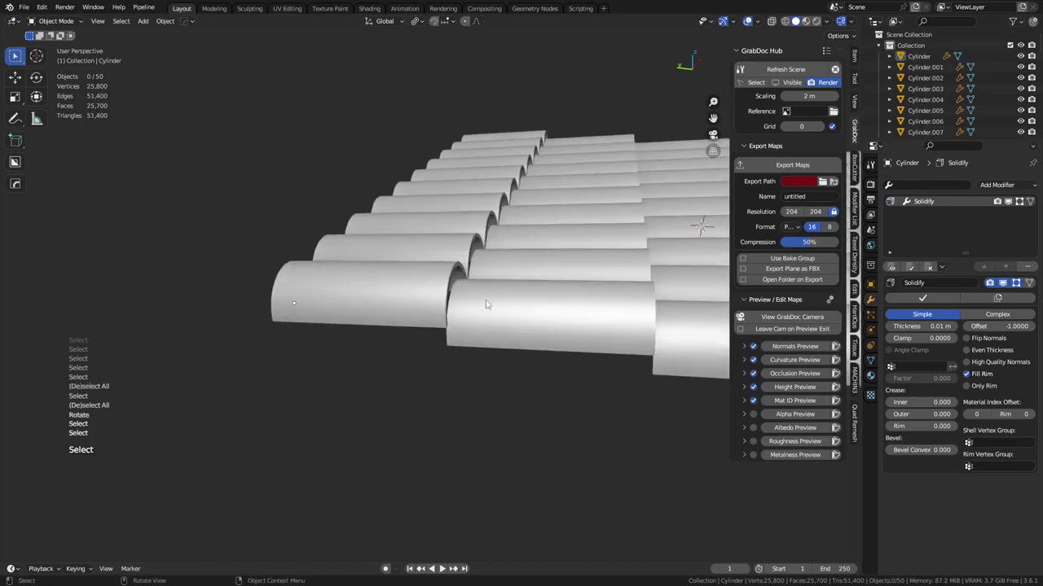
middle_drag(482, 298, 477, 308)
key(a)
shift+click(399, 295)
shift+click(397, 295)
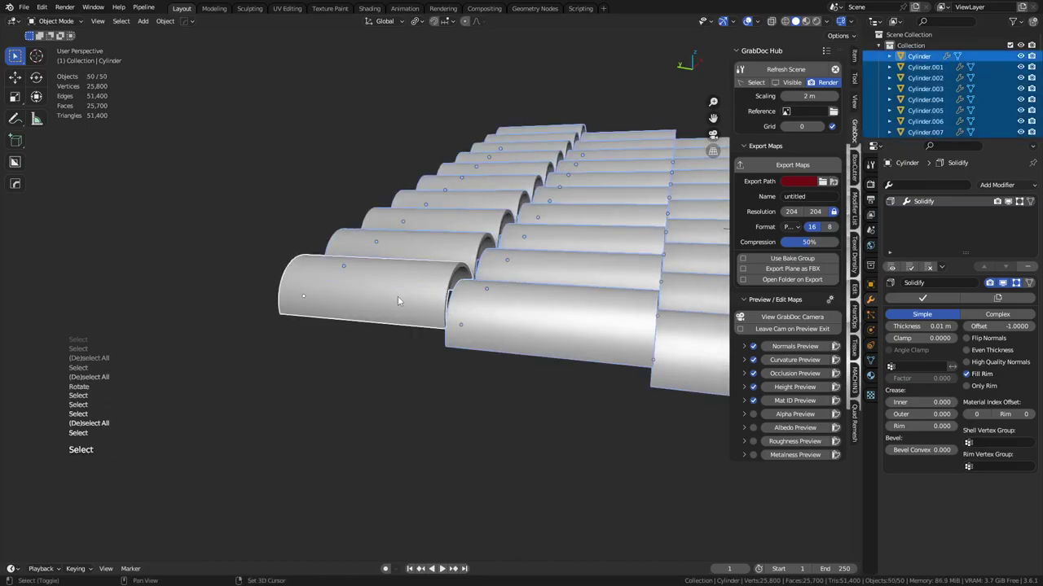
key(ctrl+l)
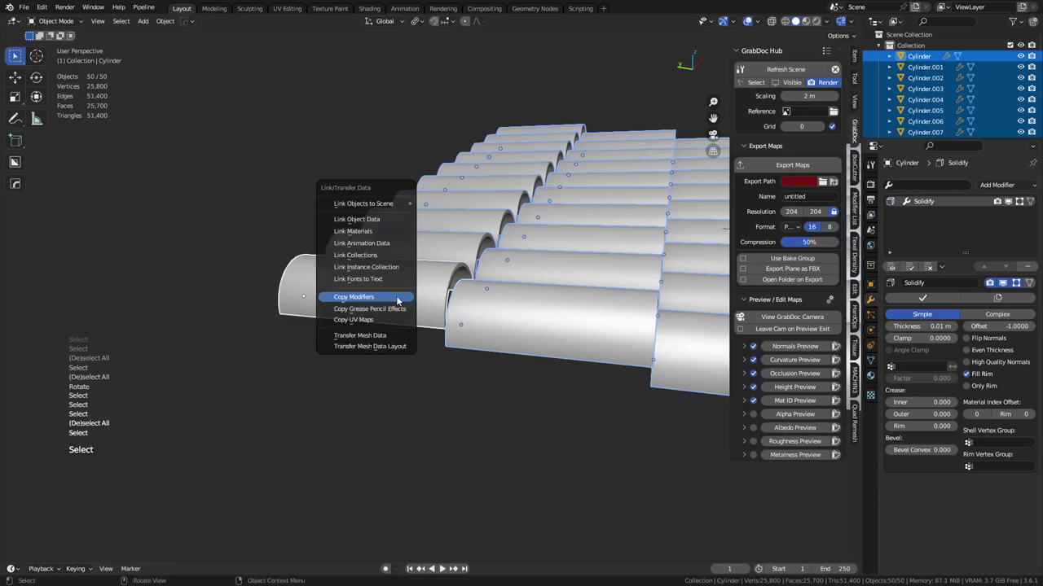
click(375, 220)
- Try a loop cut across the middle of the corner tile and a move of the new loop downward along Z
click(388, 299)
key(ctrl+Tab)
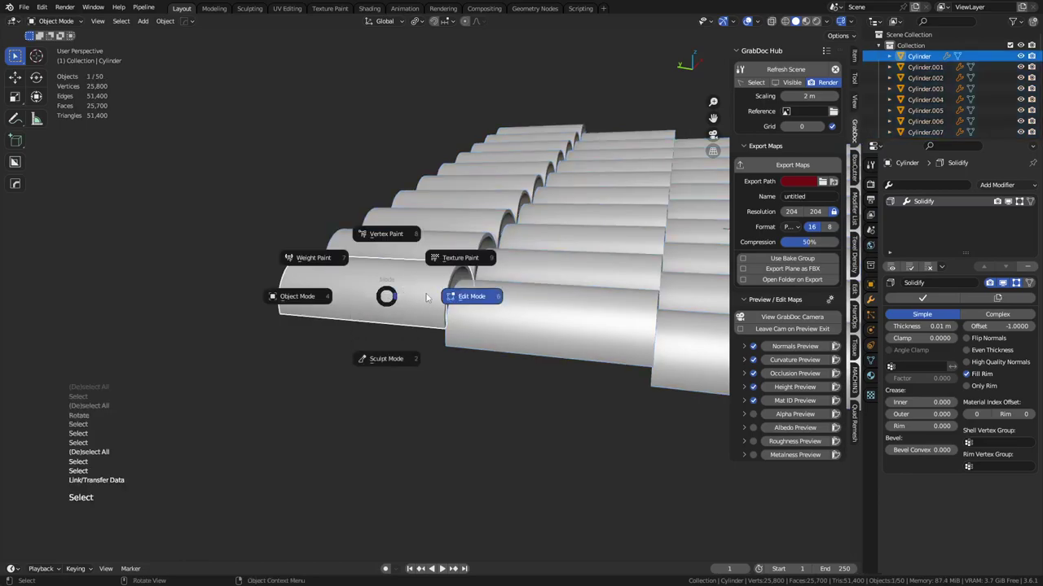
key(Tab)
key(ctrl+r)
click(369, 284)
right_click(369, 284)
key(g)
key(z)
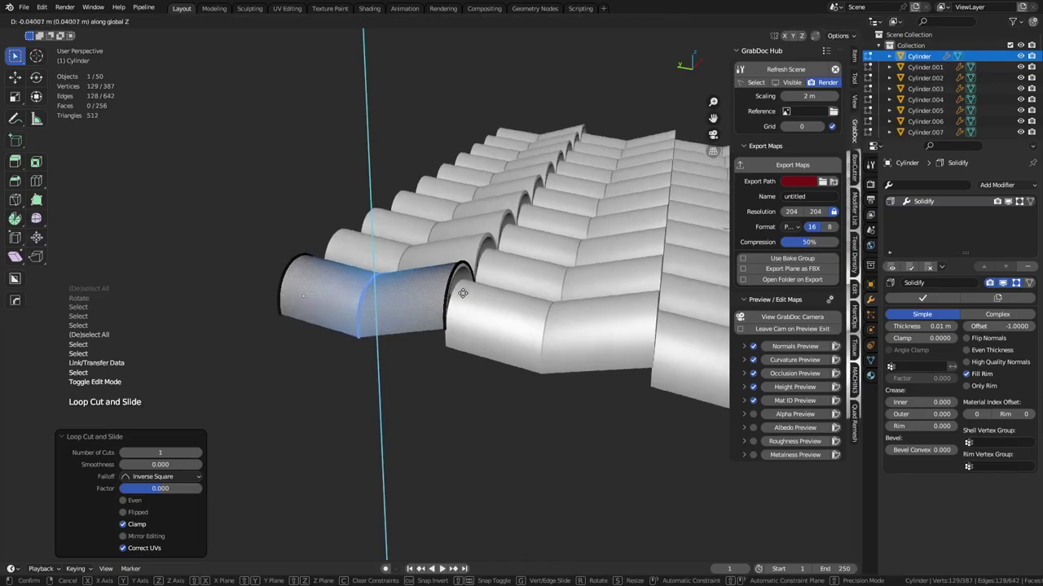
right_click(461, 300)
key(ctrl+z)
key(ctrl+Tab)
click(482, 285)
- Apply the corner tile's Solidify modifier to all objects sharing its mesh data
scroll(412, 274, up, 5)
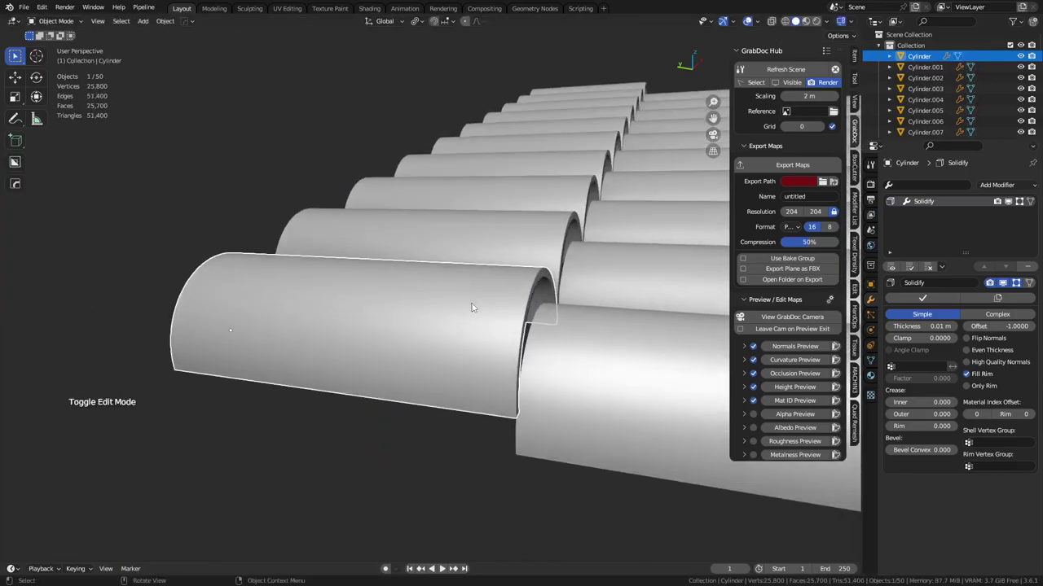
shift+middle_drag(576, 344, 501, 317)
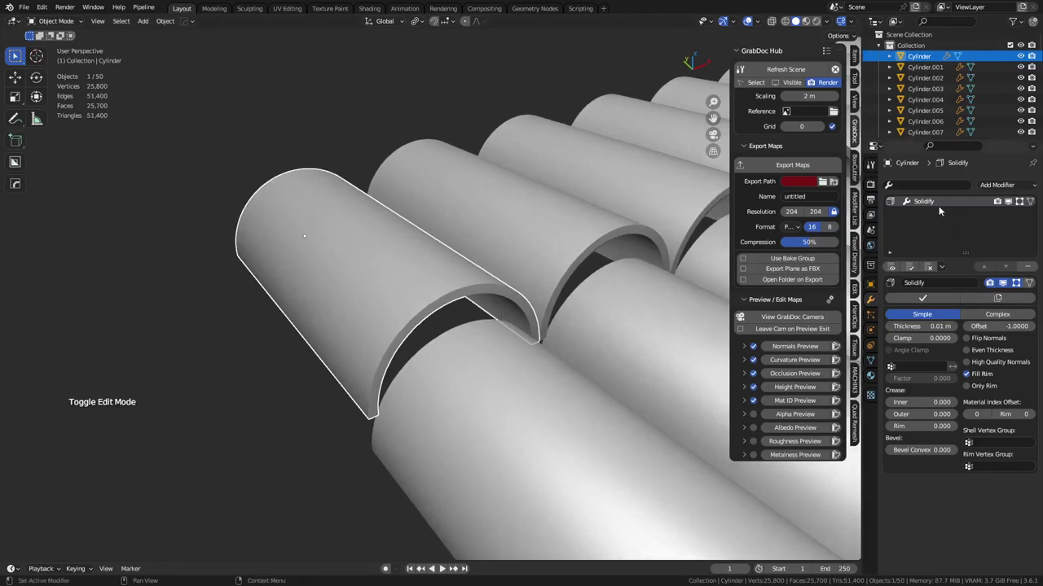
click(923, 294)
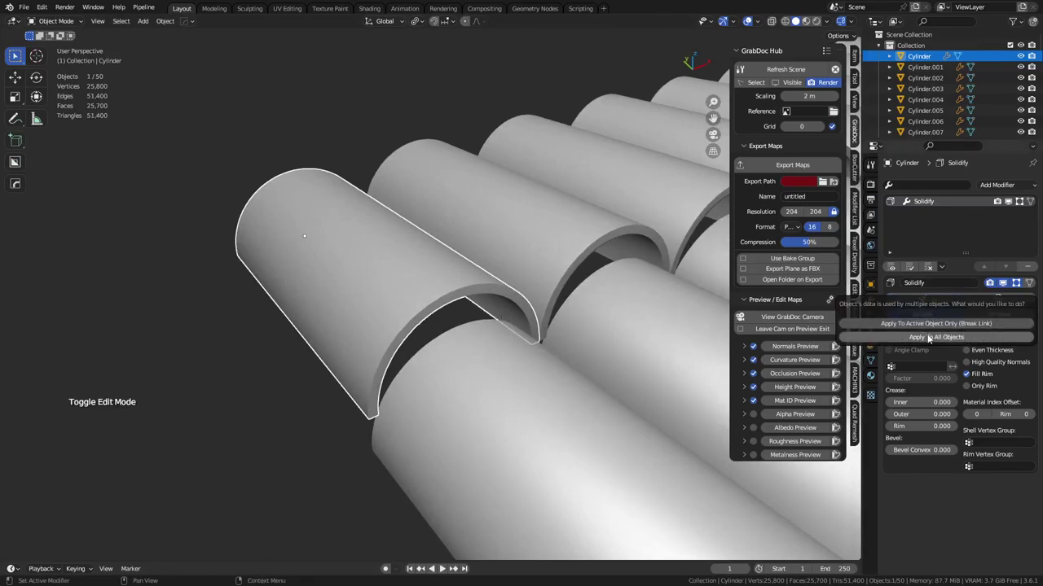
click(933, 337)
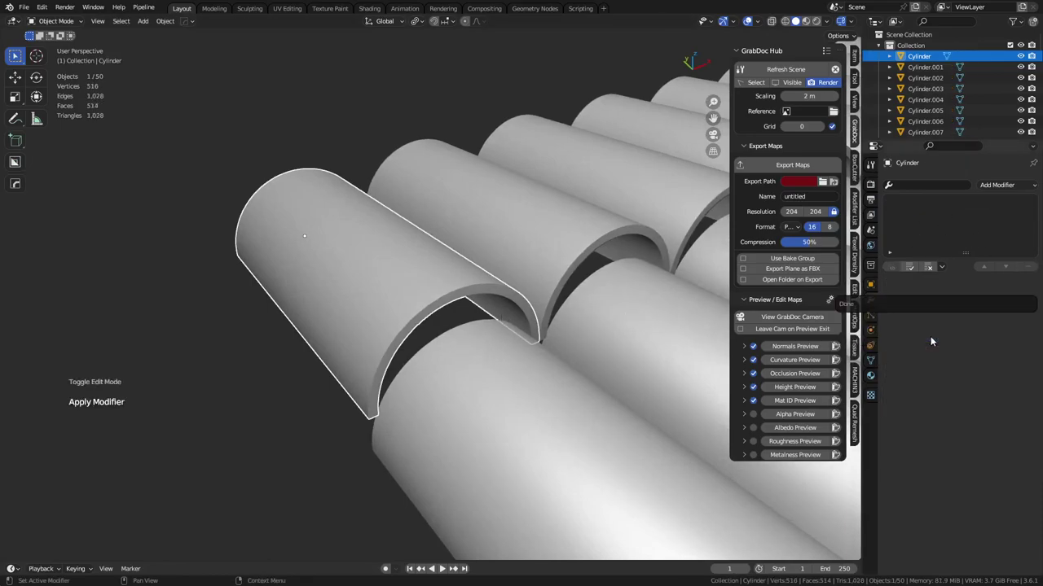
- Switch the corner tile to Sculpt Mode with its open end in close view
click(607, 269)
key(Tab)
key(ctrl+Tab)
click(516, 263)
click(456, 291)
middle_drag(456, 291, 480, 282)
key(ctrl+Tab)
click(479, 361)
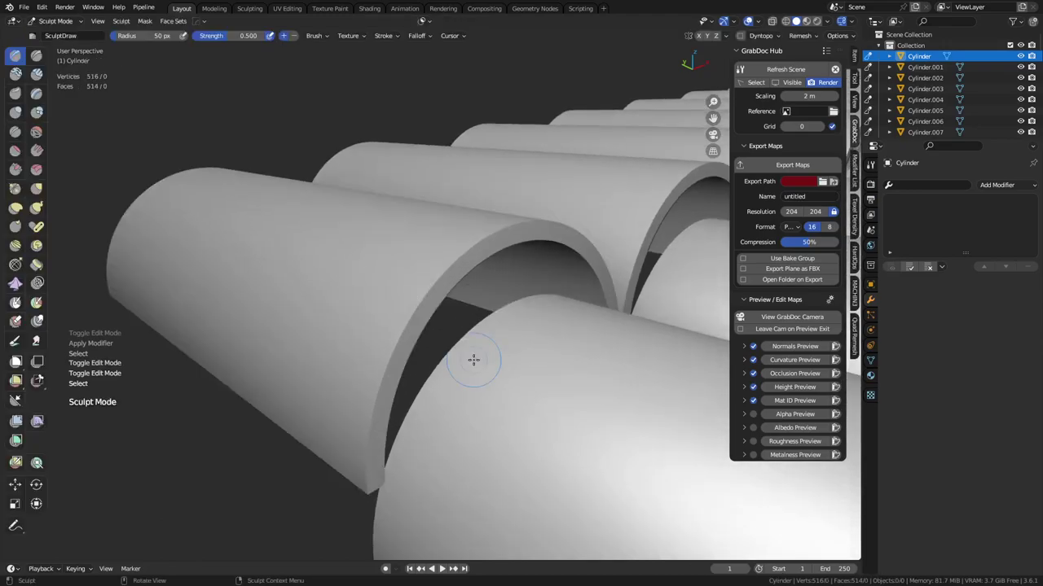
- Voxel-remesh the corner tile with a voxel size of about 0.00117 m and stay in Sculpt Mode
key(r)
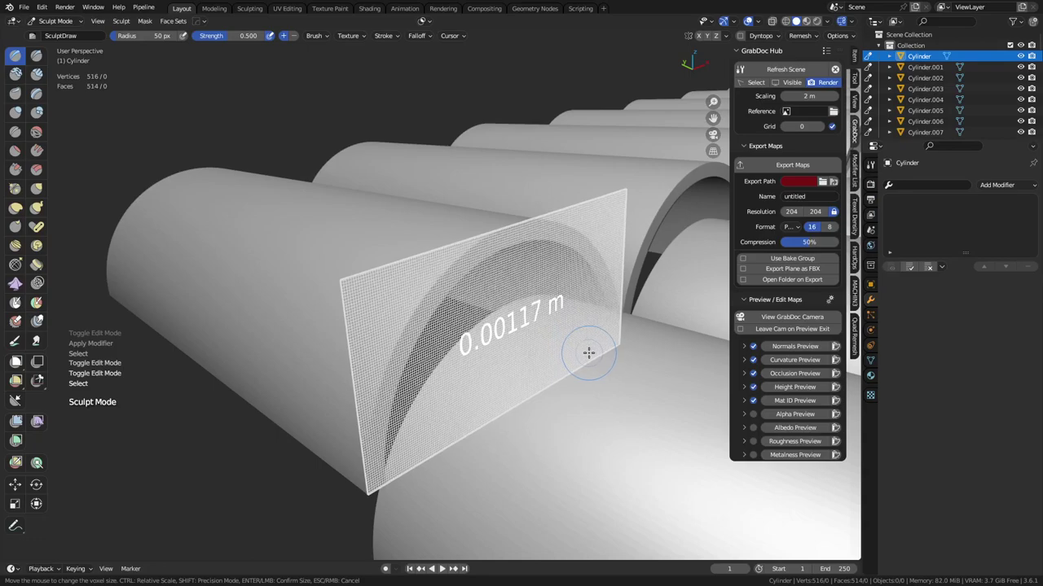
click(588, 352)
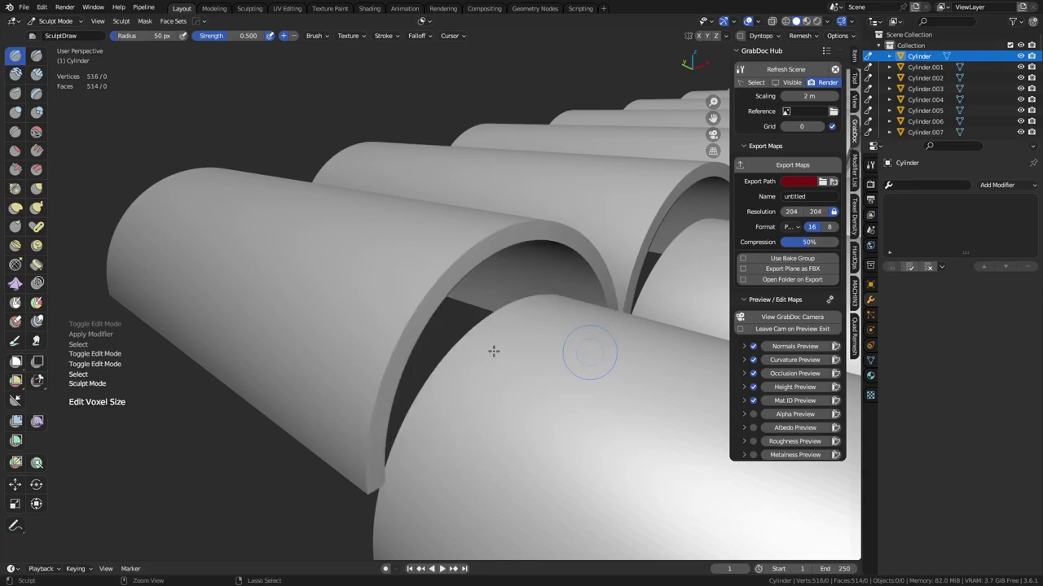
key(ctrl+r)
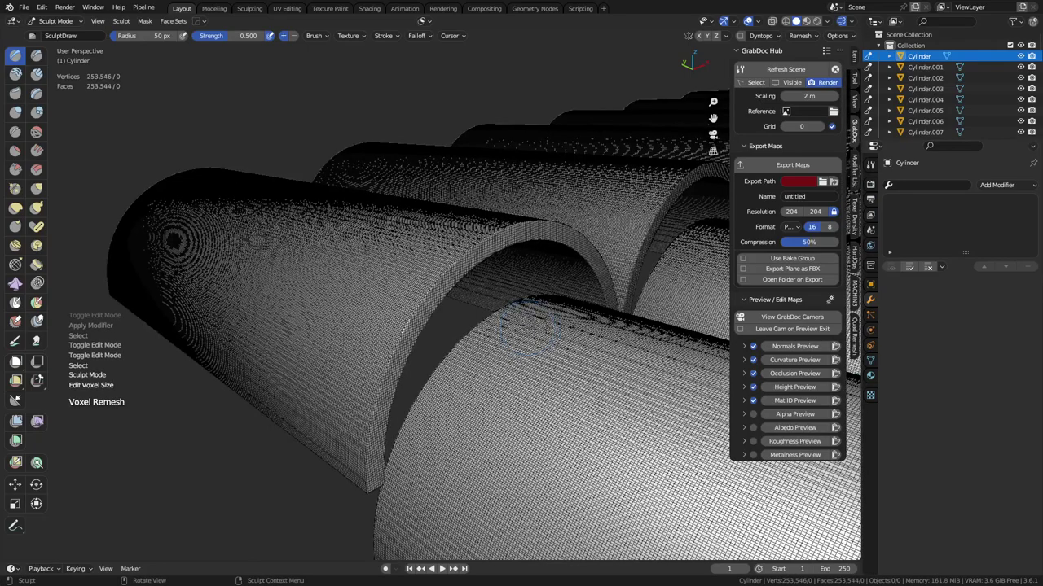
mouse_move(528, 329)
middle_down()
mouse_move(611, 326)
mouse_move(470, 333)
mouse_move(498, 327)
middle_up()
key(shift+z)
scroll(439, 337, up, 1)
key(ctrl+Tab)
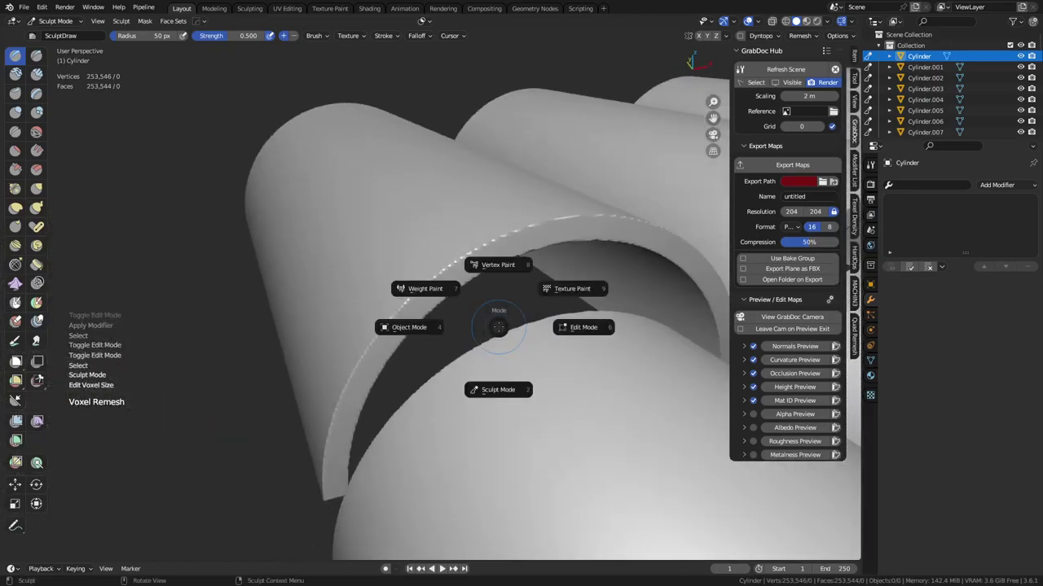
click(503, 371)
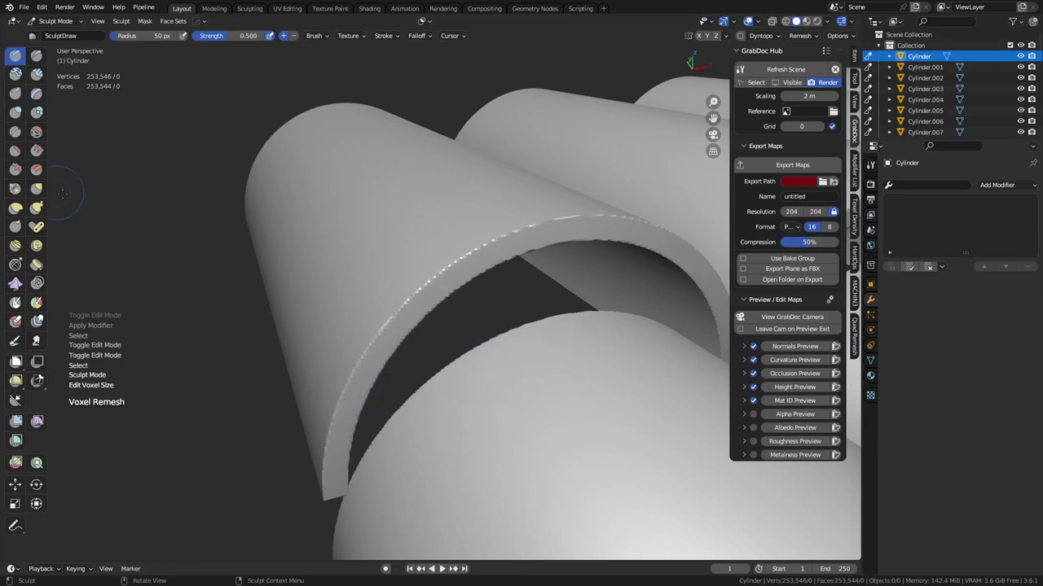
- Scrape along the rim of the corner tile's open end with a 33 px Scrape/Peaks brush and return to Object Mode
click(16, 169)
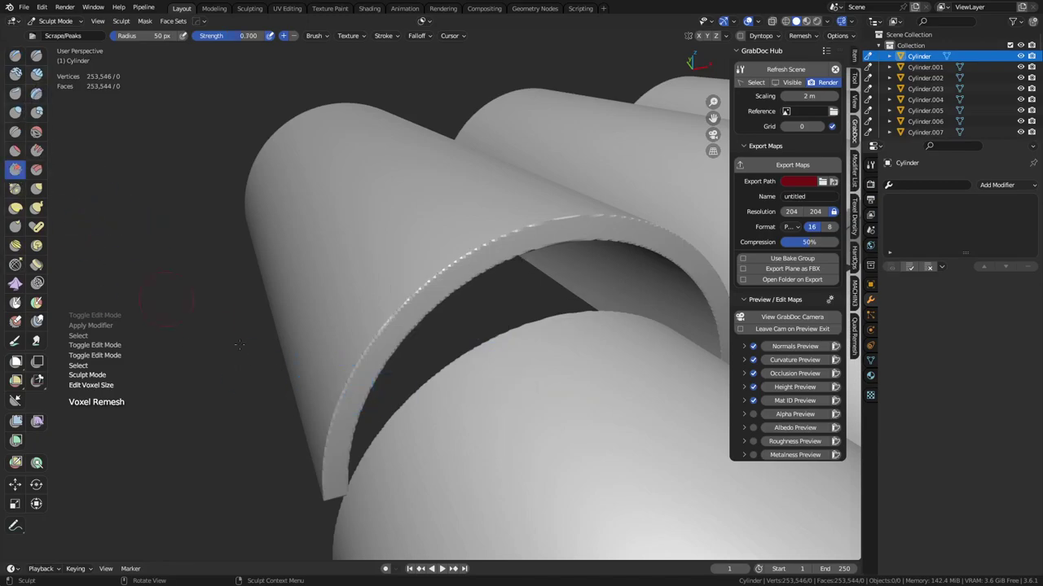
key(f)
click(308, 393)
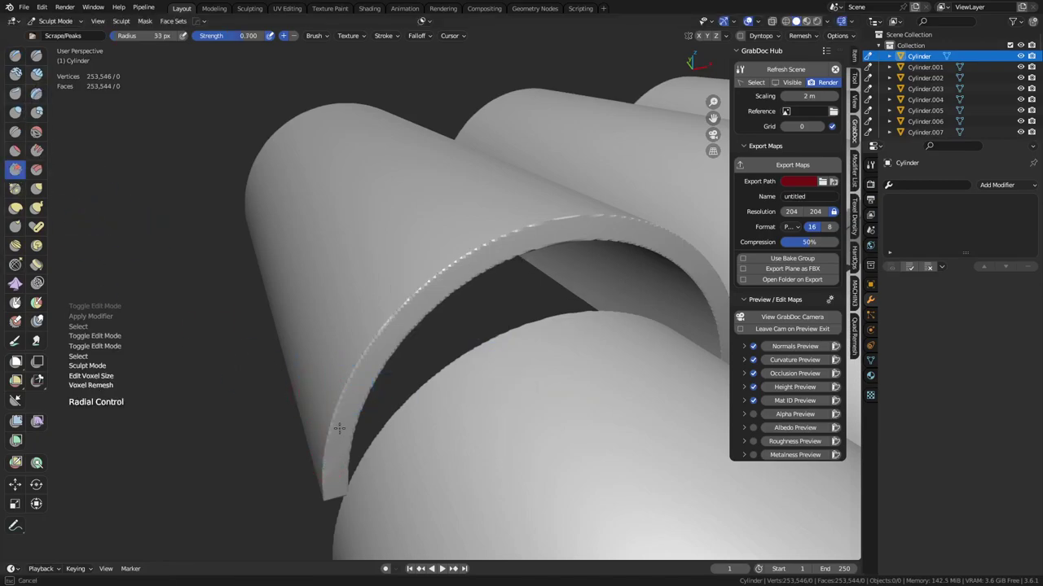
mouse_move(350, 376)
mouse_down()
mouse_move(337, 394)
mouse_move(421, 282)
mouse_move(485, 242)
mouse_up()
key(ctrl+Tab)
click(413, 242)
click(272, 332)
- Add a 2 m plane at the world origin and compare its edge with the corner tile from the top view
scroll(342, 346, down, 7)
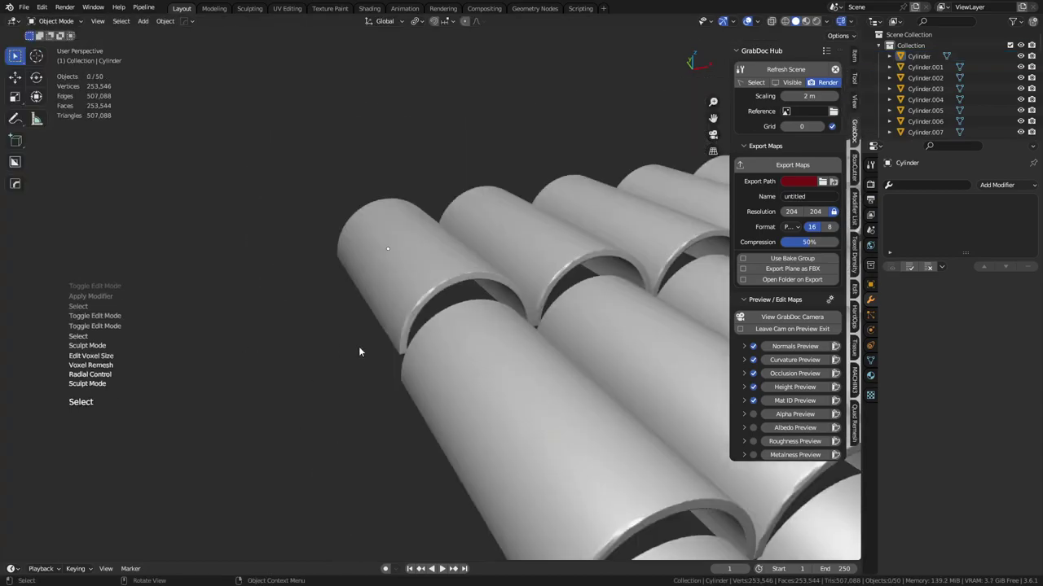
scroll(438, 318, down, 1)
middle_drag(437, 318, 513, 338)
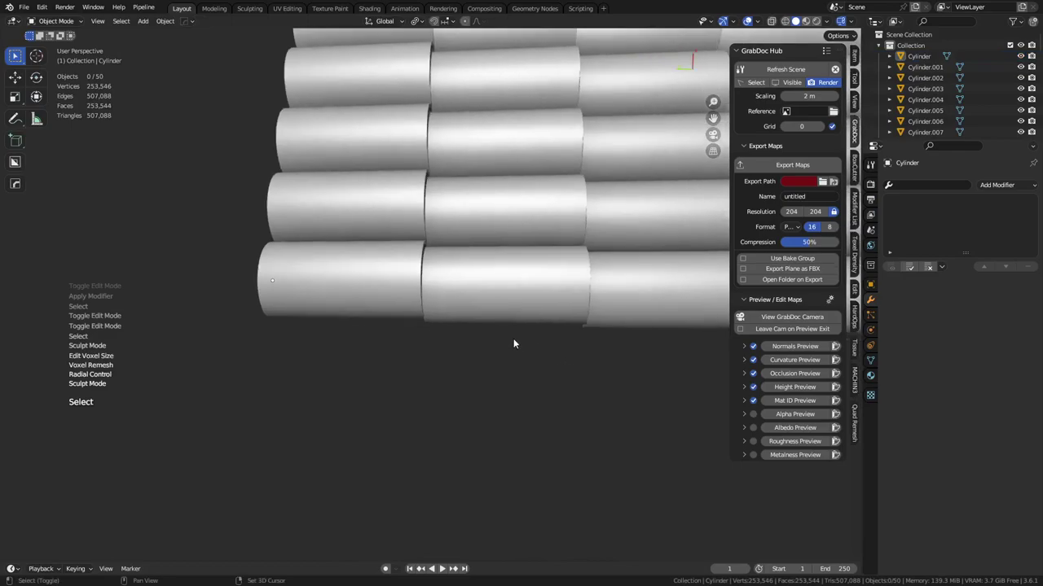
key(shift+a)
mouse_move(511, 337)
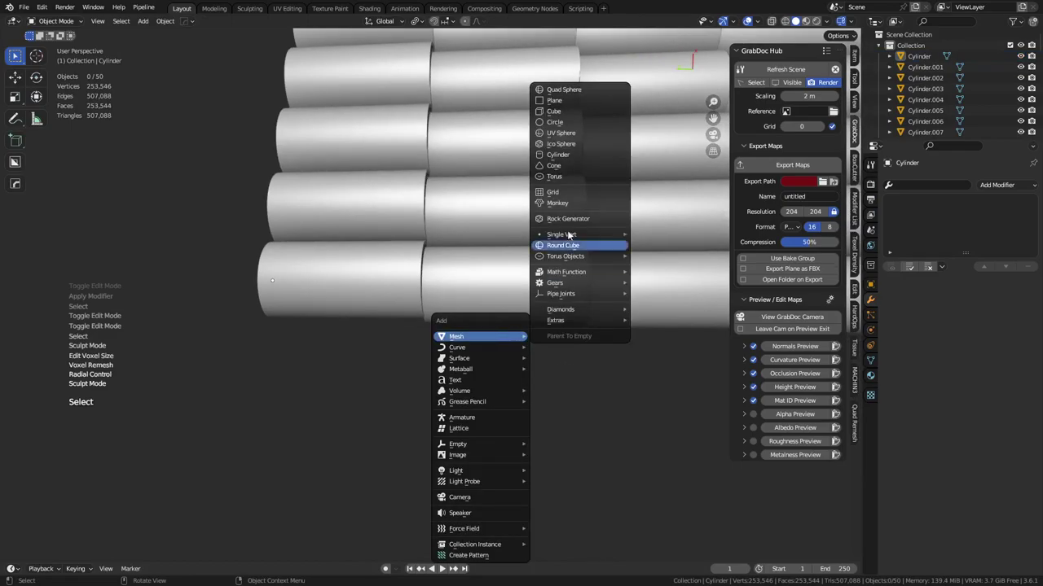
click(577, 101)
middle_drag(432, 438, 447, 459)
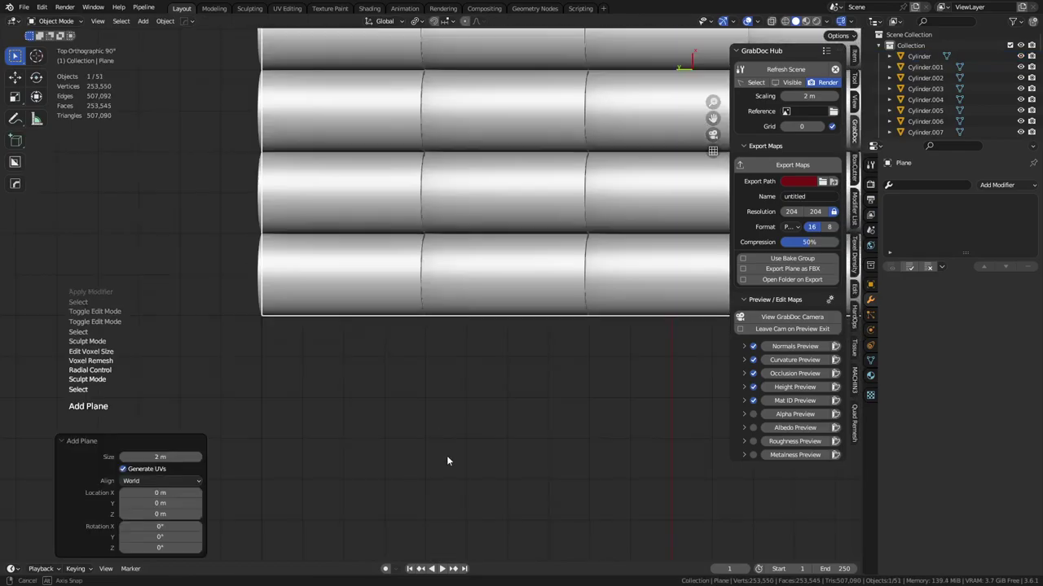
scroll(453, 373, up, 10)
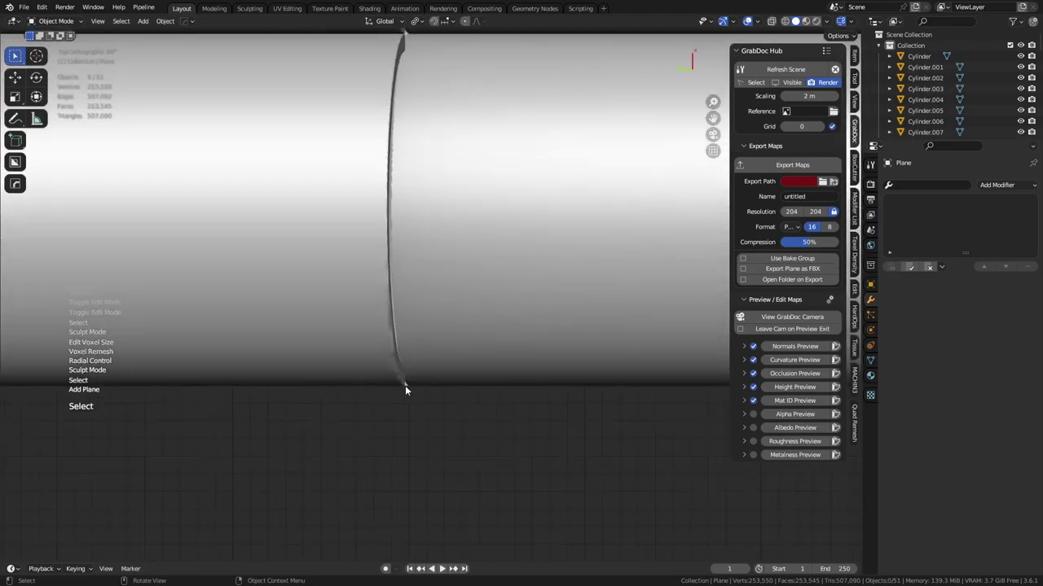
click(406, 387)
click(407, 386)
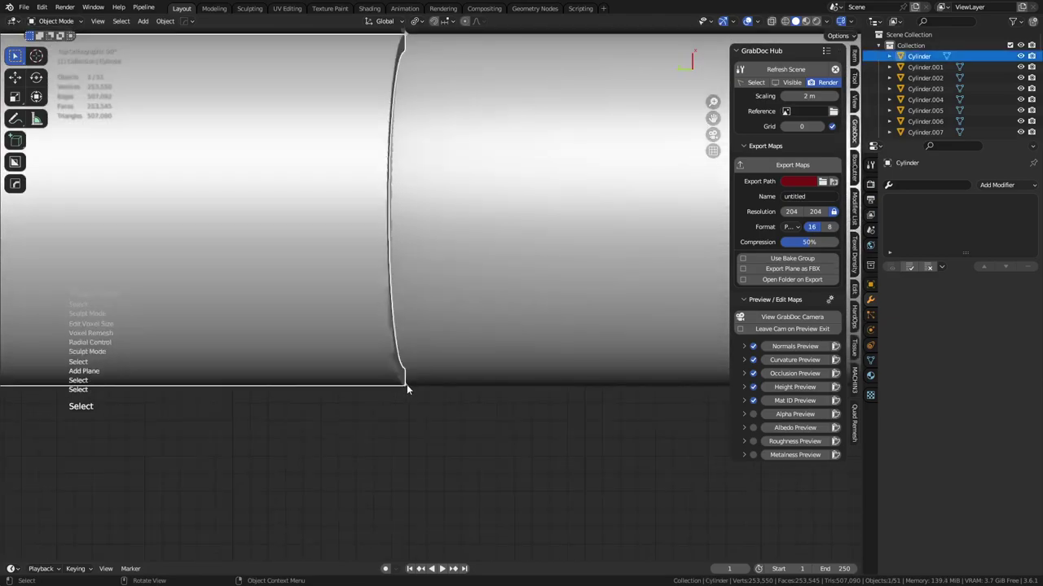
- Delete the plane beneath the tiles and undo the deletion
click(417, 445)
middle_drag(417, 445, 395, 449)
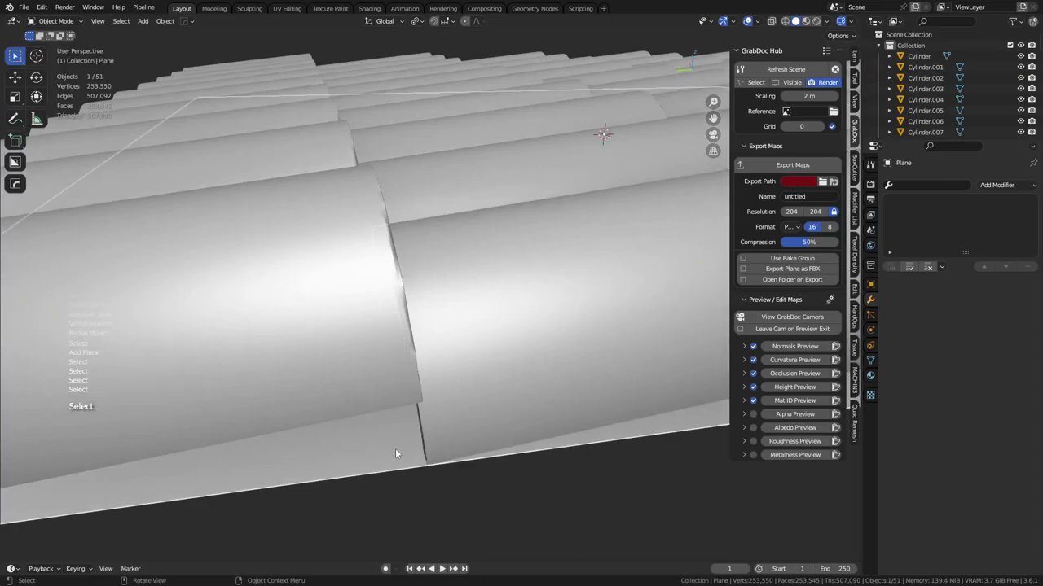
key(x)
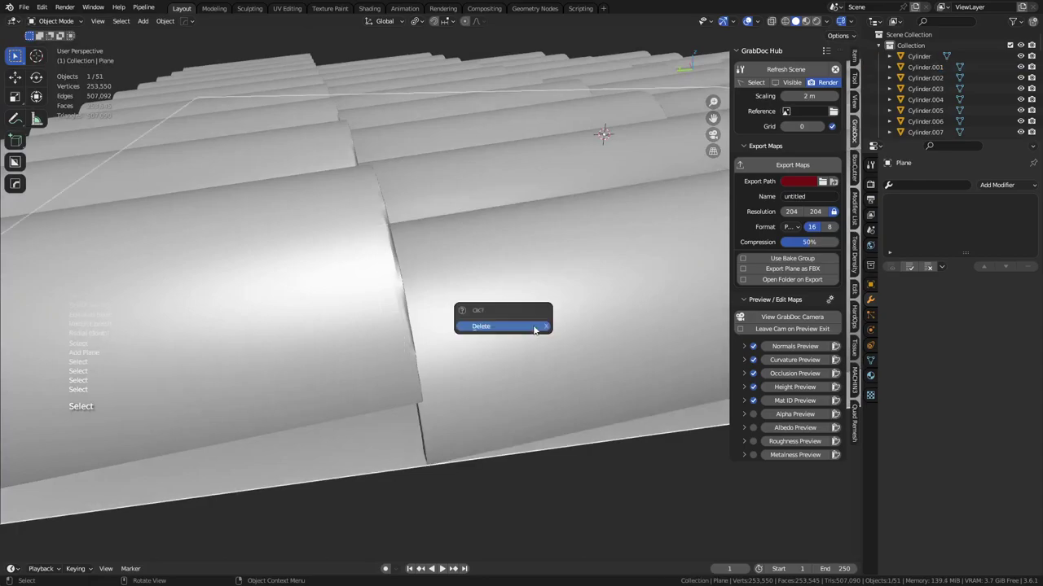
click(535, 326)
middle_drag(537, 344, 491, 339)
key(ctrl+z)
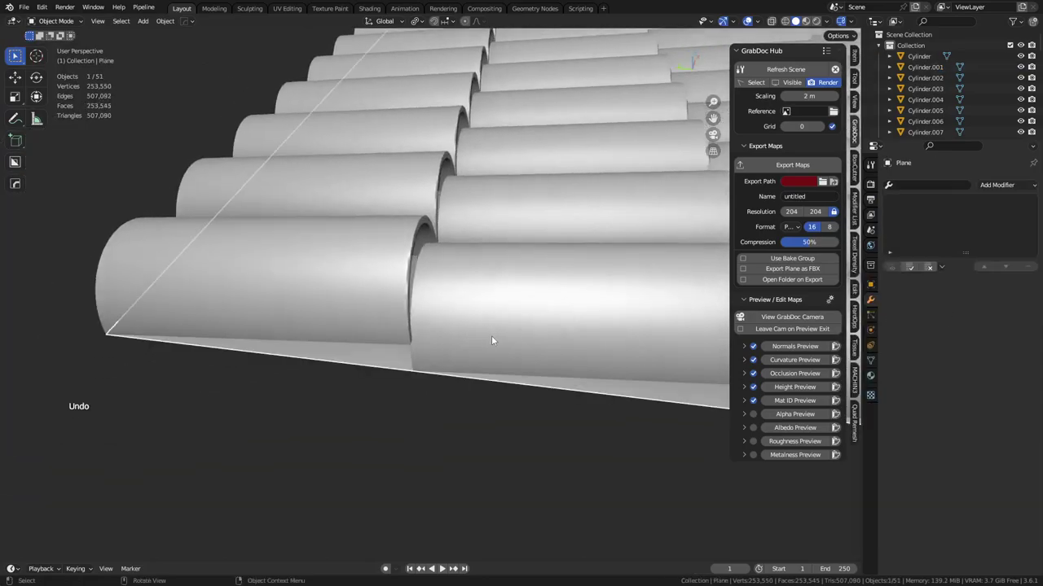
- Apply Shade Smooth to the corner tile
click(405, 369)
middle_drag(373, 367, 426, 296)
scroll(426, 295, up, 3)
click(404, 327)
right_click(439, 330)
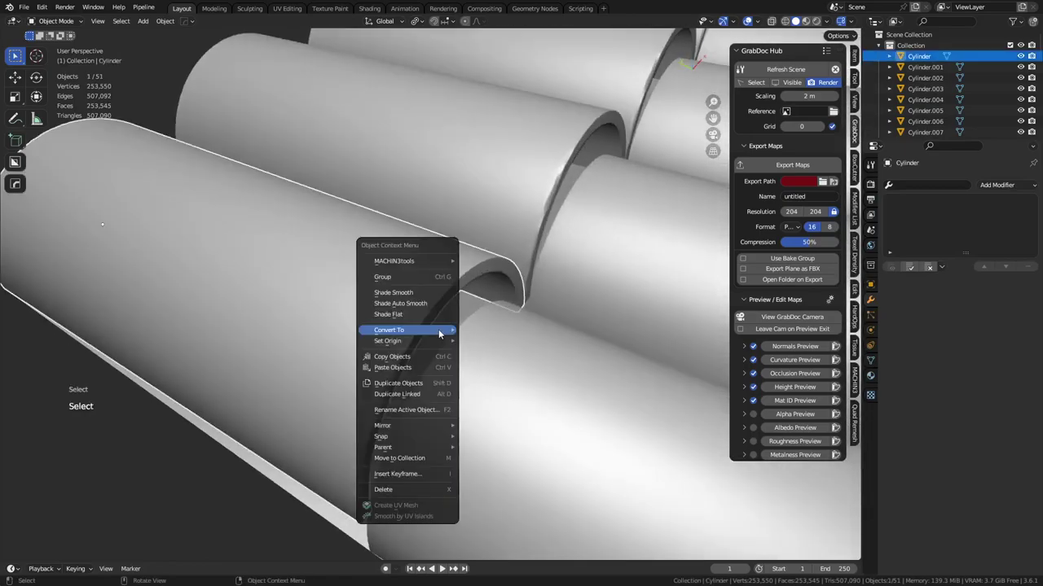
click(418, 293)
- Add a Smooth modifier to the corner tile with a factor of 1.000 and a repeat of 55
click(488, 381)
scroll(488, 381, down, 4)
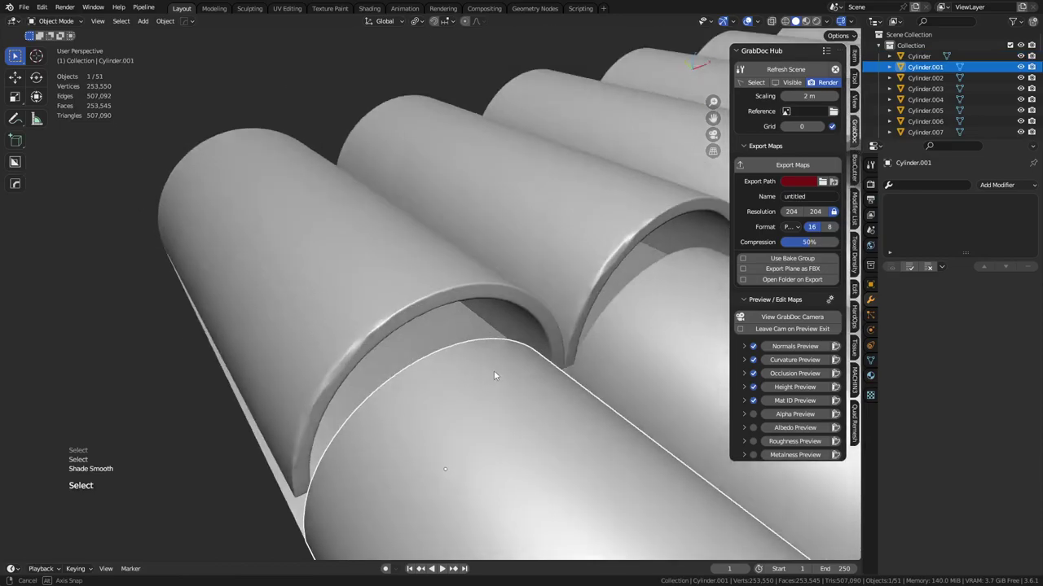
click(427, 301)
click(999, 186)
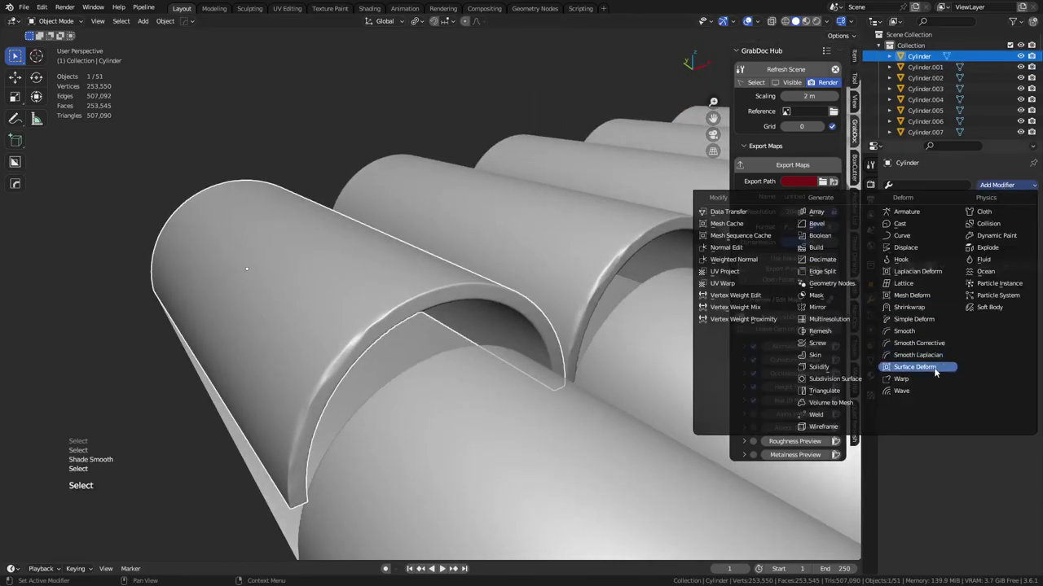
click(930, 331)
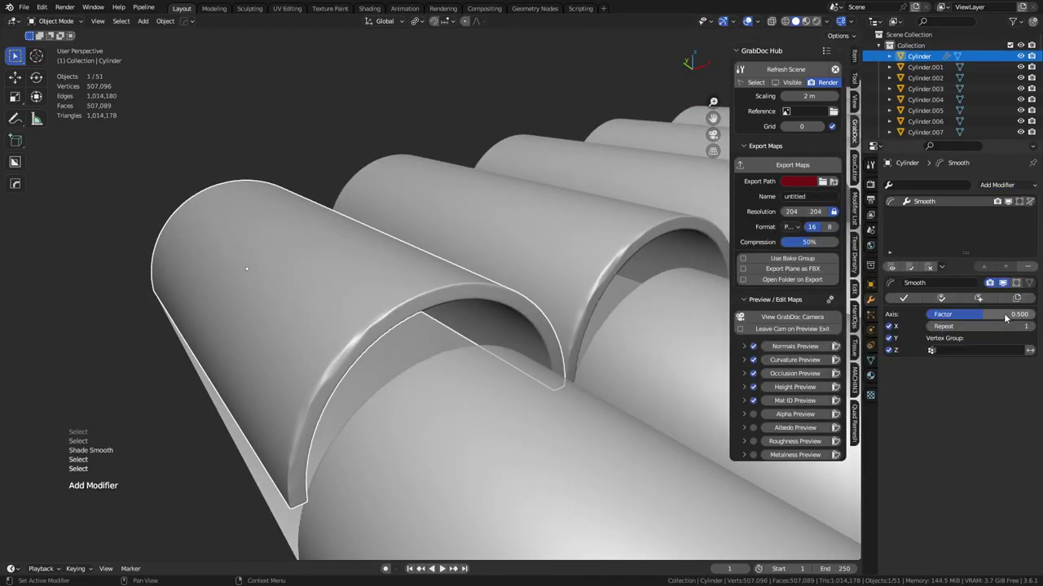
click(965, 326)
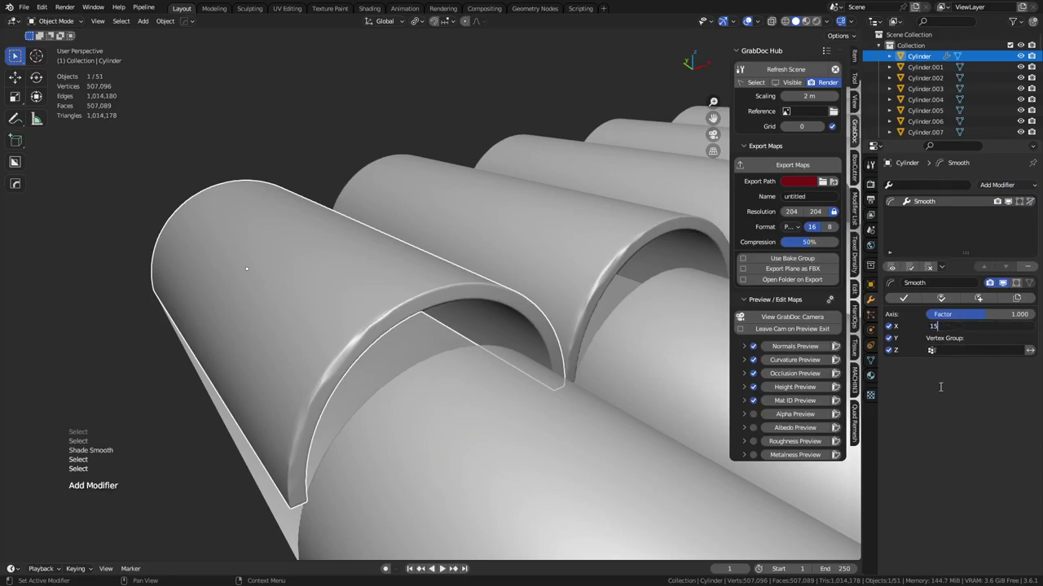
key(Return)
click(987, 329)
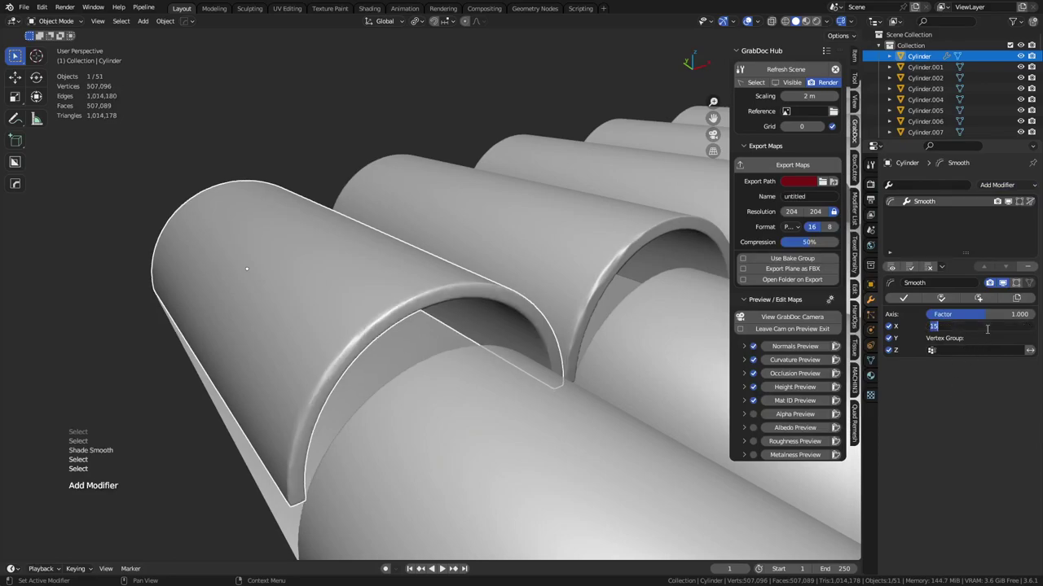
text(25)
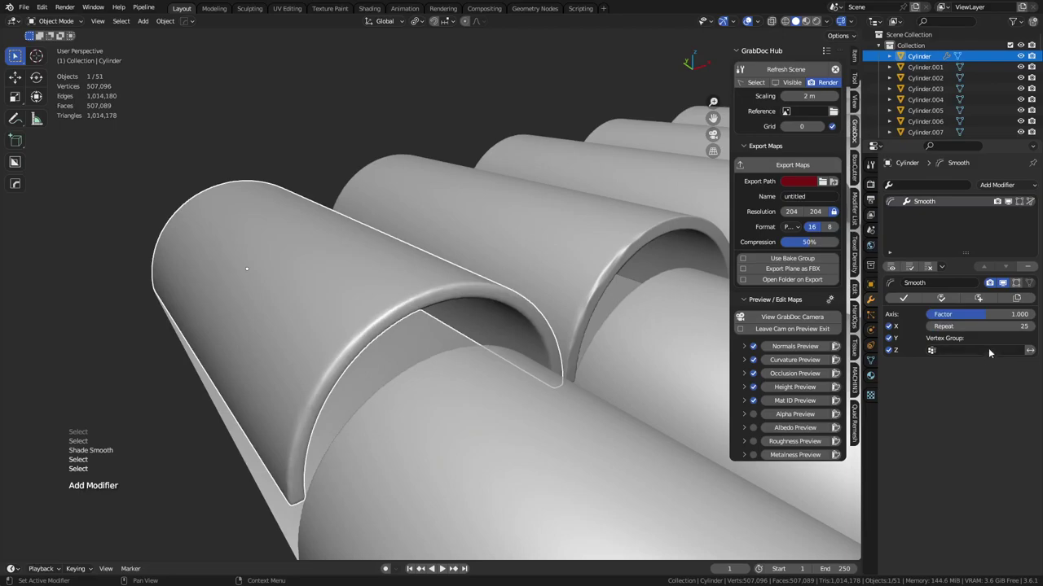
double_click(992, 328)
key(Return)
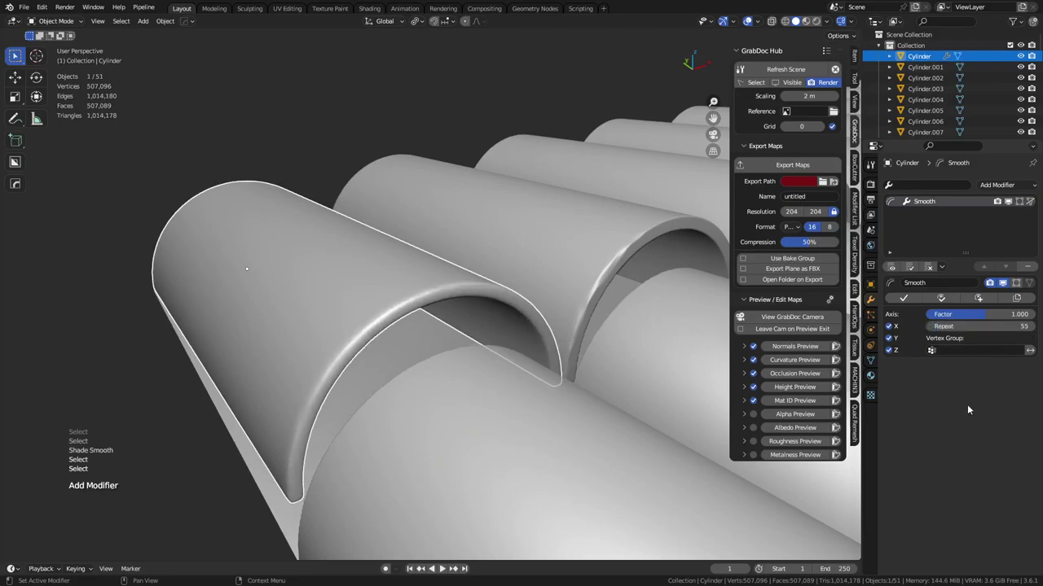
- Reapply Shade Smooth to the corner tile and the adjoining tile, one after the other, in top view
alt+middle_drag(402, 329, 474, 406)
key(a)
key(alt+a)
scroll(525, 413, down, 1)
click(395, 314)
right_click(396, 316)
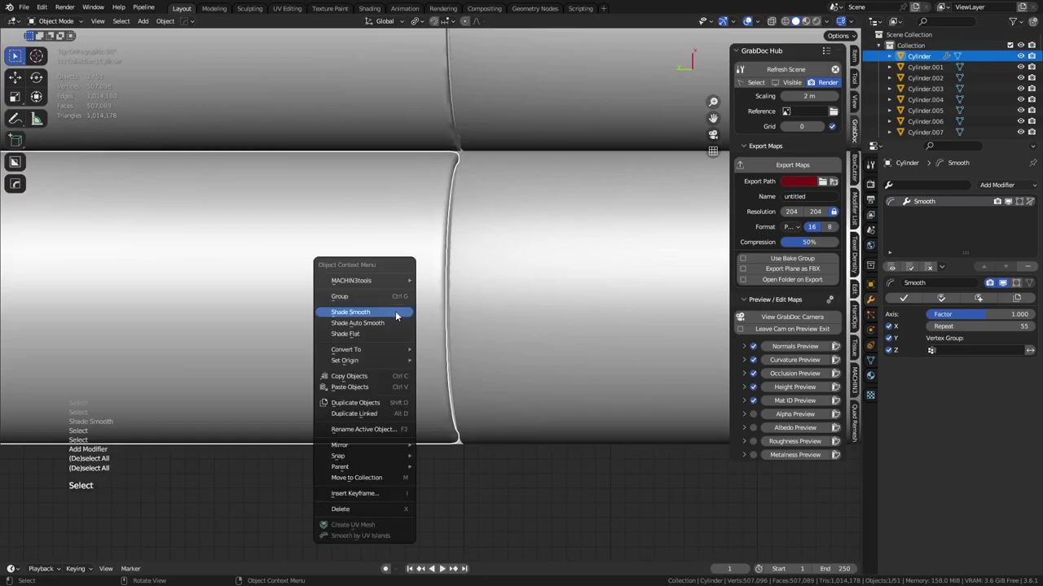
click(508, 290)
right_click(508, 290)
click(507, 292)
- Apply Shade Smooth to all the objects in the scene and clear the selection
drag(534, 326, 562, 370)
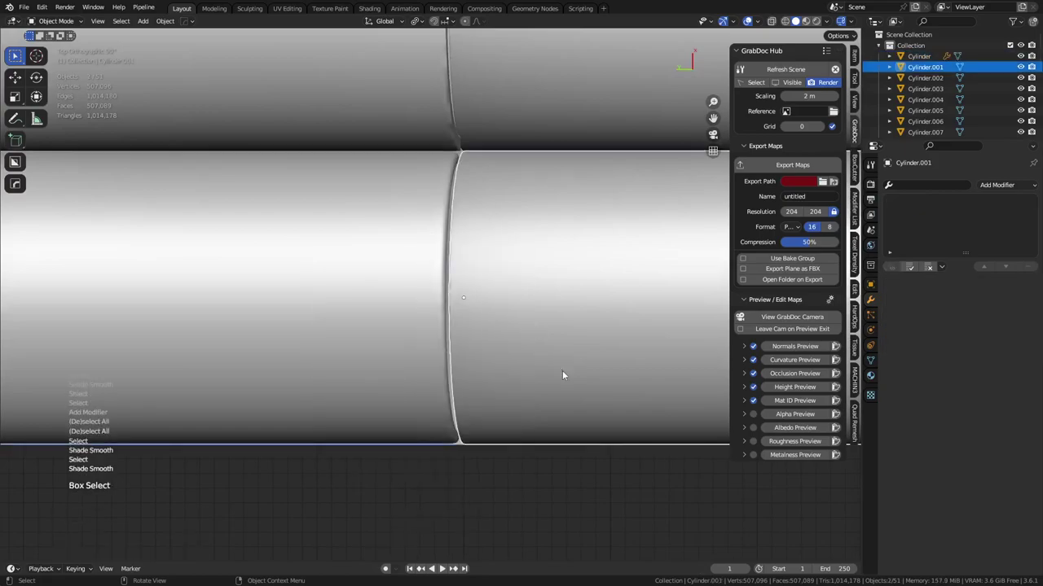
click(544, 469)
key(a)
right_click(543, 321)
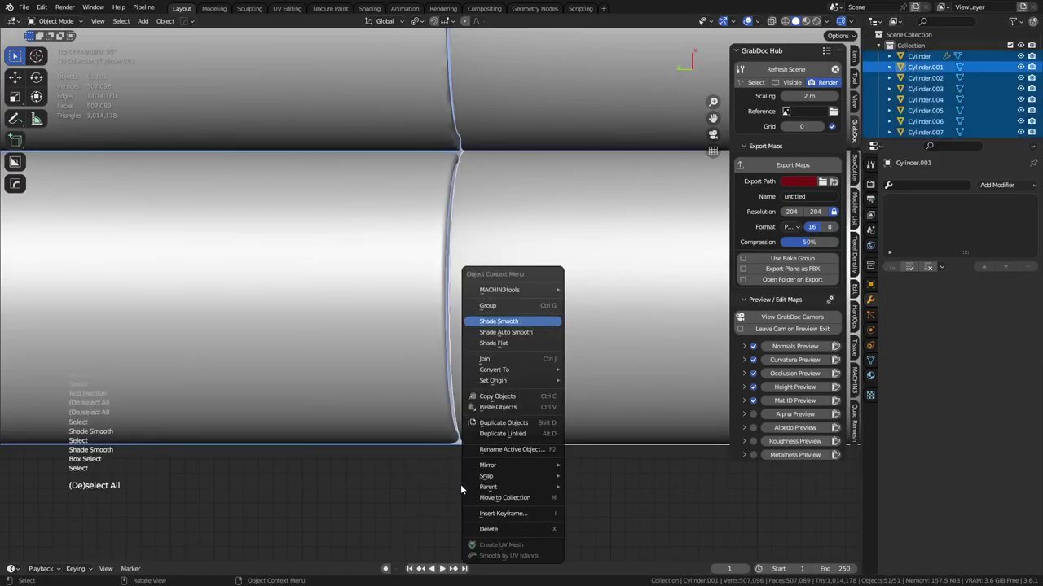
click(511, 321)
click(416, 464)
- Disable GrabDoc's Normals, Curvature, Occlusion and Mat ID maps and enable Leave Cam on Preview Exit
shift+middle_drag(489, 252, 472, 425)
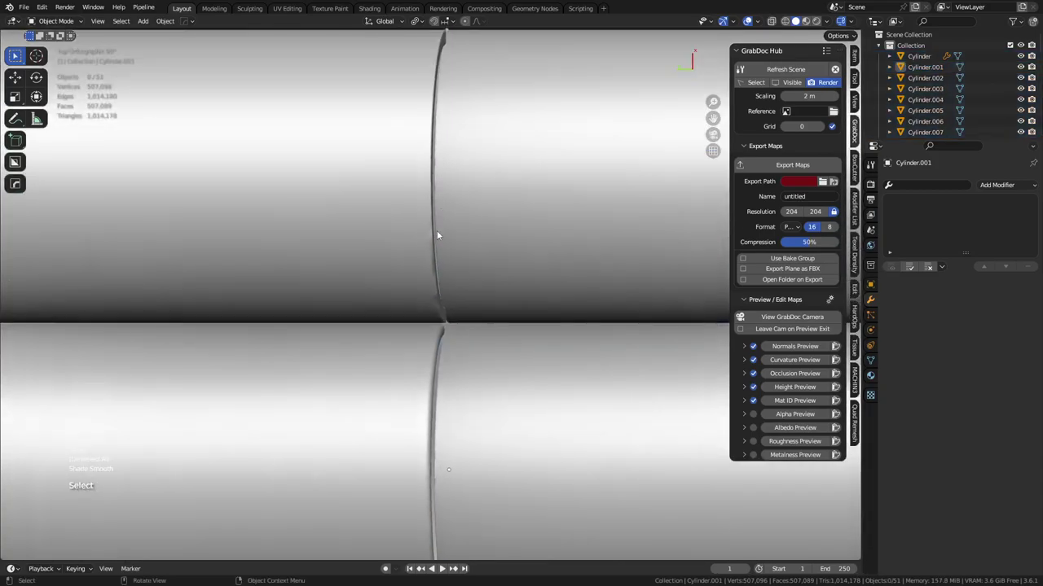
scroll(489, 269, down, 5)
scroll(497, 285, up, 1)
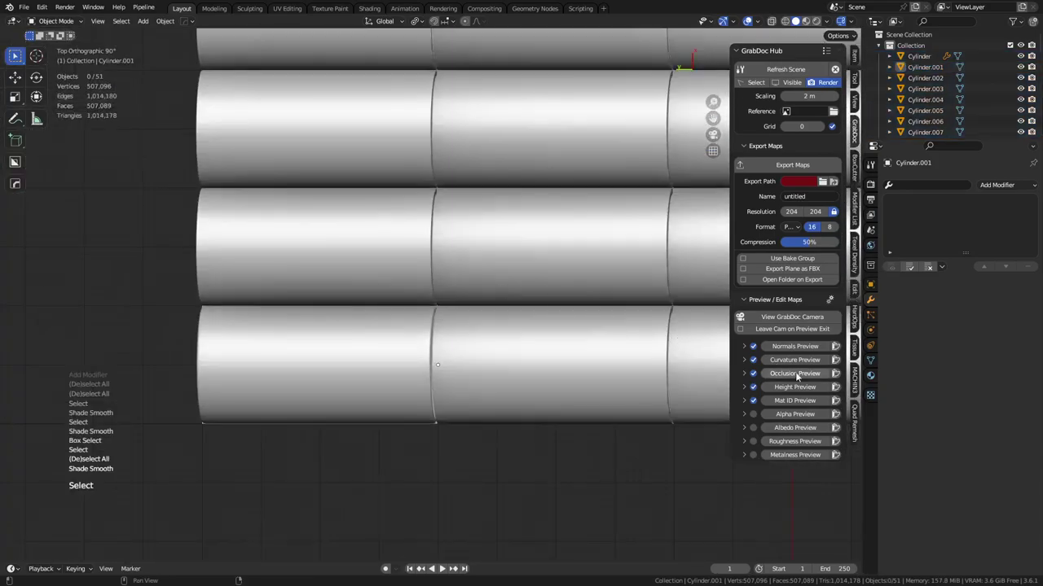
click(749, 375)
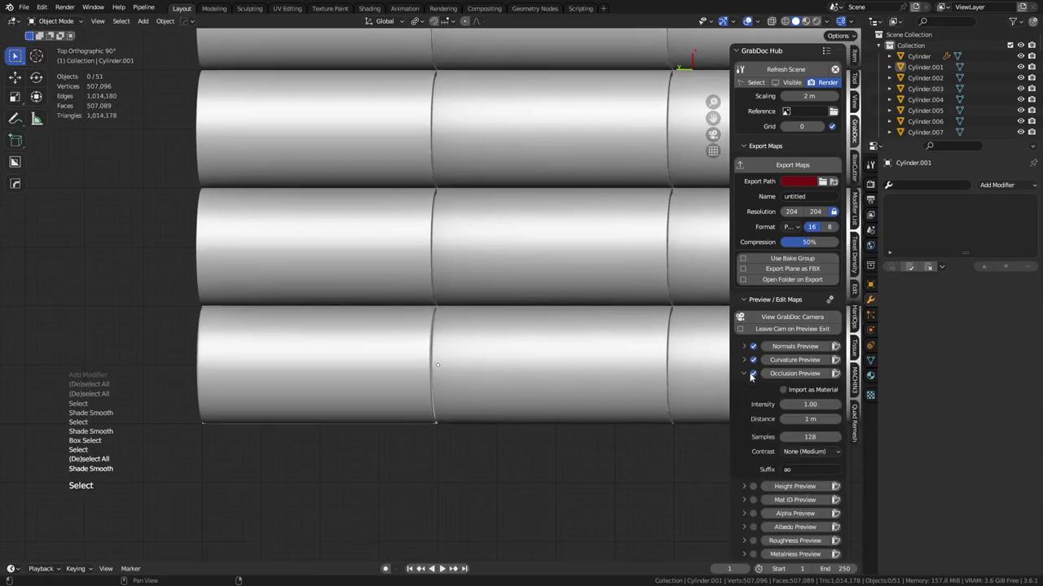
click(752, 374)
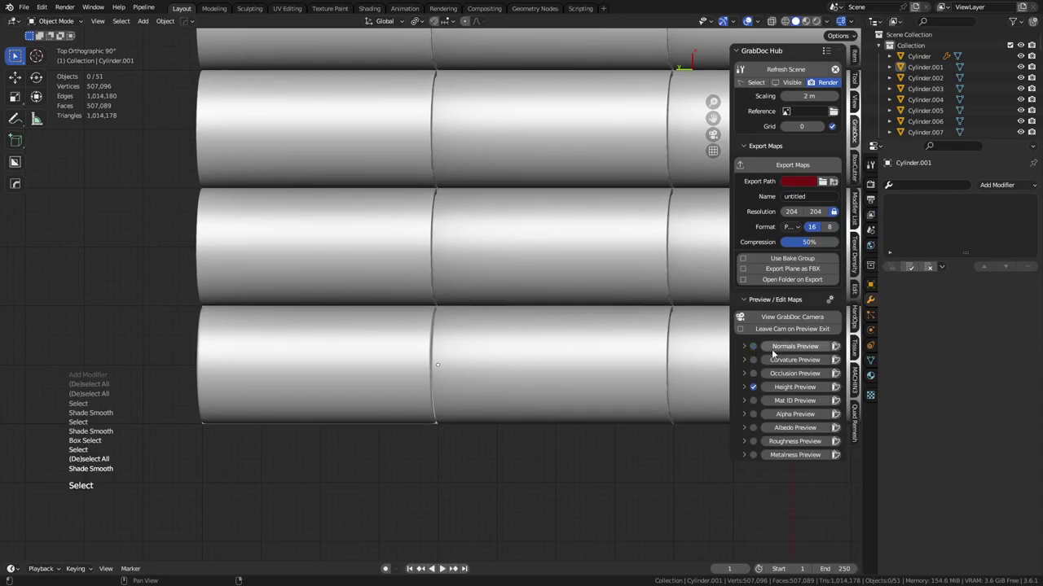
click(741, 330)
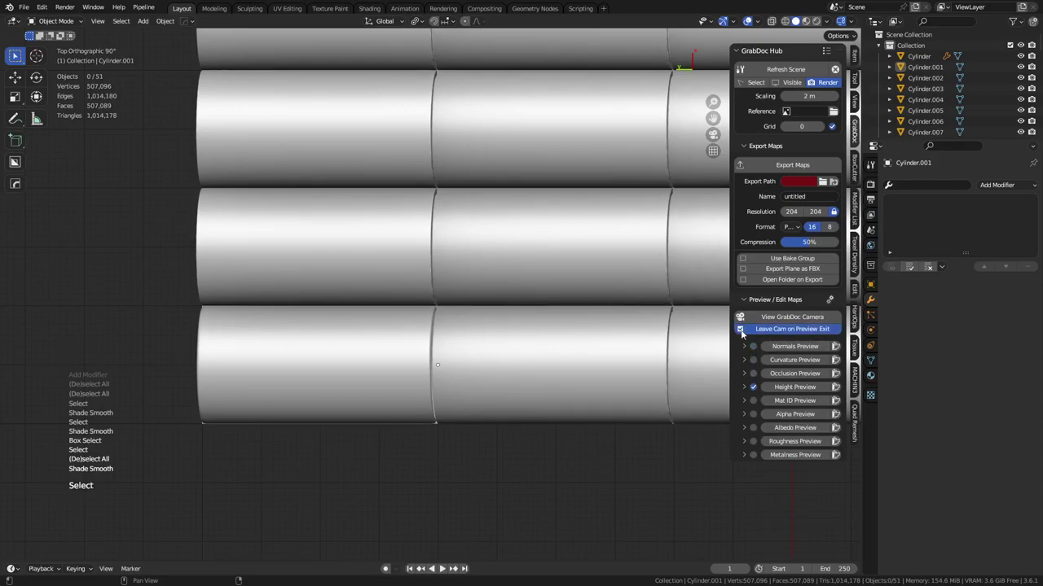
- Preview the normals map of the tile grid through the GrabDoc camera and exit the preview
click(787, 347)
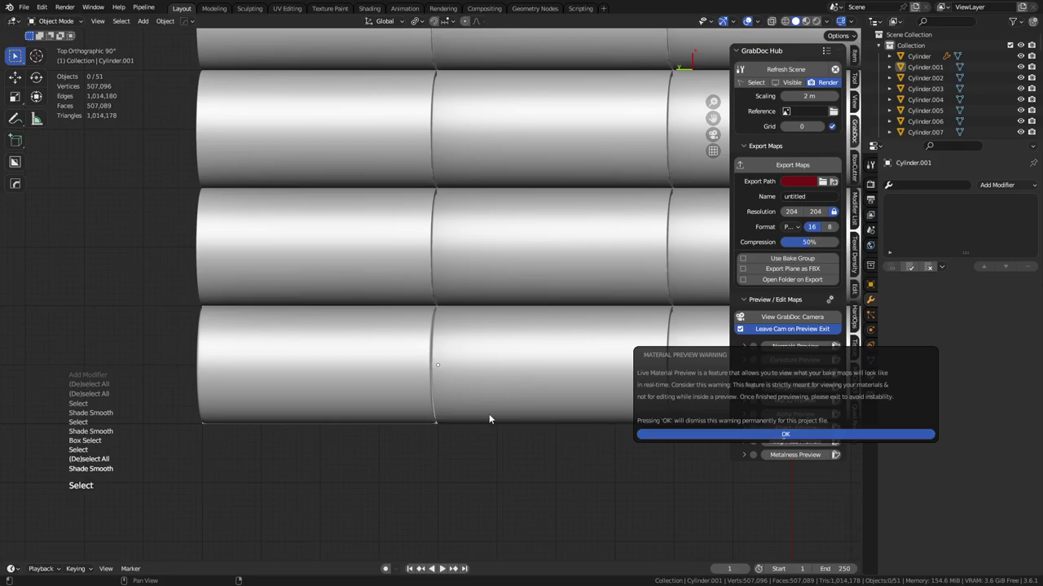
key(Return)
scroll(483, 374, up, 3)
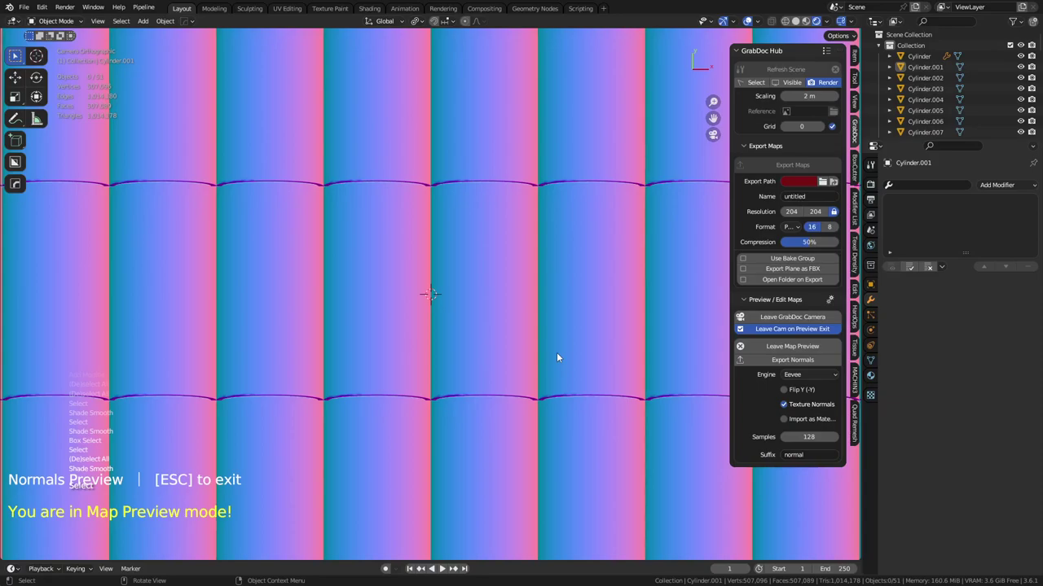
key(Escape)
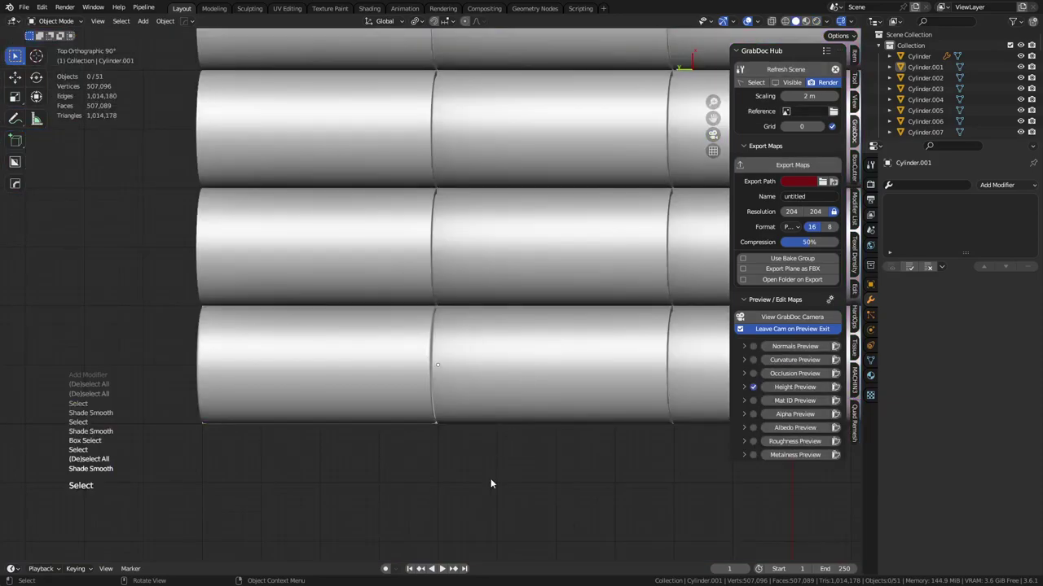
shift+middle_drag(475, 335, 488, 373)
ctrl+middle_drag(488, 373, 461, 308)
click(440, 381)
click(381, 348)
click(424, 325)
click(470, 294)
click(507, 255)
click(523, 252)
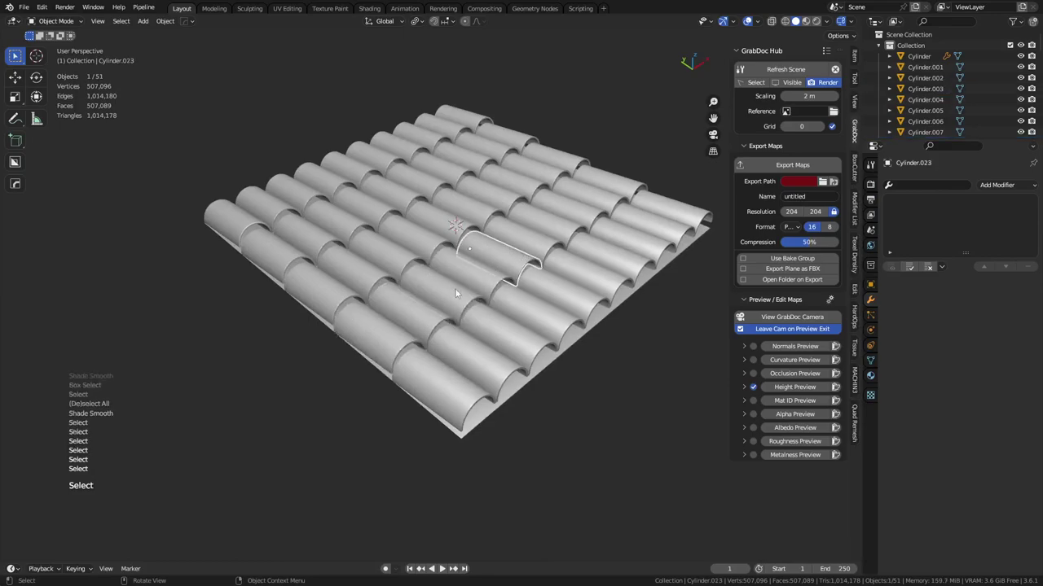
click(473, 305)
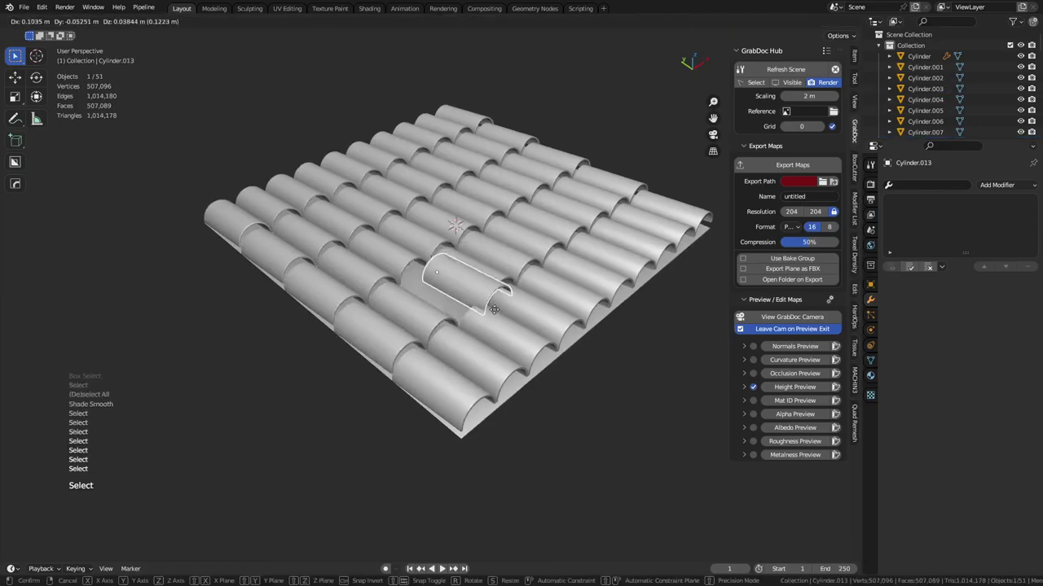
- Try moving the front corner tile -0.1 m along X, and undo the move
click(415, 364)
click(424, 359)
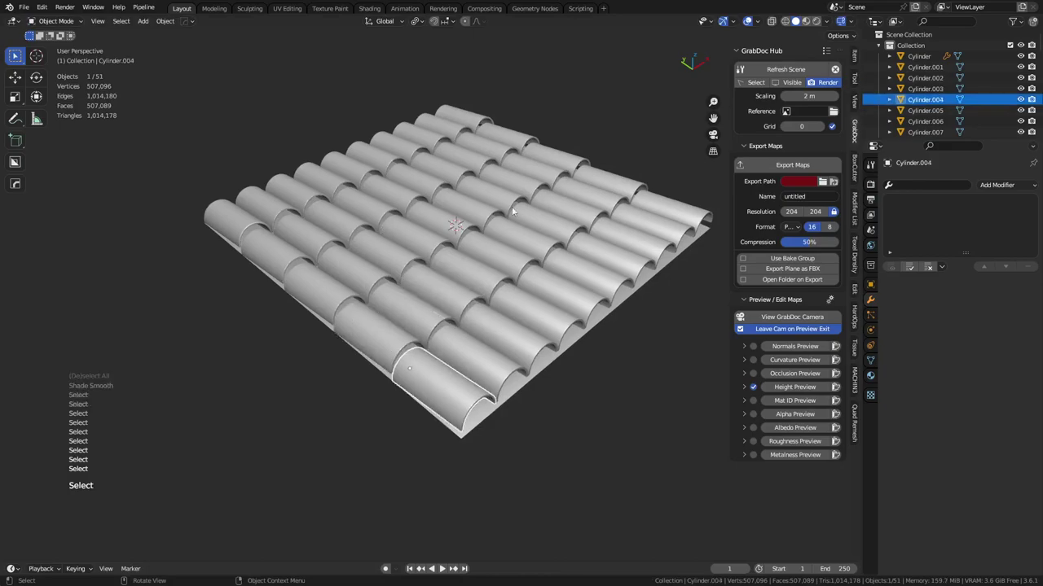
middle_drag(469, 348, 523, 340)
key(g)
key(y)
key(x)
ctrl+click(503, 350)
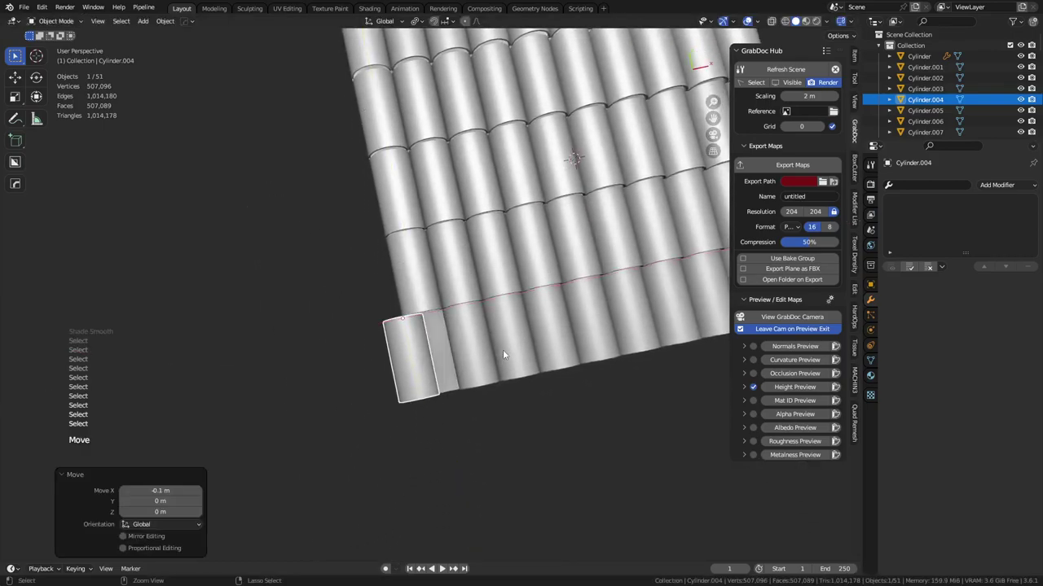
key(ctrl+z)
- Add a cube at the grid's centre and flatten its mesh to a Z scale of about 0.057 in Edit Mode
key(shift+a)
mouse_move(490, 326)
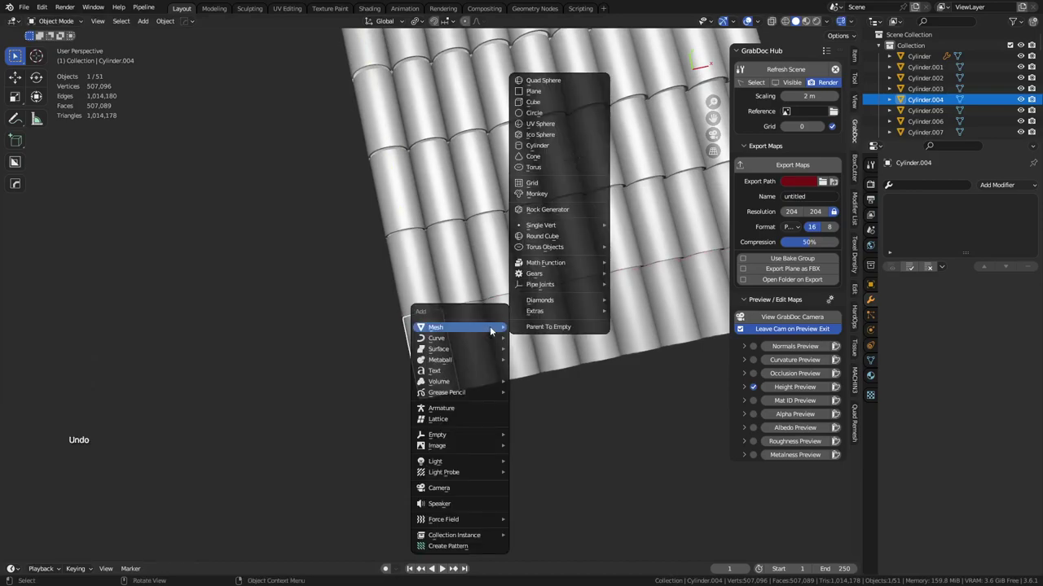
click(570, 102)
middle_drag(489, 349, 554, 326)
key(ctrl+Tab)
click(614, 316)
key(a)
key(s)
key(z)
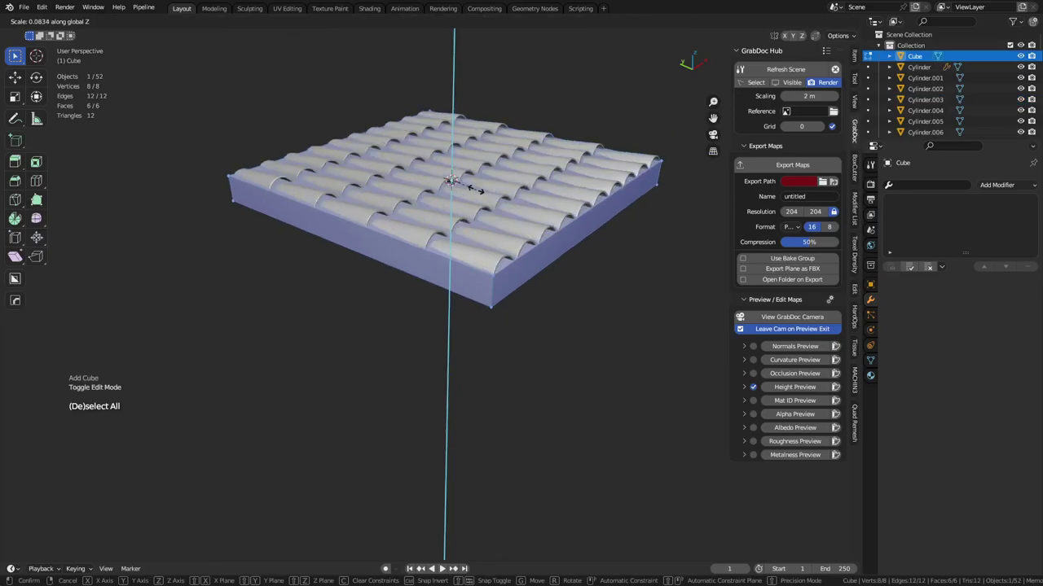
click(465, 189)
- Raise the flattened cube's mesh about 0.115 m above the tiles and shrink it to roughly half its size
key(g)
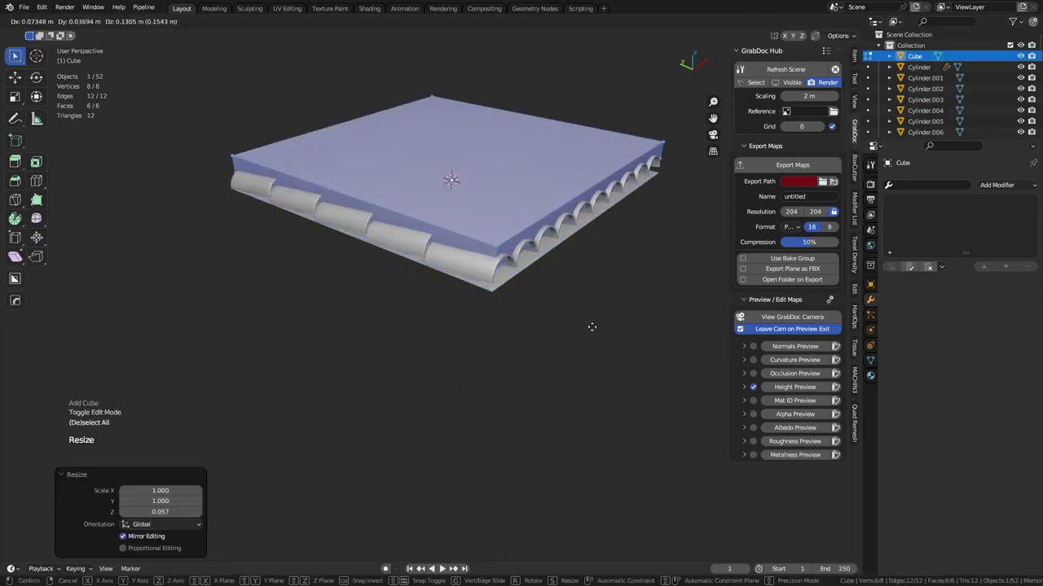
click(583, 289)
middle_drag(573, 275, 552, 344)
key(s)
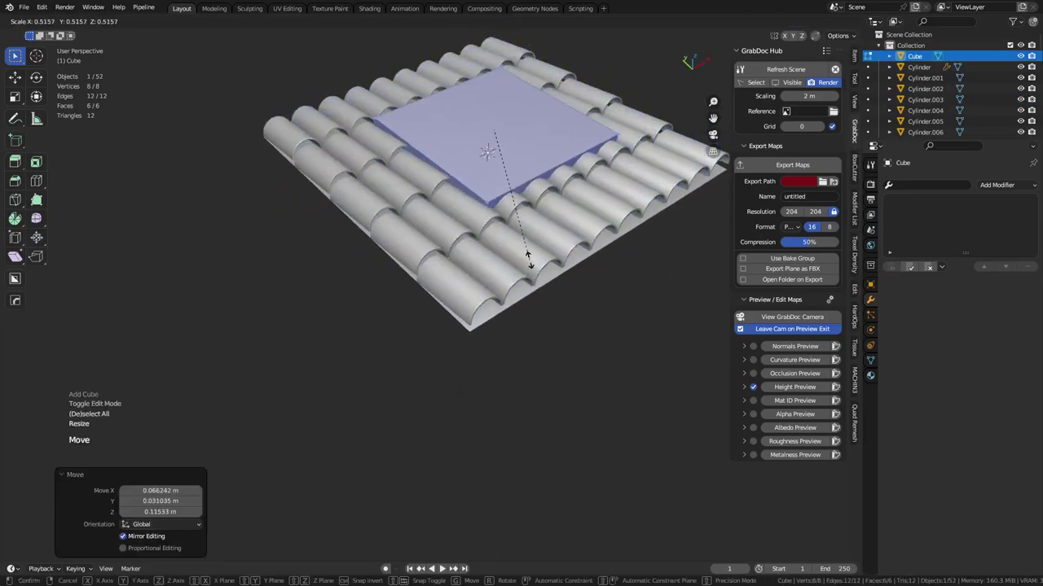
click(495, 204)
- Bevel the flattened cube's front vertical edge with one segment to make a wide diagonal corner
key(2)
click(486, 192)
key(ctrl+b)
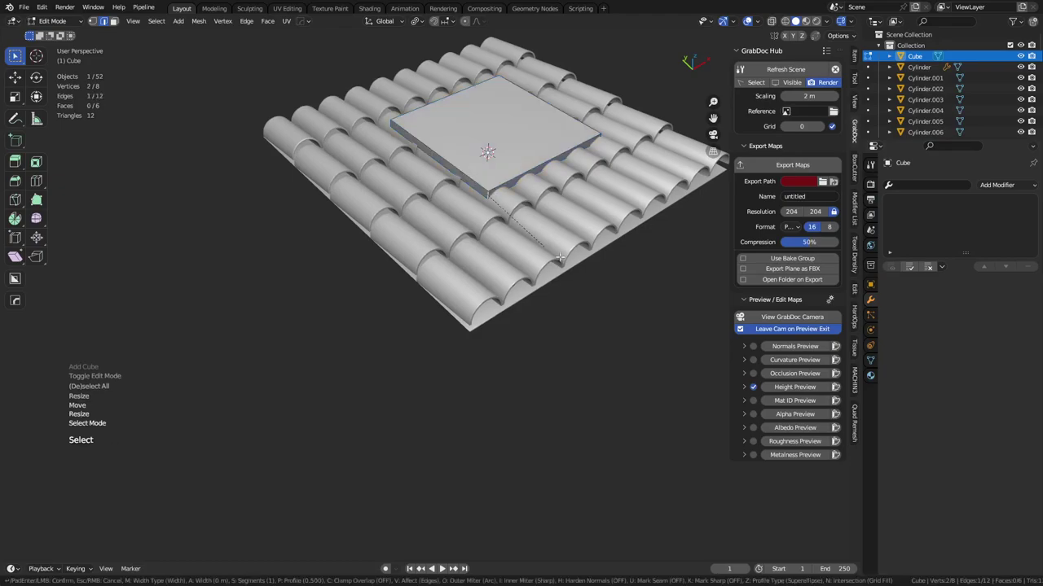
click(618, 293)
- Return to Object Mode and move the bevelled slab -1 m in X and -0.3 m in Y in top view
key(ctrl+Tab)
click(547, 303)
mouse_move(548, 303)
middle_down()
mouse_move(509, 331)
mouse_move(539, 339)
mouse_move(583, 324)
mouse_move(516, 302)
mouse_move(530, 312)
mouse_move(523, 320)
mouse_move(533, 305)
middle_up()
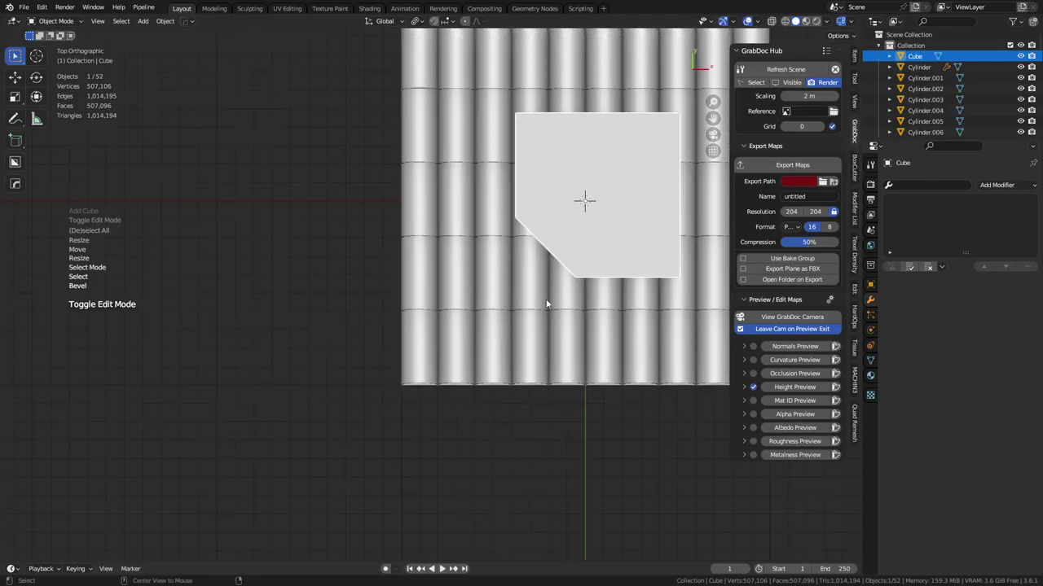
shift+middle_drag(593, 210, 558, 236)
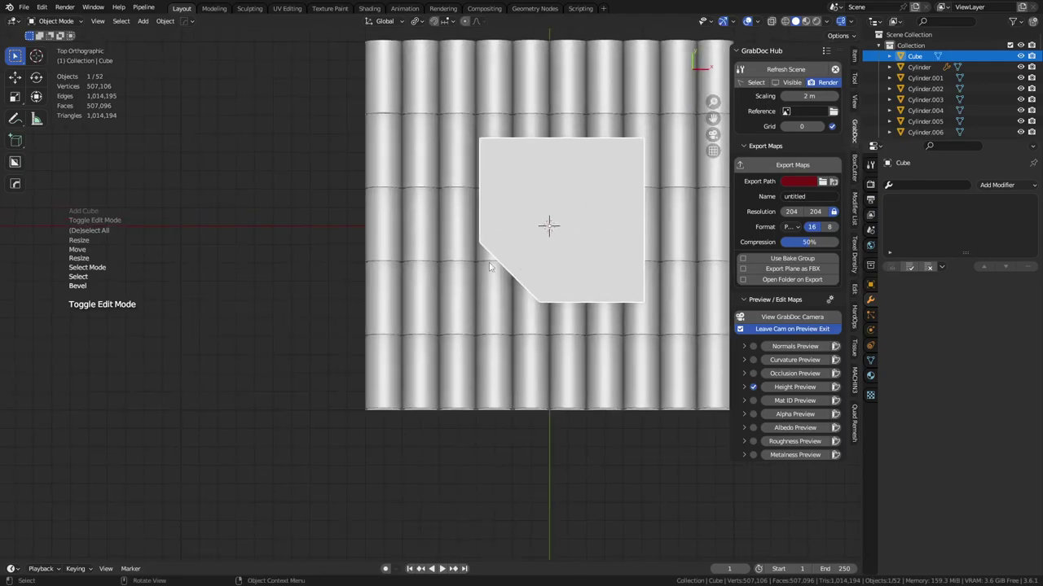
key(g)
click(391, 322)
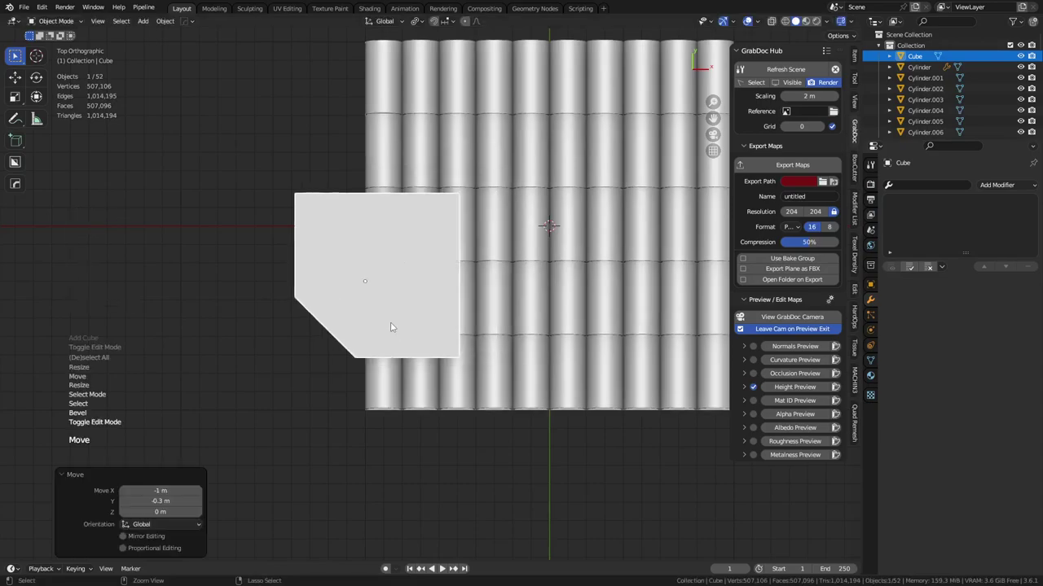
- Turn on X-ray and duplicate the bevelled slab 2 m along X onto the grid's opposite edge
key(alt+z)
scroll(366, 285, down, 2)
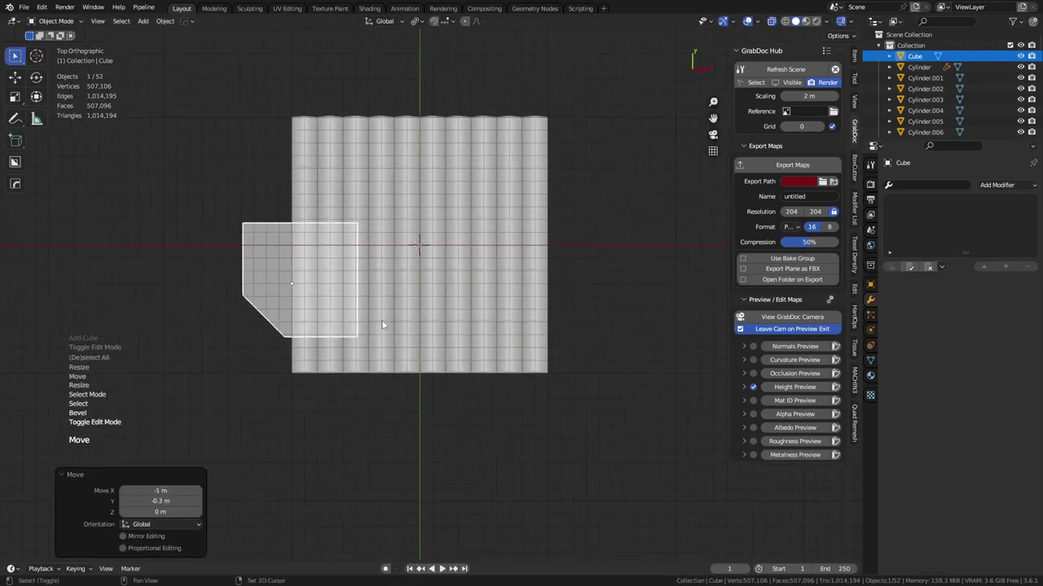
key(shift+d)
key(x)
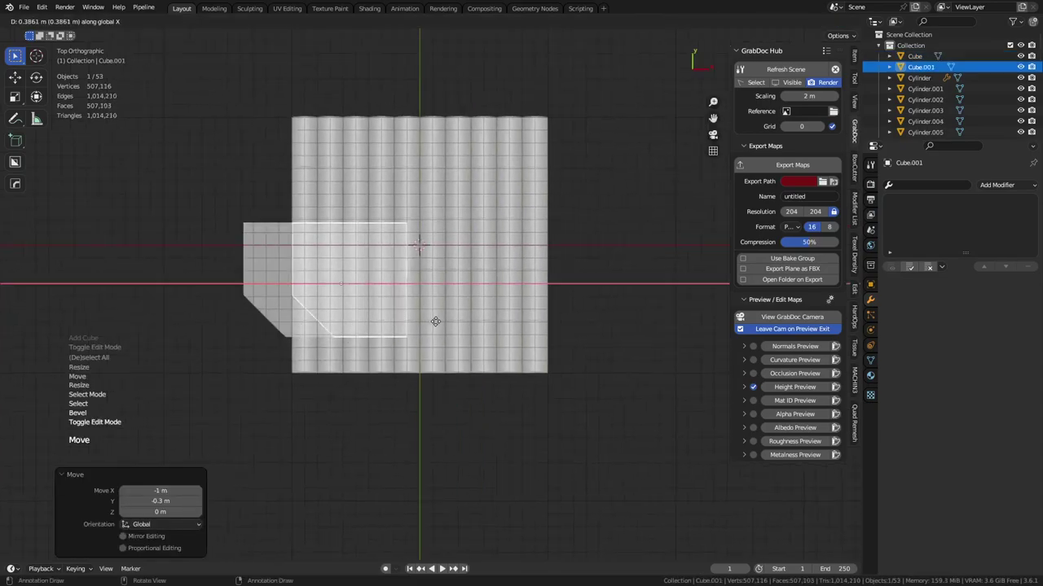
click(558, 324)
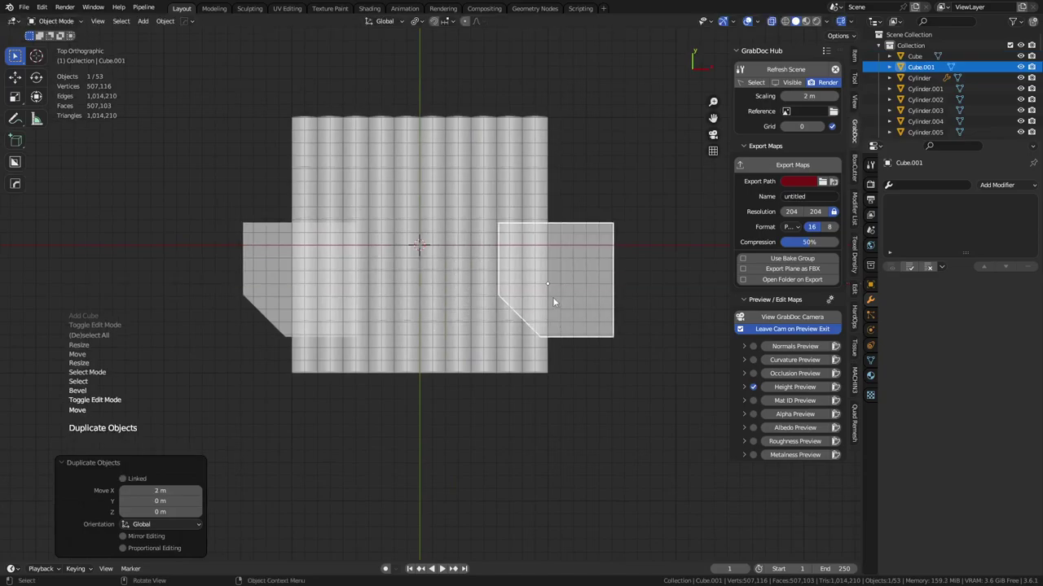
- Turn off X-ray and delete both bevelled slabs
click(419, 345)
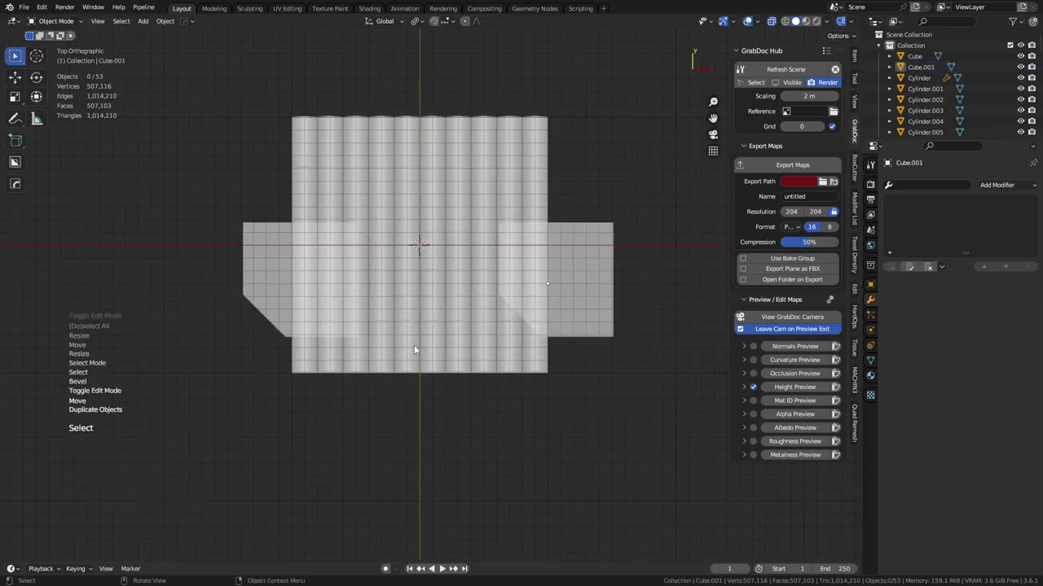
click(307, 306)
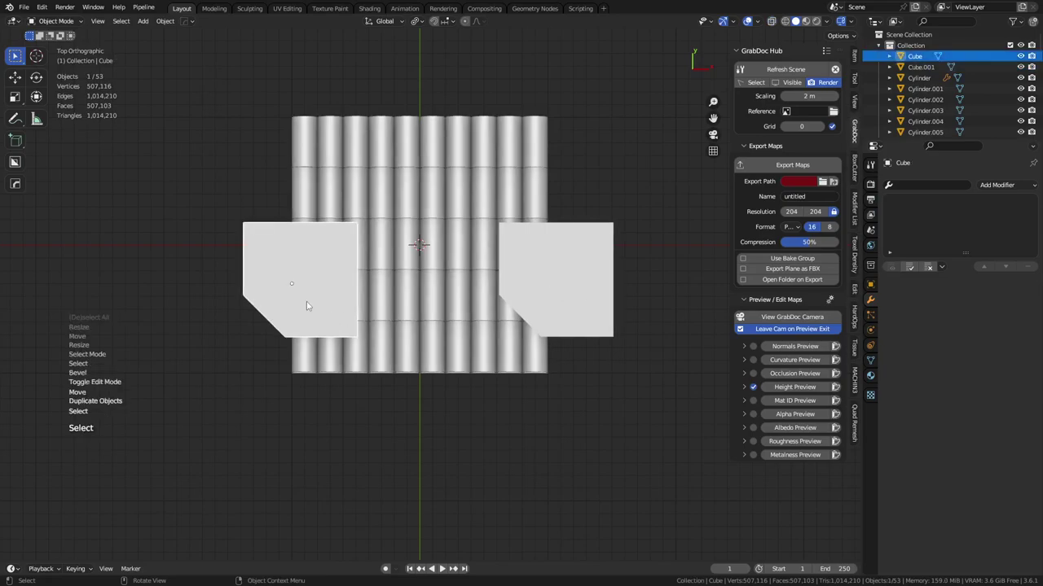
click(533, 292)
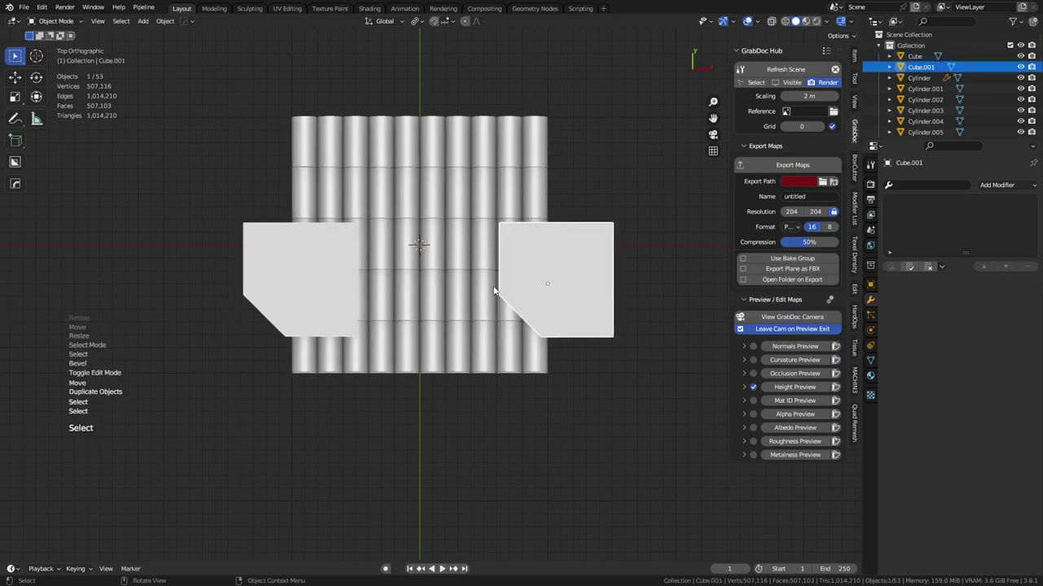
shift+click(347, 314)
key(x)
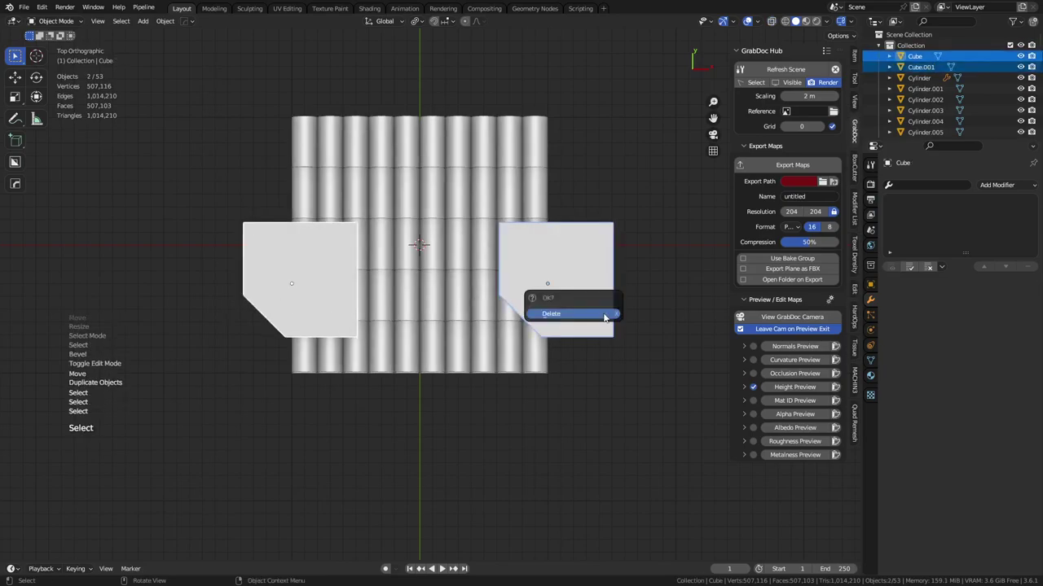
click(600, 314)
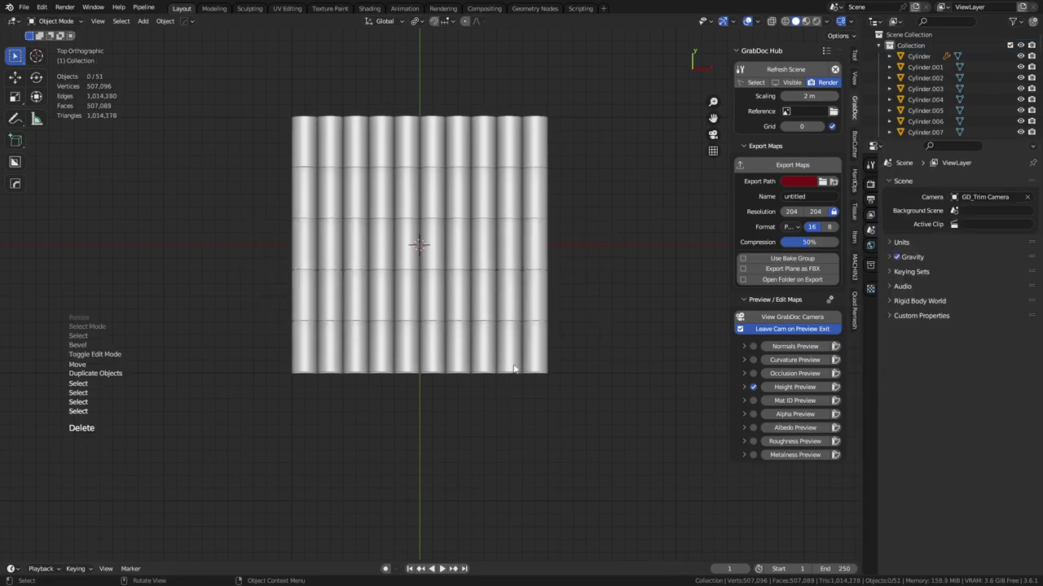
- Add a 2 m plane at the origin and raise it along Z above the roof tiles
middle_drag(479, 338, 486, 318)
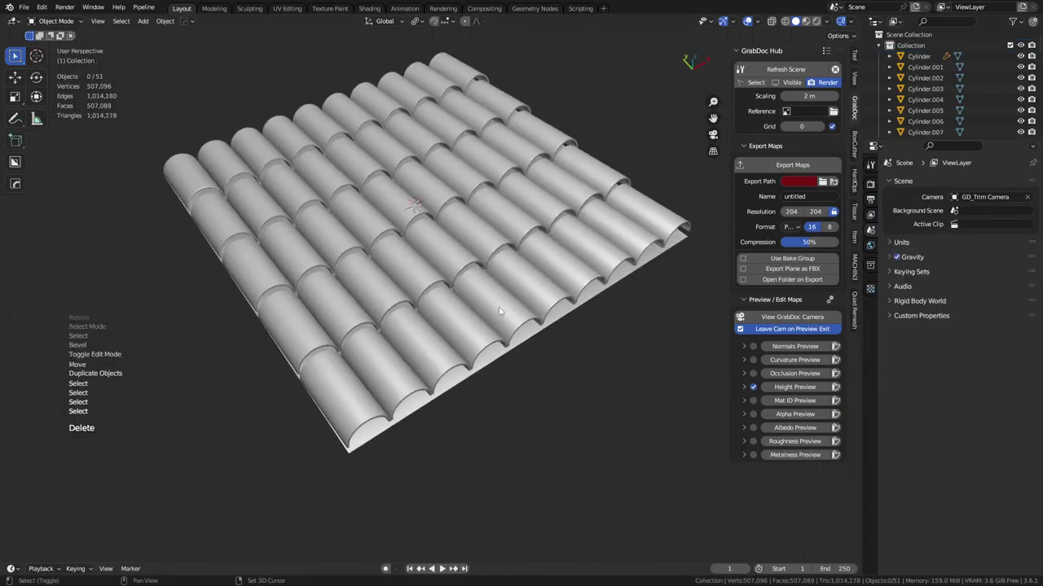
key(shift+a)
mouse_move(487, 306)
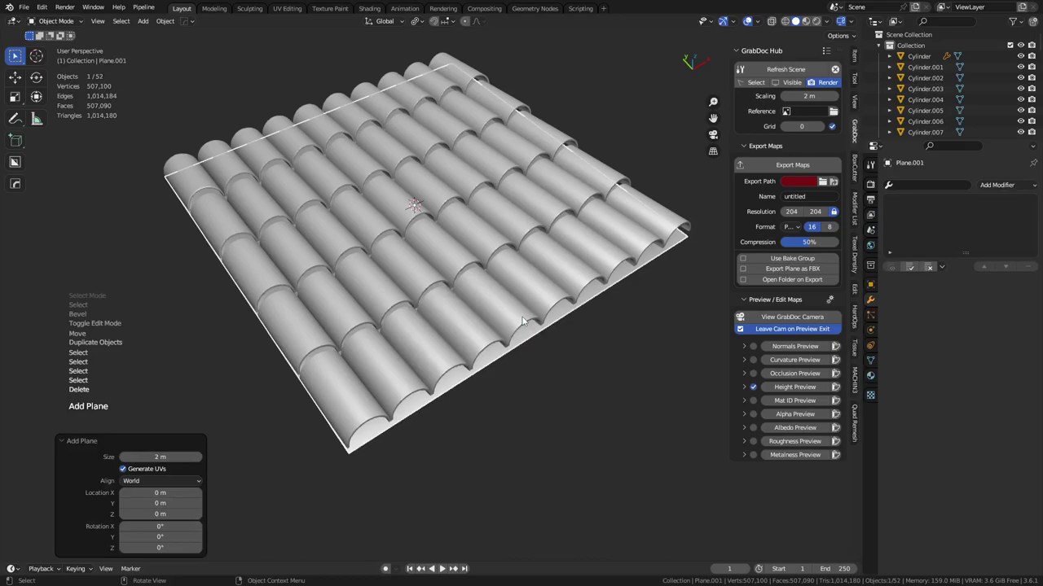
key(g)
key(z)
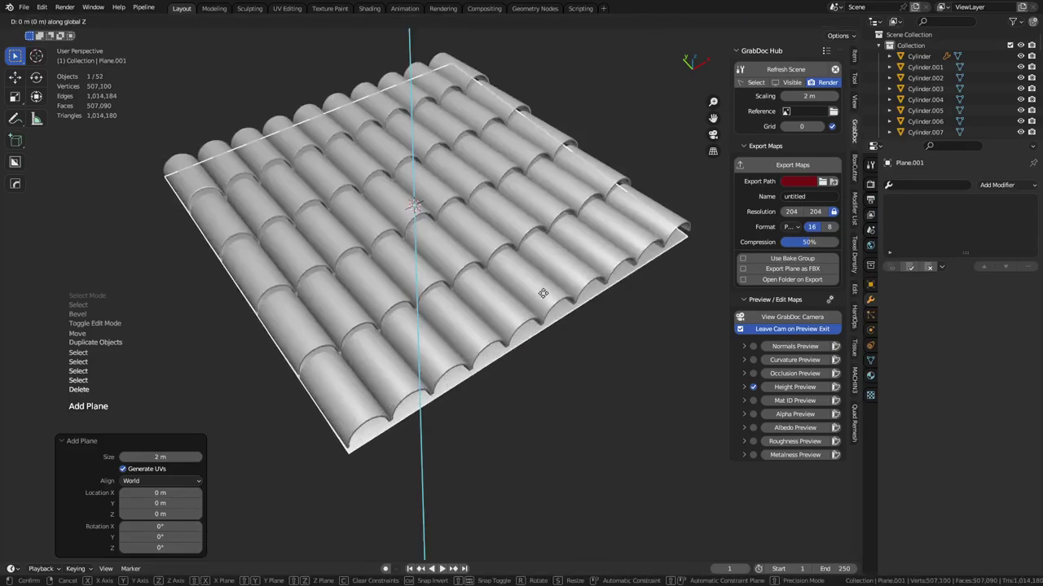
click(568, 129)
shift+middle_drag(468, 318, 491, 350)
key(ctrl+Tab)
click(483, 371)
scroll(473, 410, up, 5)
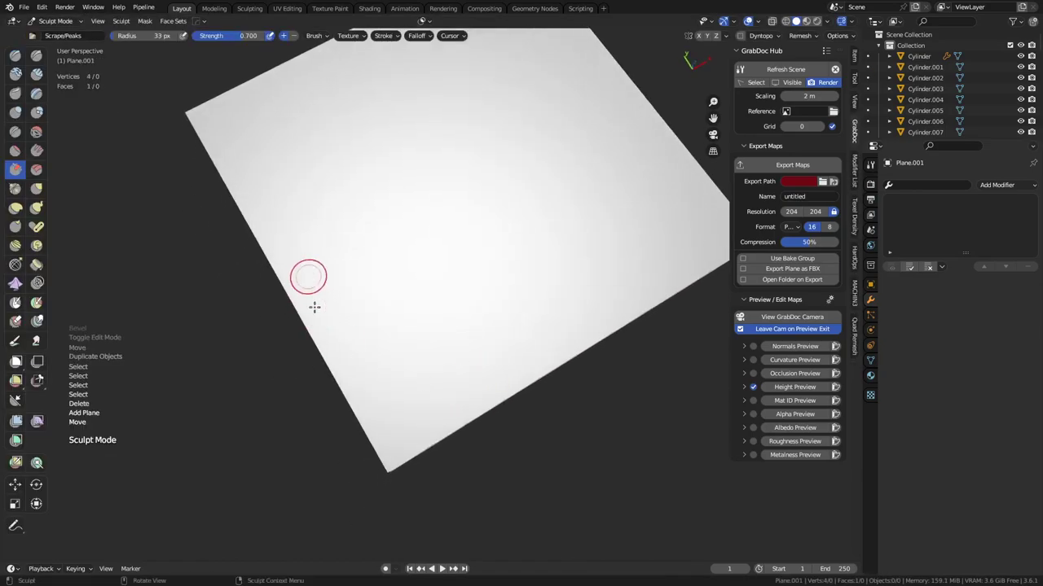
scroll(431, 296, down, 4)
key(ctrl+Tab)
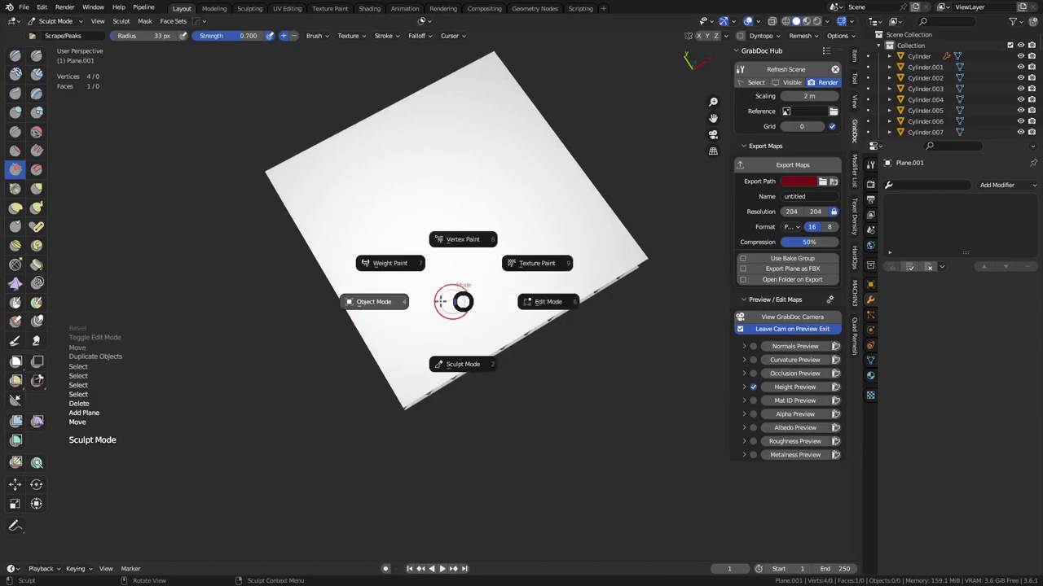
click(411, 310)
- Scale the plane's mesh by 2 in Edit Mode
key(ctrl+Tab)
click(545, 313)
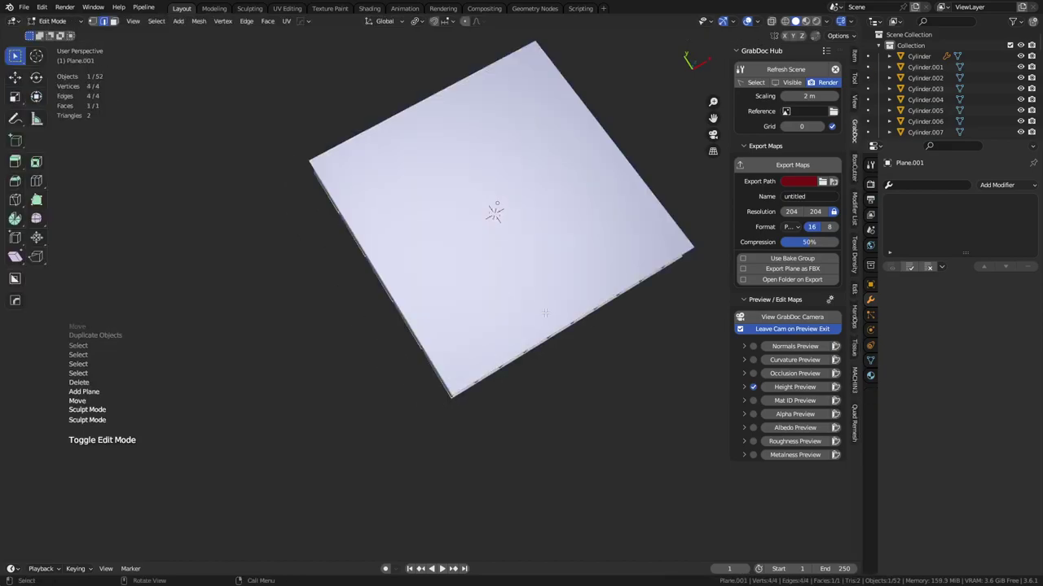
key(s)
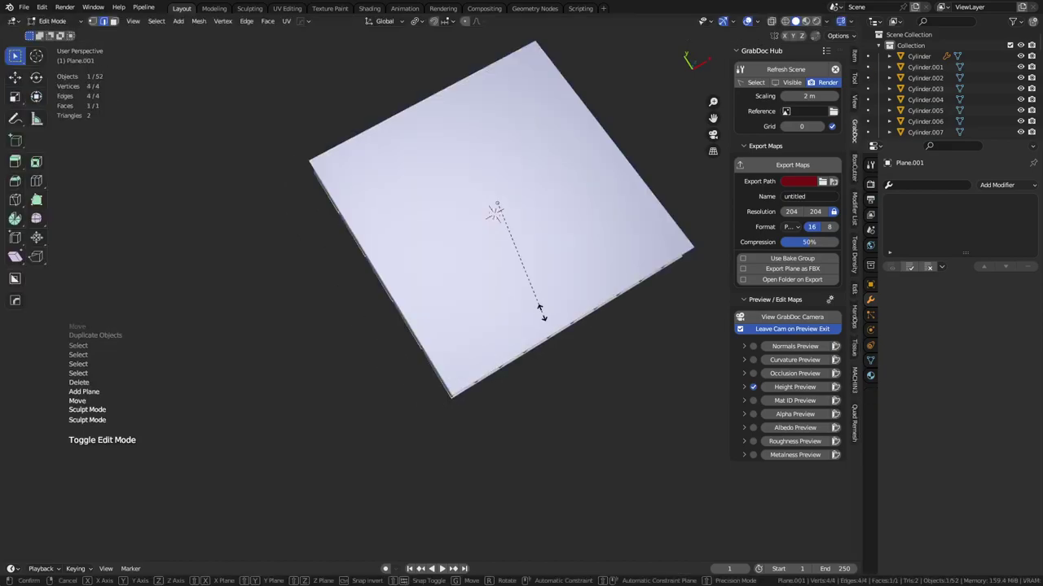
key(2)
key(Return)
- Subdivide the enlarged plane twice with one cut each to form a four-by-four grid of faces
right_click(541, 312)
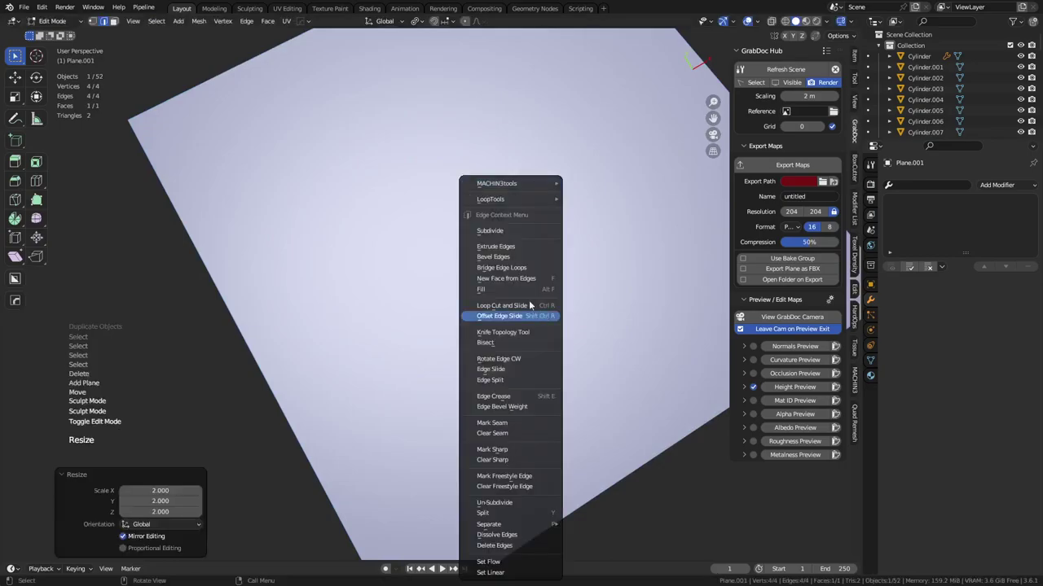
click(515, 242)
right_click(510, 248)
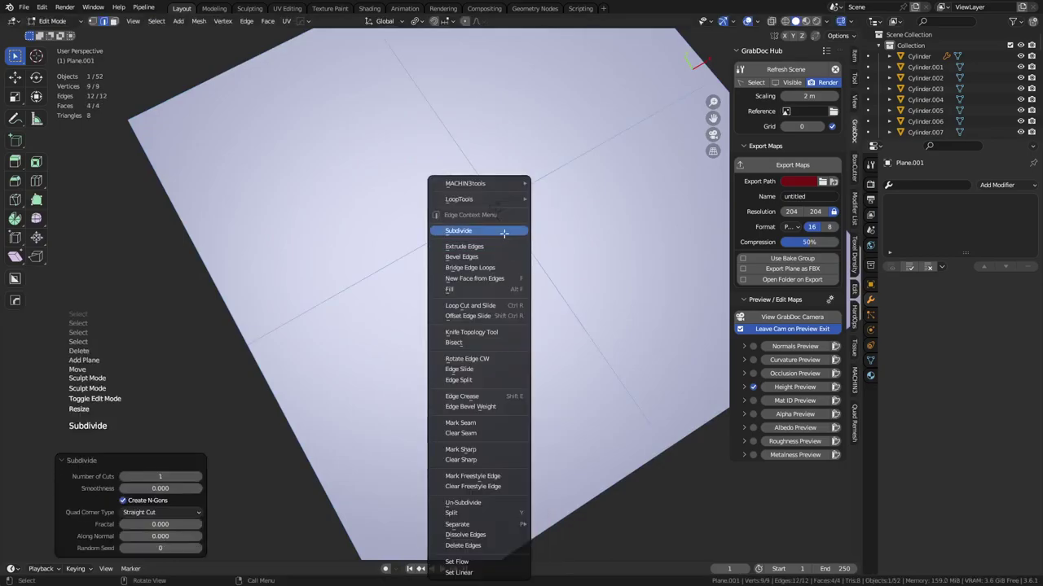
click(502, 230)
- Select the plane's four central faces and compare them with the tile grid in top view
key(3)
click(472, 299)
scroll(481, 285, down, 1)
shift+middle_drag(483, 277, 451, 311)
shift+click(461, 229)
shift+click(402, 248)
shift+click(499, 266)
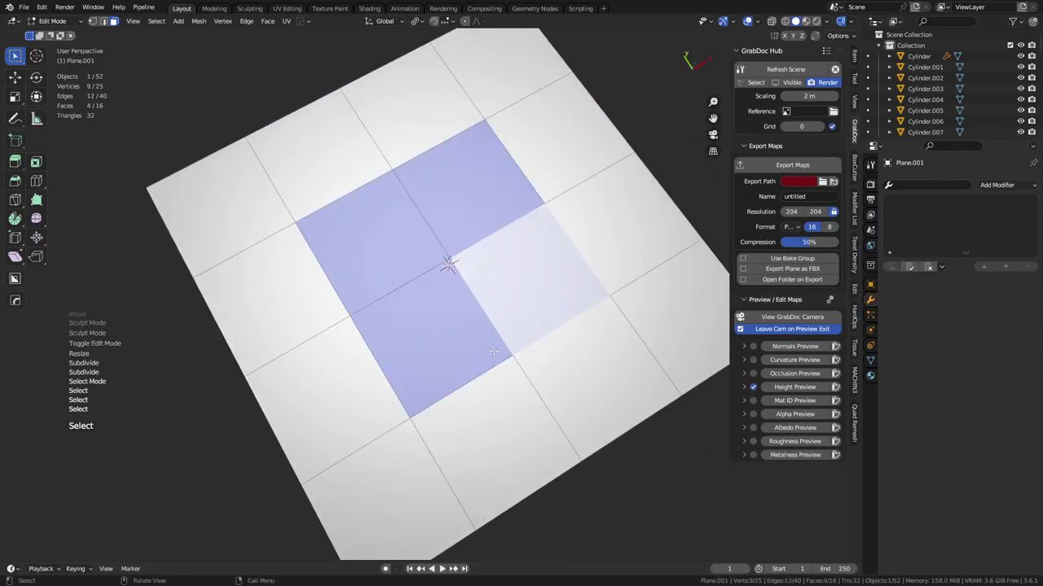
key(KP_7)
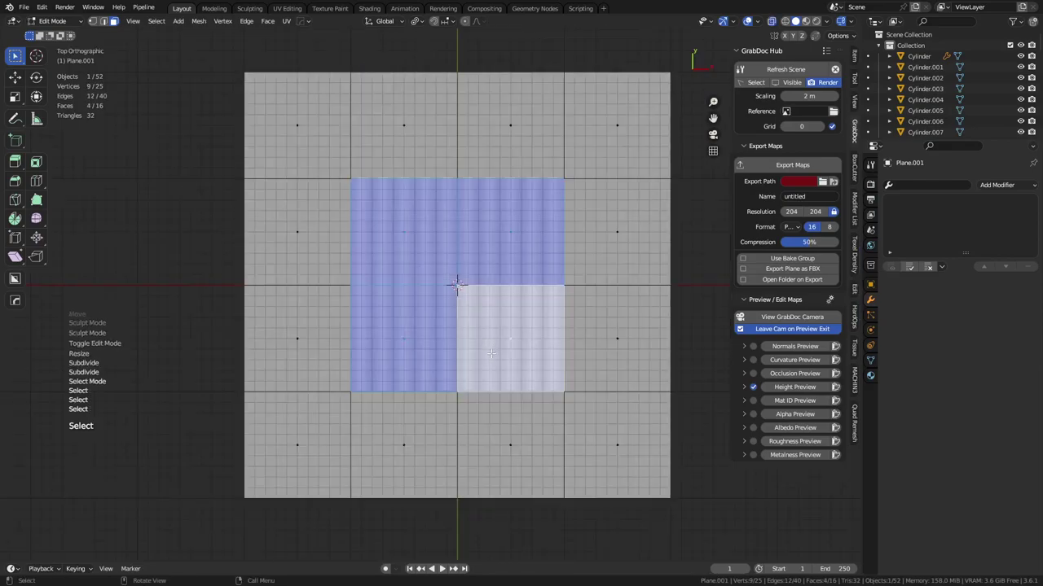
middle_drag(491, 353, 402, 325)
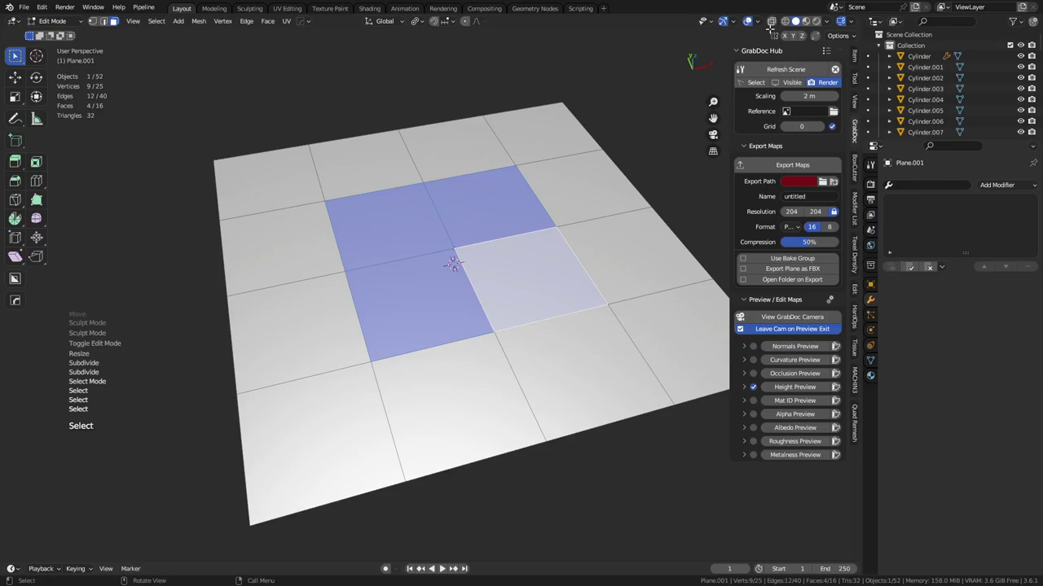
- Switch the plane to Sculpt Mode and enable X tiling in the sculpt symmetry options
key(ctrl+Tab)
click(650, 203)
click(727, 36)
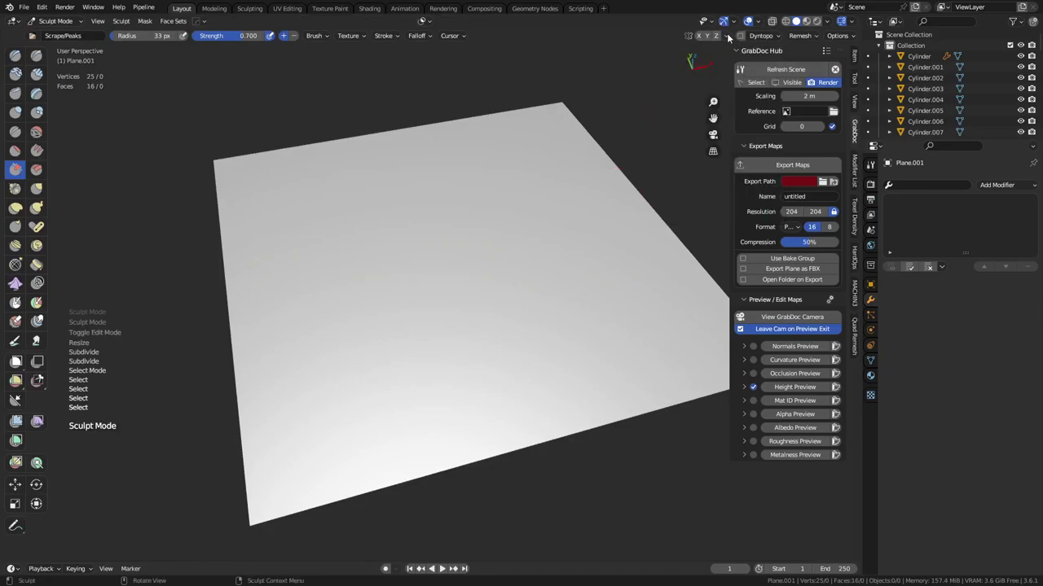
click(726, 33)
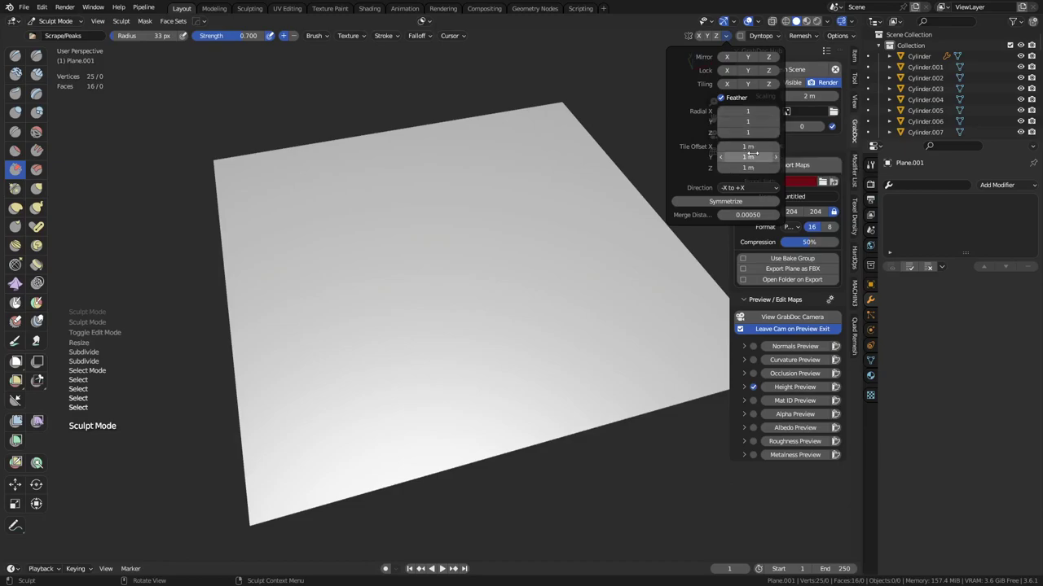
click(727, 85)
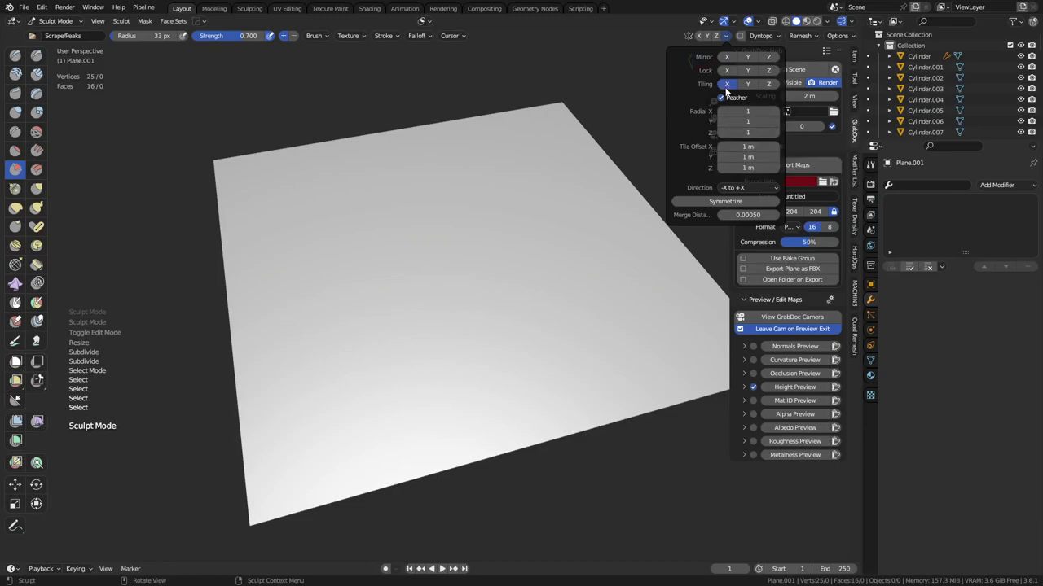
- Enable Y tiling in the sculpt symmetry options and add a Multiresolution modifier to the plane
click(747, 85)
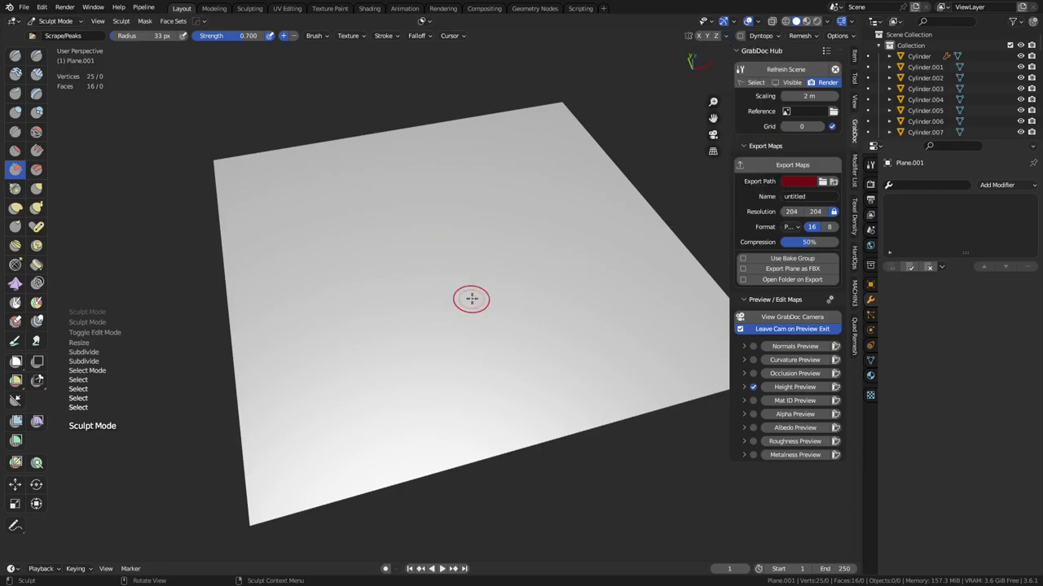
click(992, 185)
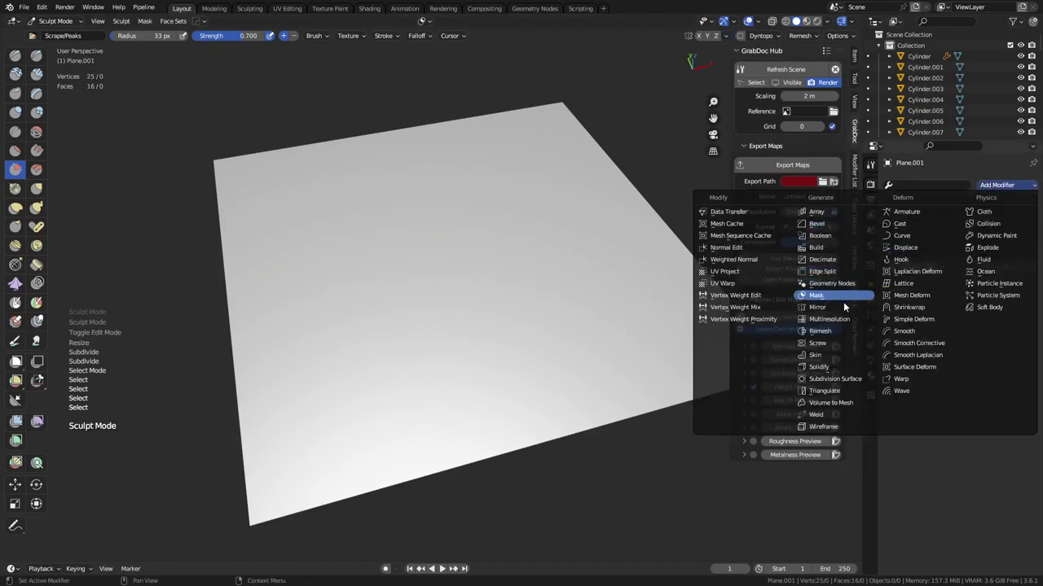
click(831, 319)
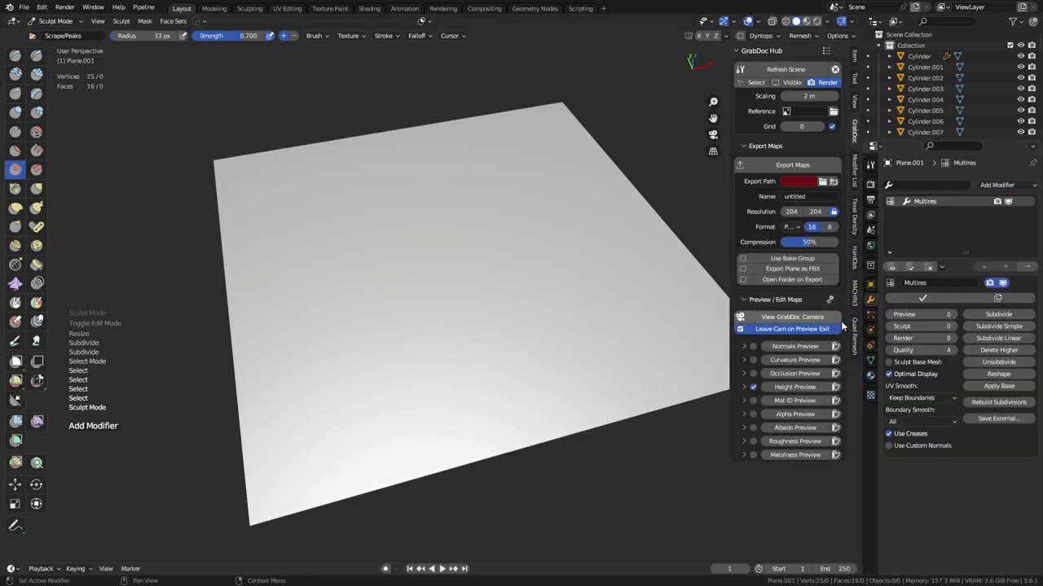
- Subdivide the plane's Multires modifier linearly up to level 7, switching the plane to Object Mode
click(999, 338)
key(ctrl+Tab)
click(515, 368)
key(ctrl+Tab)
click(470, 368)
click(546, 454)
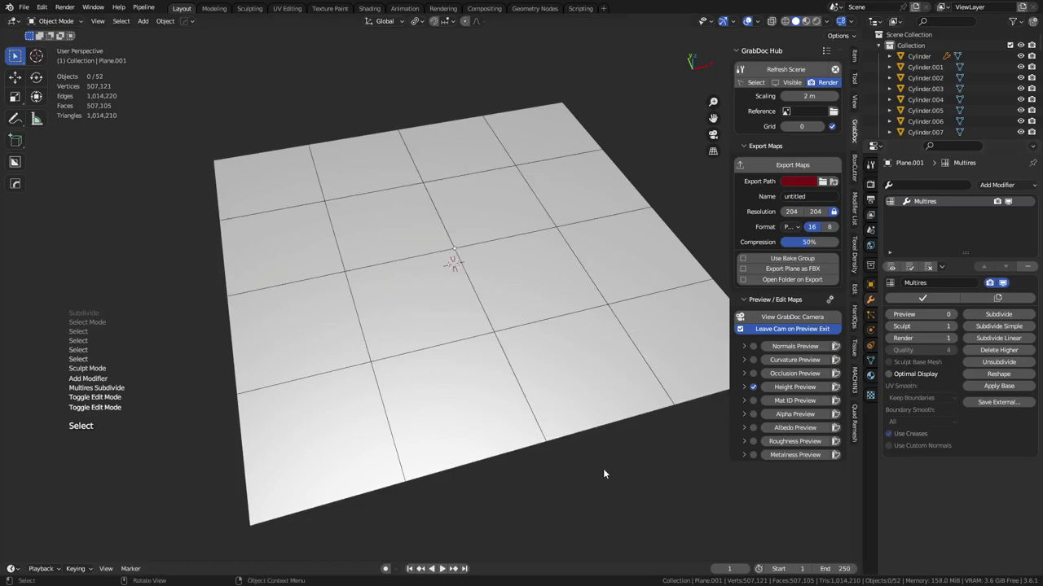
click(996, 339)
click(995, 339)
click(995, 339)
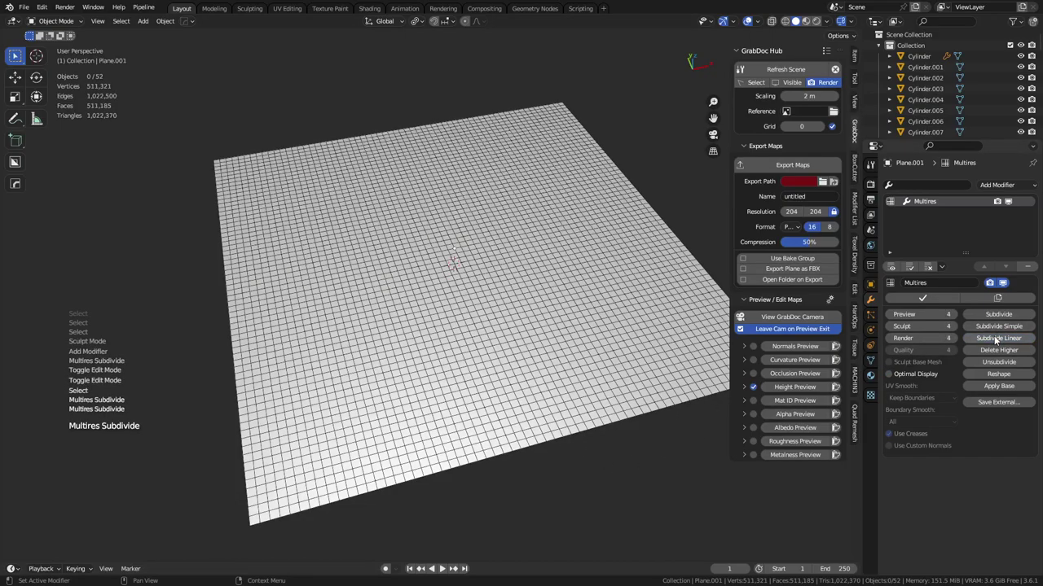
click(995, 338)
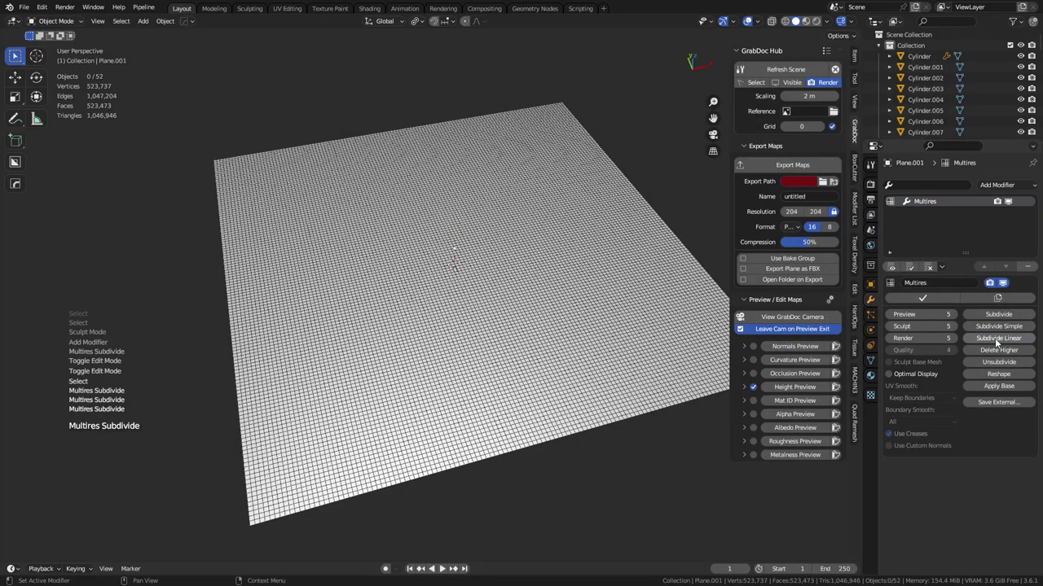
click(994, 338)
click(995, 340)
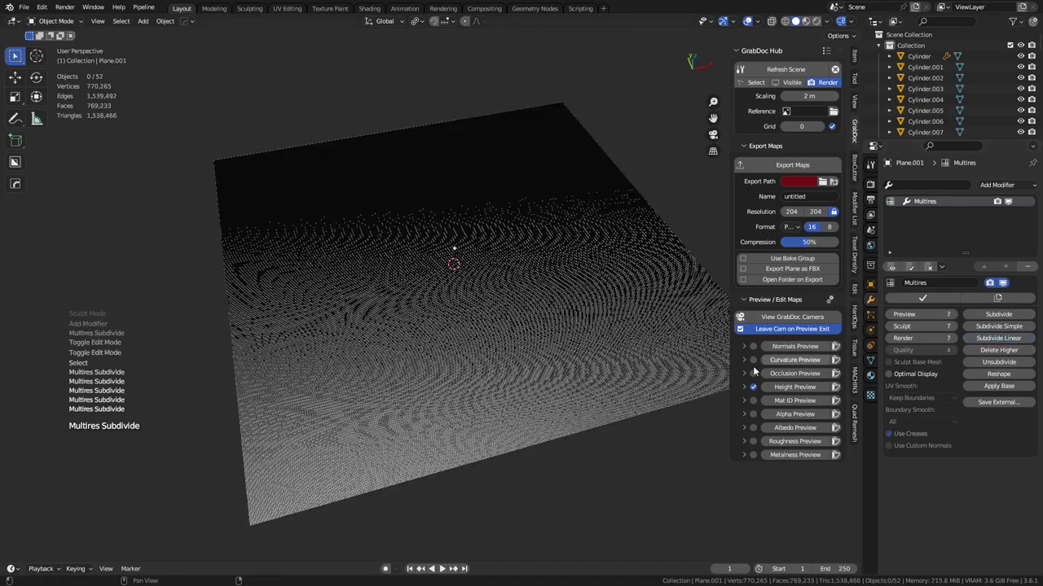
- Hide the wireframe display, return the plane to Sculpt Mode and set the brush radius to 15 px
middle_drag(516, 311, 500, 362)
key(shift+alt+z)
key(ctrl+Tab)
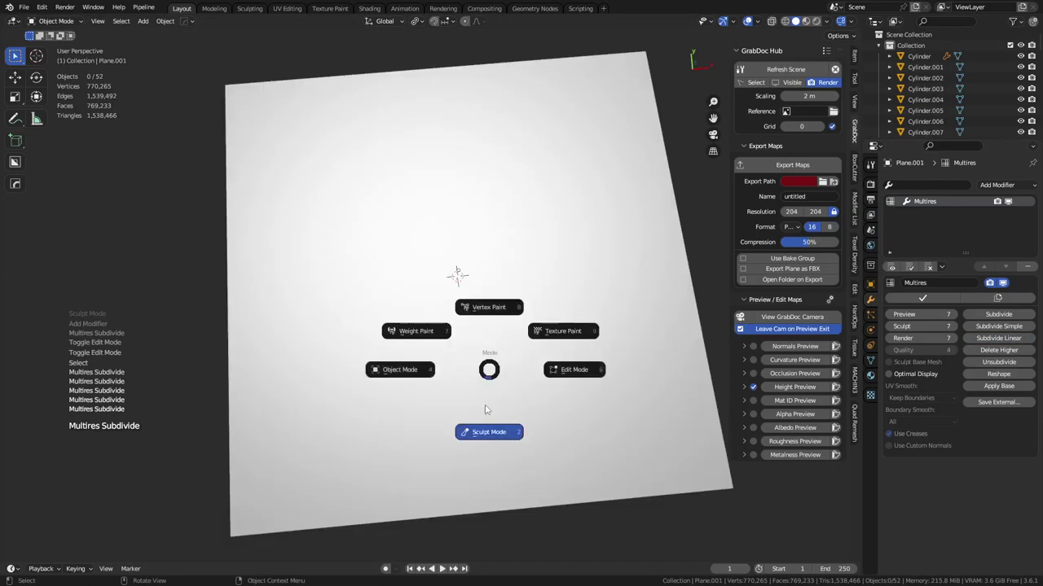
click(487, 413)
key(f)
click(482, 367)
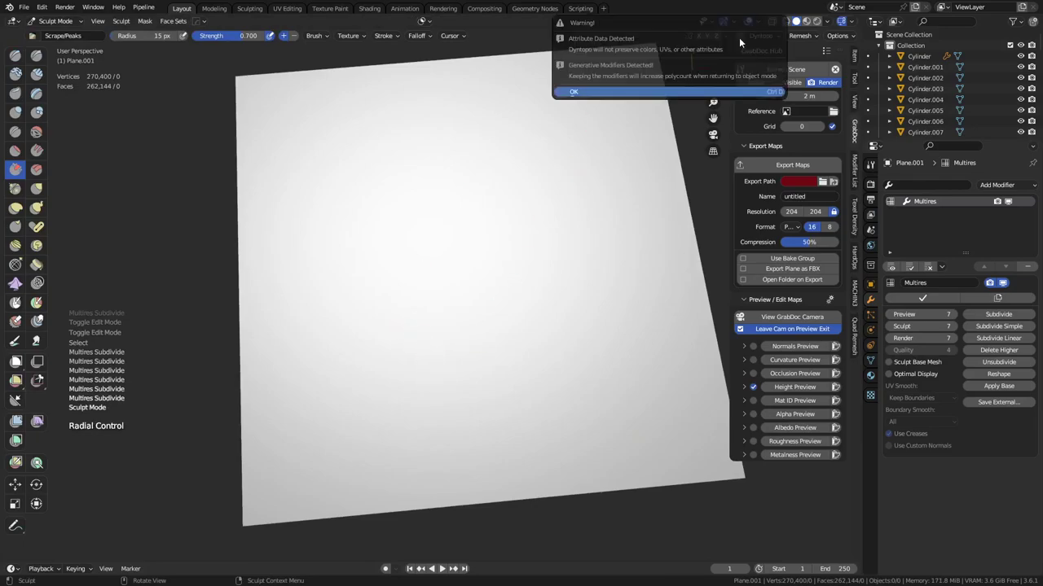
- Set the sculpt tile offset to 2 m on X, Y and Z
click(724, 37)
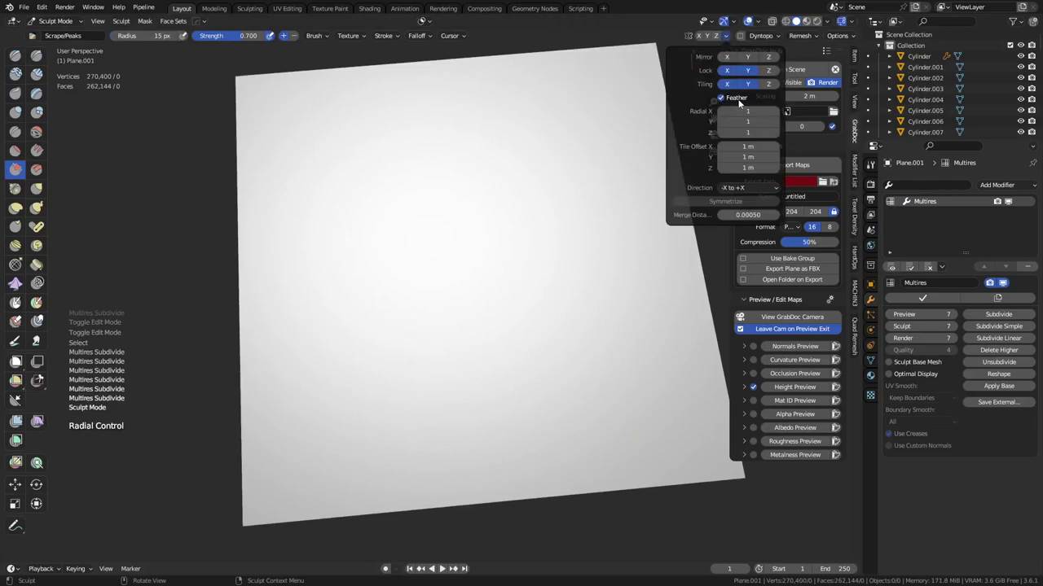
click(752, 146)
text(2)
key(Tab)
text(2)
key(Tab)
text(2)
key(Return)
- Set the brush radius to 32 px and paint a short tiled test stroke with the Clay Strips brush
drag(425, 349, 394, 361)
middle_drag(433, 366, 477, 310)
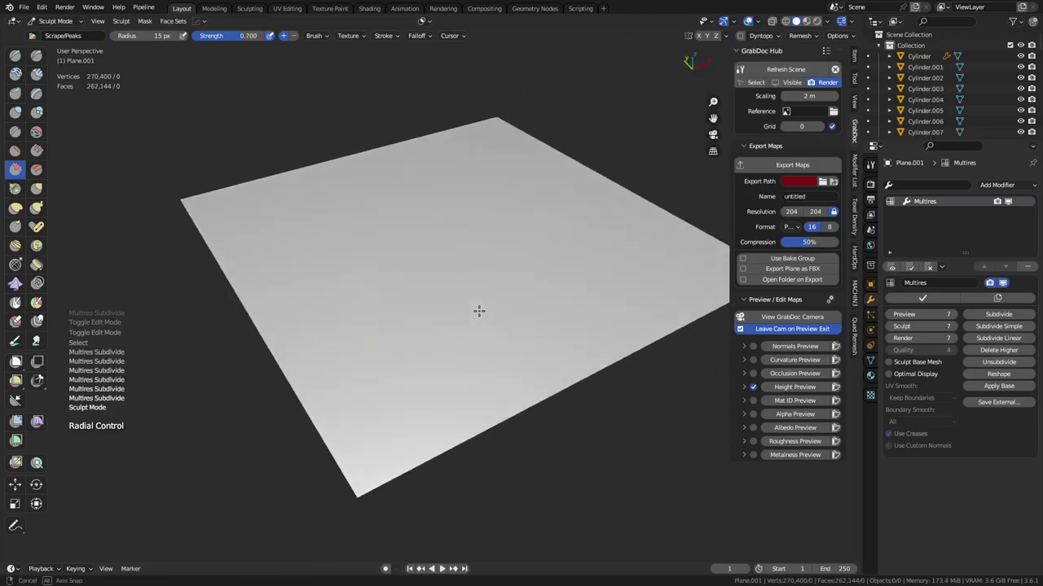
key(f)
click(451, 350)
mouse_move(426, 331)
mouse_down()
mouse_move(409, 346)
mouse_move(404, 339)
mouse_move(424, 346)
mouse_move(435, 317)
mouse_up()
click(37, 73)
mouse_move(434, 317)
middle_down()
mouse_move(447, 351)
mouse_move(464, 336)
middle_up()
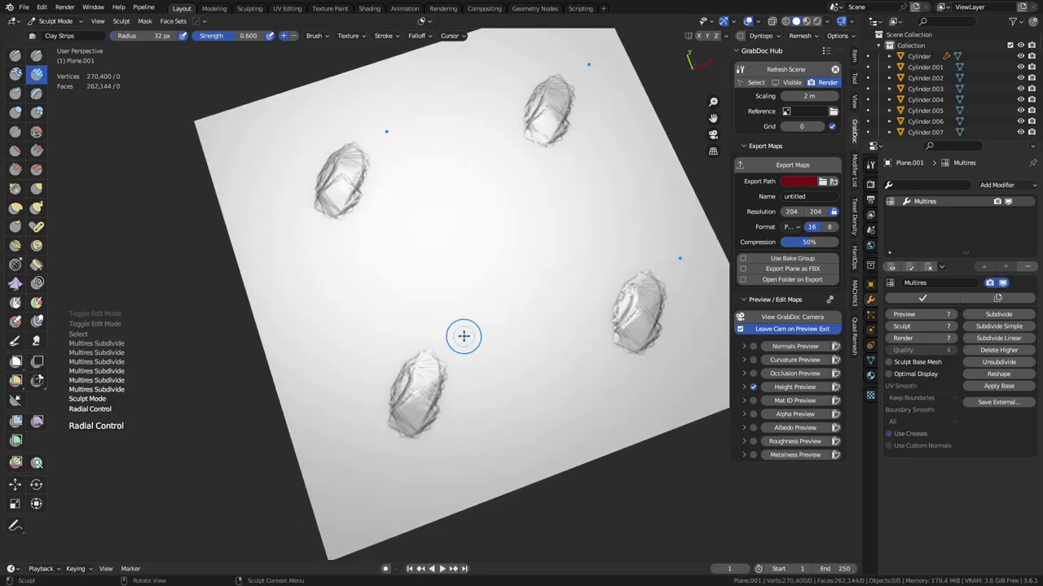
- Paint more overlapping Clay Strips strokes beside the first one to test how they tile across the plane
drag(400, 329, 406, 351)
mouse_move(420, 374)
middle_down()
mouse_move(414, 398)
mouse_move(427, 348)
middle_up()
middle_drag(428, 350, 441, 361)
mouse_move(440, 361)
mouse_down()
mouse_move(440, 326)
mouse_move(451, 325)
mouse_move(431, 342)
mouse_up()
mouse_move(494, 304)
mouse_down()
mouse_move(471, 328)
mouse_move(454, 303)
mouse_move(535, 260)
mouse_move(489, 276)
mouse_move(540, 246)
mouse_move(480, 277)
mouse_move(472, 297)
mouse_move(431, 322)
mouse_move(466, 270)
mouse_move(519, 255)
mouse_move(374, 327)
mouse_move(387, 348)
mouse_move(404, 350)
mouse_move(412, 326)
mouse_move(361, 280)
mouse_move(408, 315)
mouse_up()
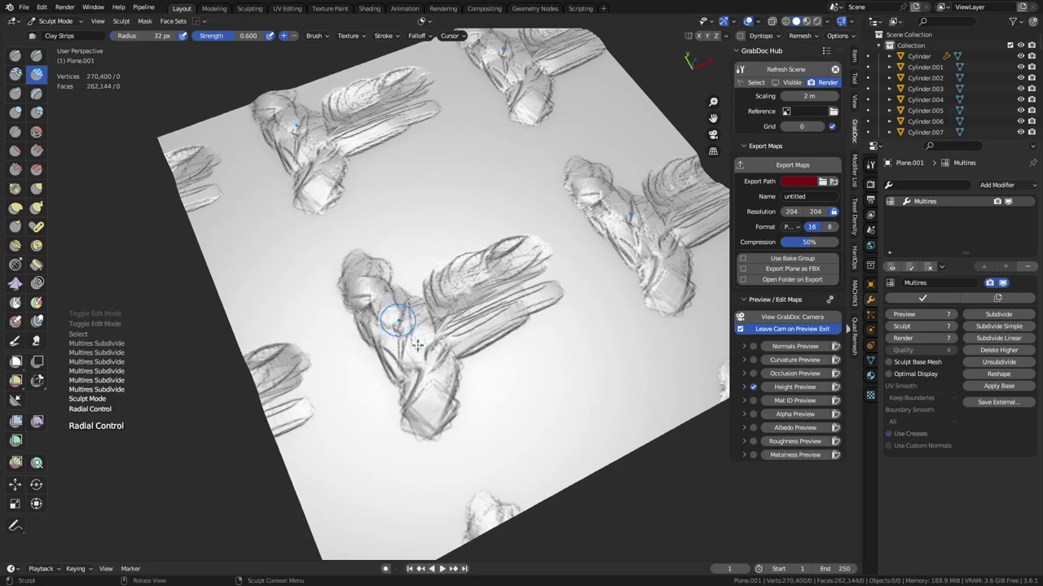
- Return to Object Mode and delete the sculpted test plane
key(ctrl+Tab)
click(497, 383)
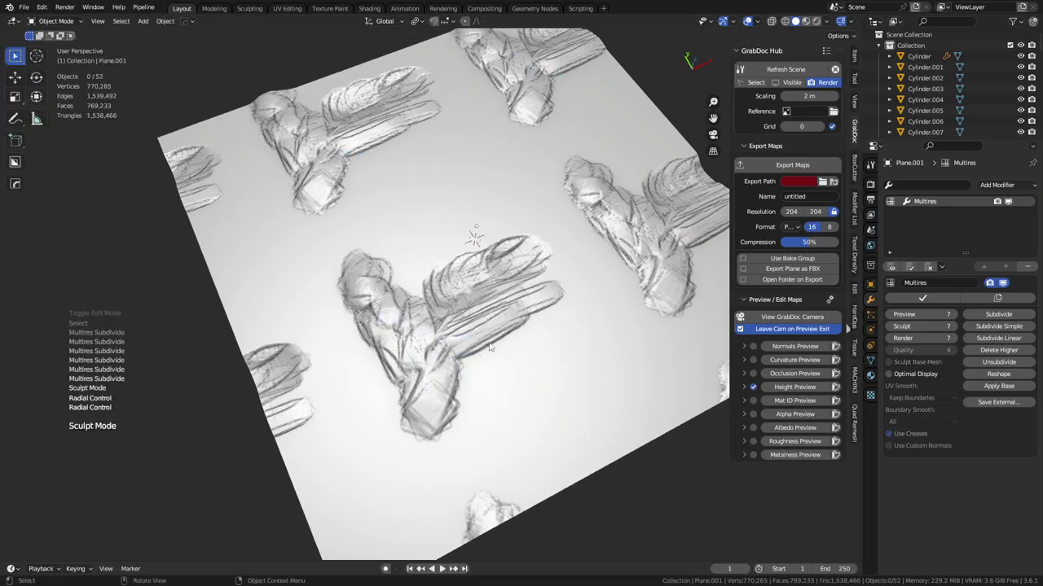
click(502, 390)
key(x)
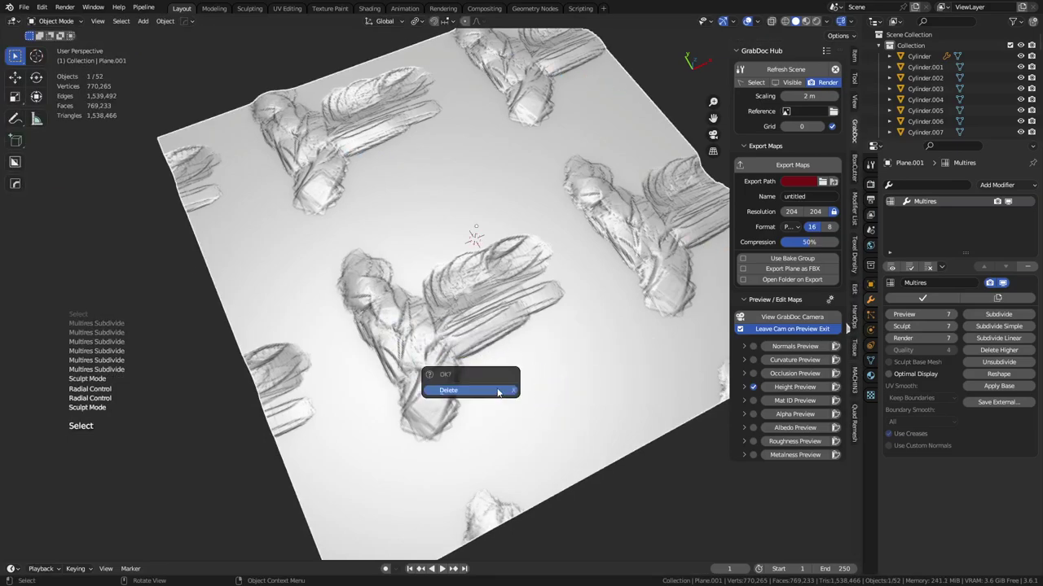
click(500, 391)
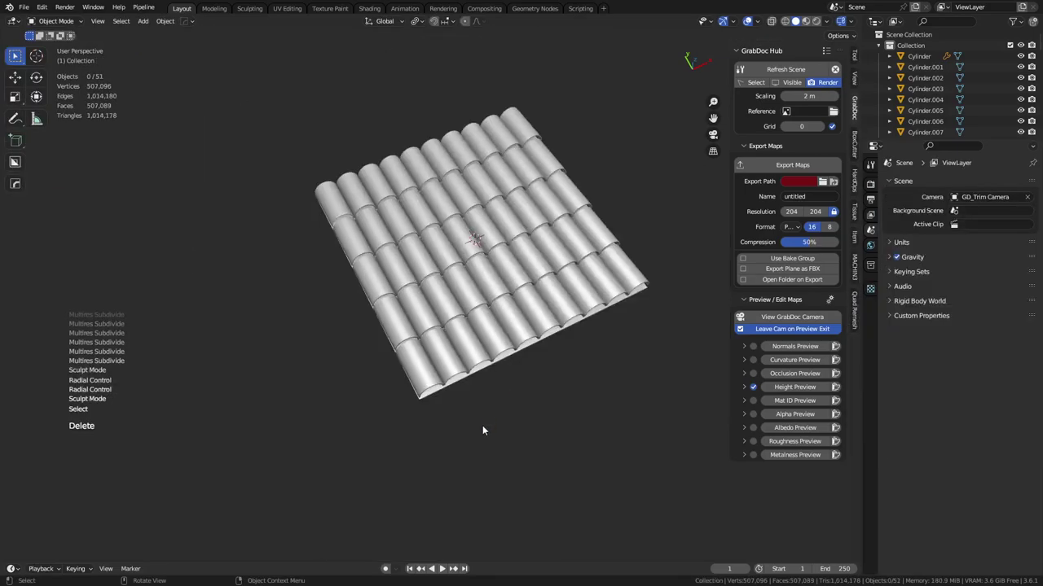
- Duplicate the five tiles of the outermost column on the negative X side and move the copies -0.2 m along X
middle_drag(427, 402, 455, 378)
click(455, 378)
shift+click(401, 335)
shift+click(316, 275)
shift+click(260, 228)
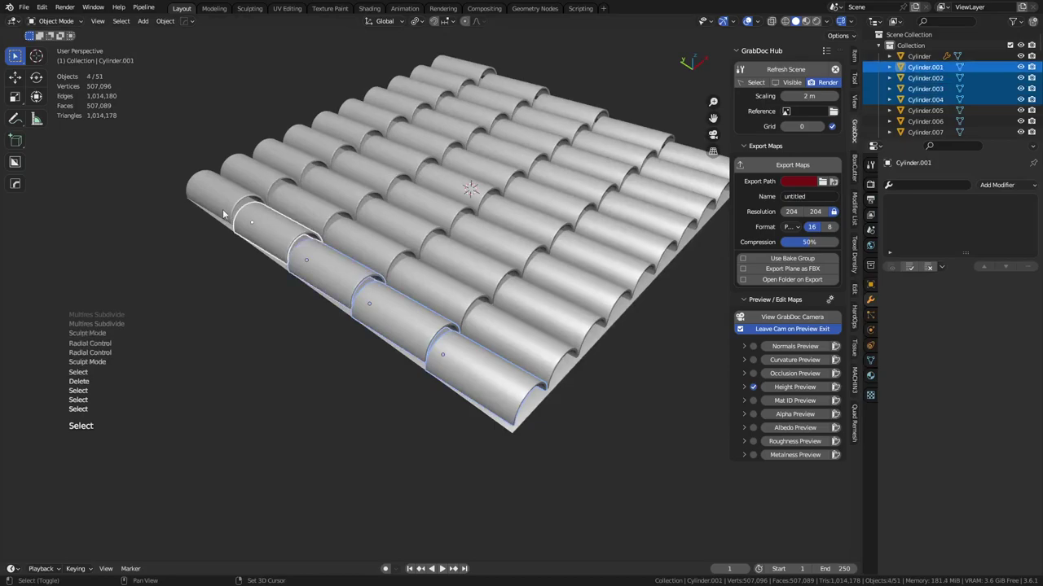
shift+click(213, 192)
key(shift+d)
key(x)
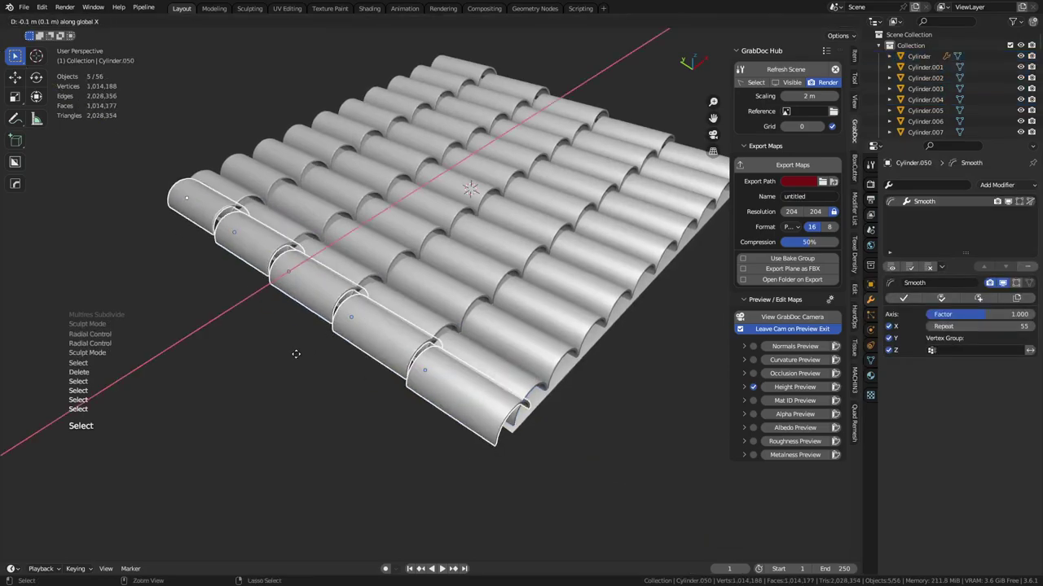
key(Escape)
key(KP_7)
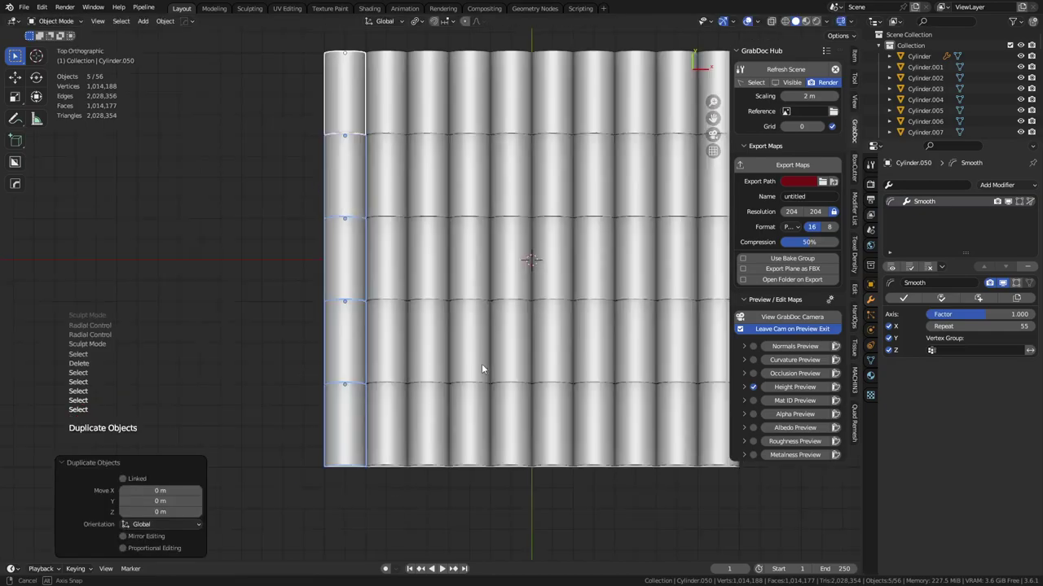
key(g)
key(x)
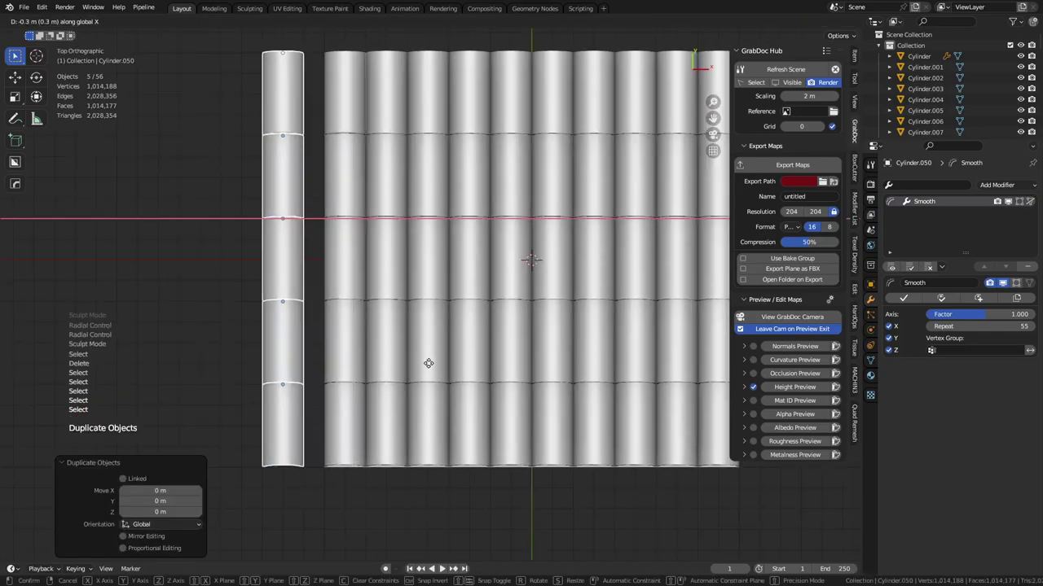
click(441, 363)
- Duplicate the five tiles of the outermost column on the positive X side along X to form an adjoining column
scroll(442, 364, down, 3)
shift+middle_drag(531, 363, 436, 372)
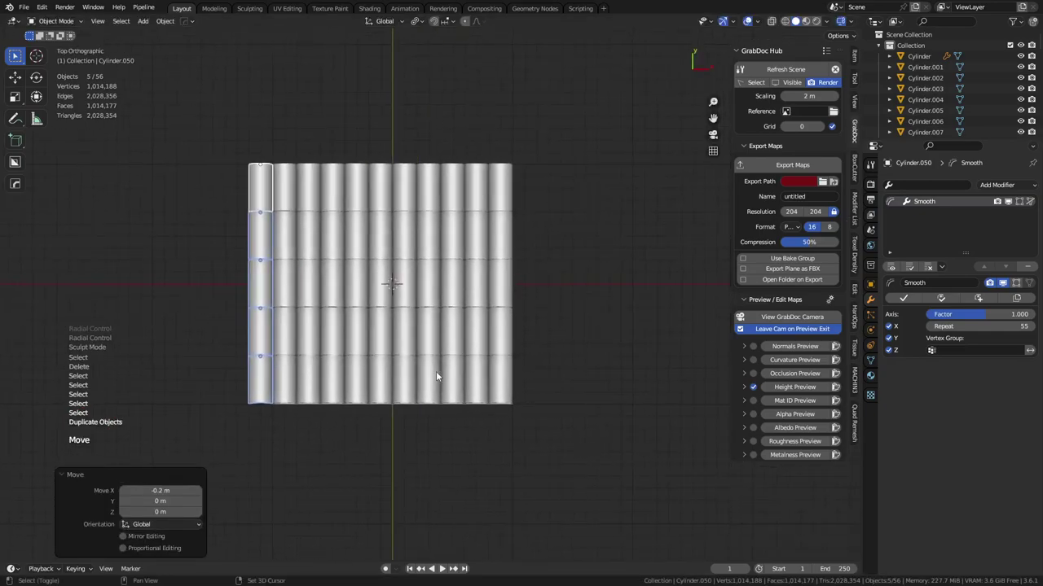
click(501, 374)
shift+click(502, 331)
shift+click(506, 278)
shift+click(502, 236)
shift+click(502, 187)
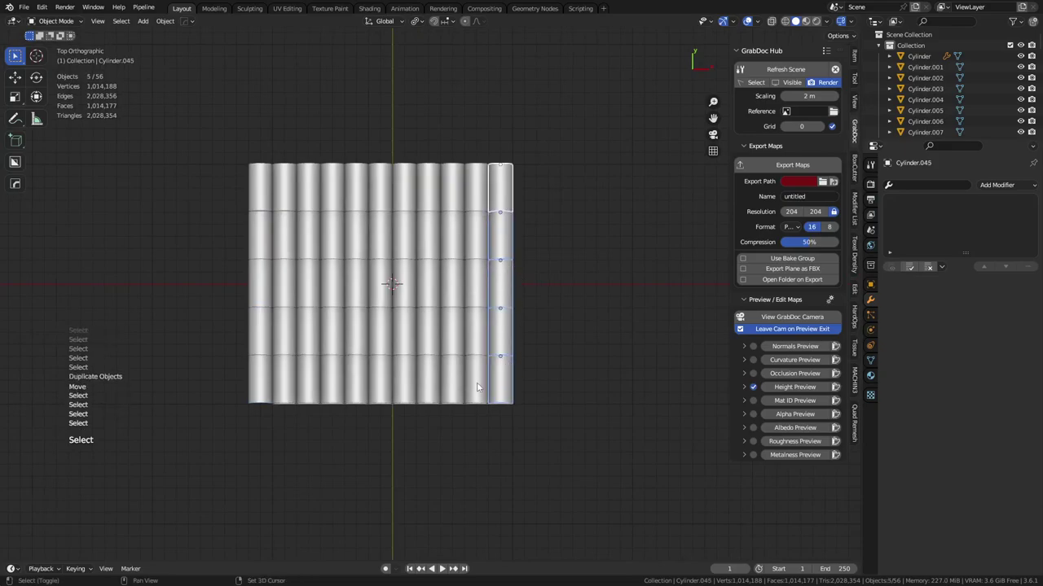
key(shift+d)
key(x)
click(495, 377)
- Select the twelve tiles of the end row on the positive Y side and duplicate them outward along Y as a new row
middle_drag(359, 377, 342, 309)
click(281, 281)
shift+click(308, 267)
shift+click(344, 263)
shift+click(365, 254)
shift+click(391, 236)
shift+click(412, 226)
click(267, 304)
middle_drag(268, 304, 387, 288)
key(c)
drag(427, 103, 405, 185)
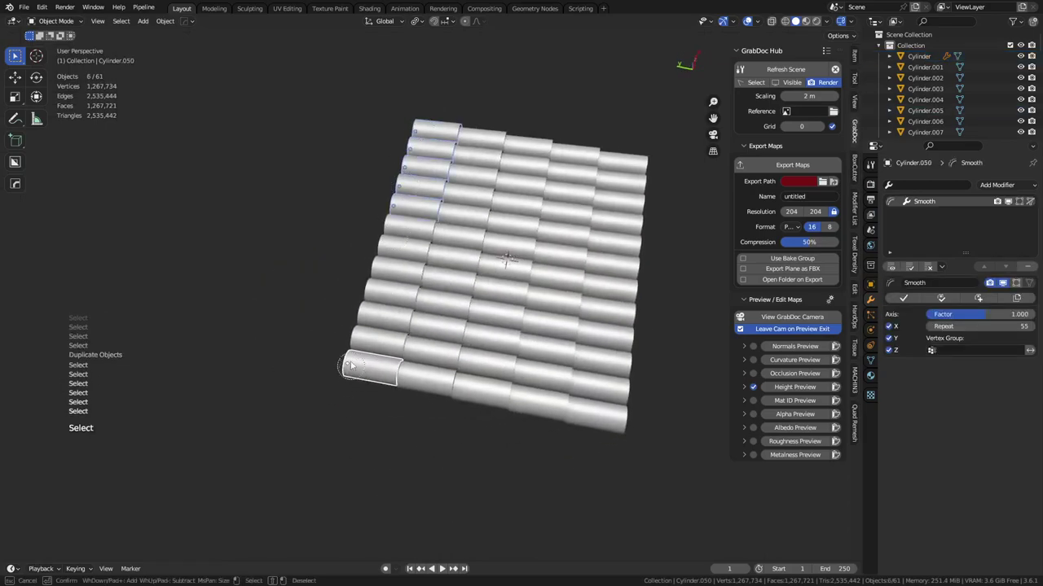
drag(352, 371, 386, 213)
key(Escape)
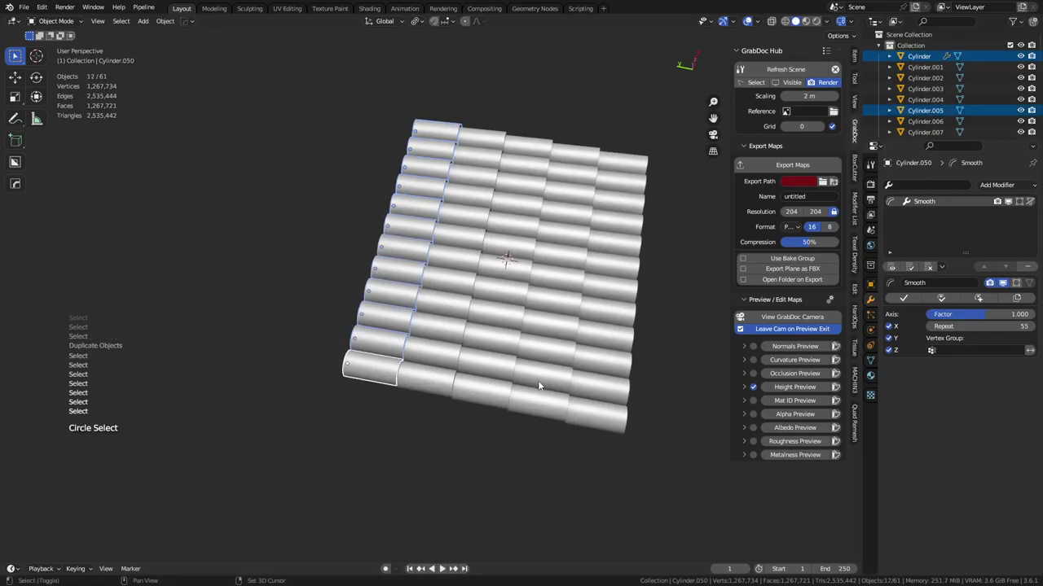
key(shift+d)
key(x)
key(y)
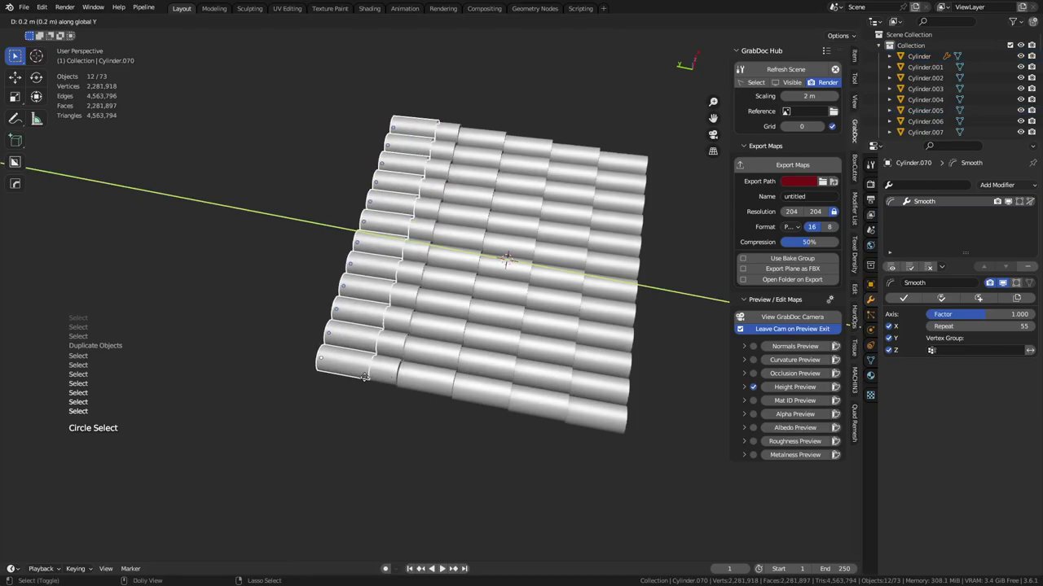
click(129, 370)
- Duplicate the twelve tiles of the opposite end row and place the copies -0.4 m along Y, leaving the GrabDoc plane out of the selection
middle_drag(584, 399, 573, 442)
drag(572, 442, 521, 96)
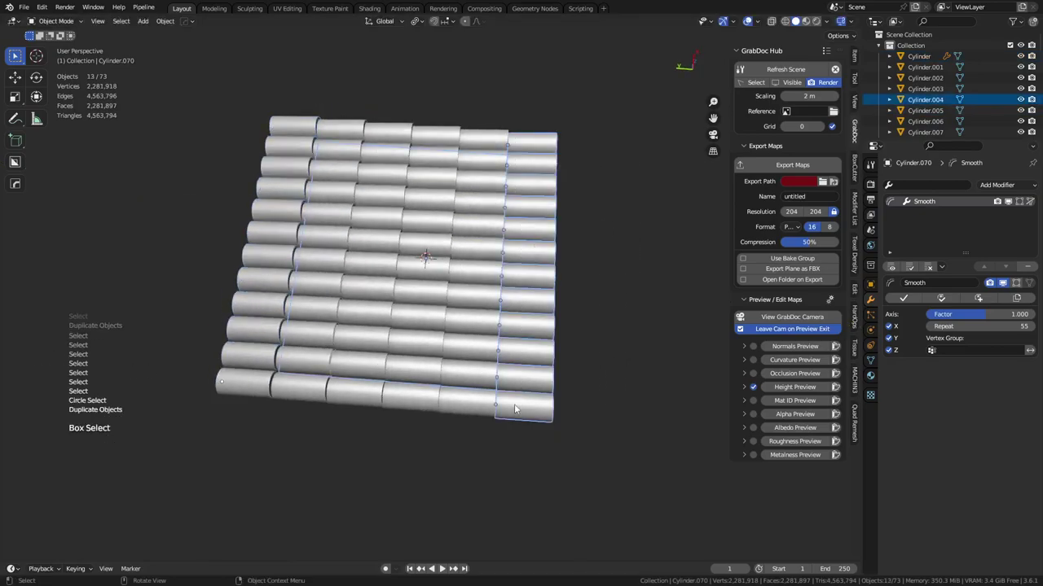
key(shift+d)
key(x)
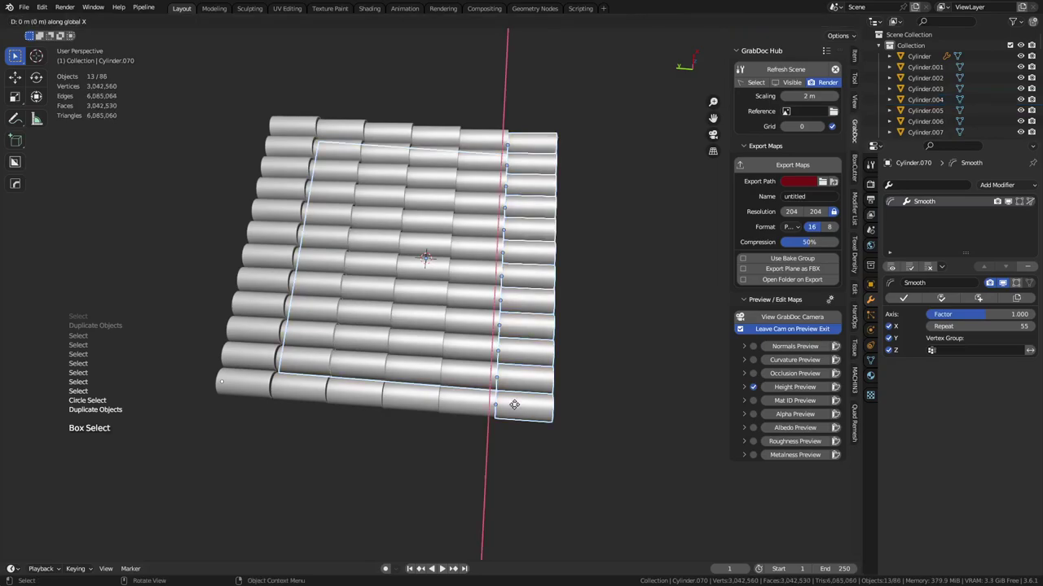
key(Escape)
shift+middle_drag(506, 420, 485, 425)
key(c)
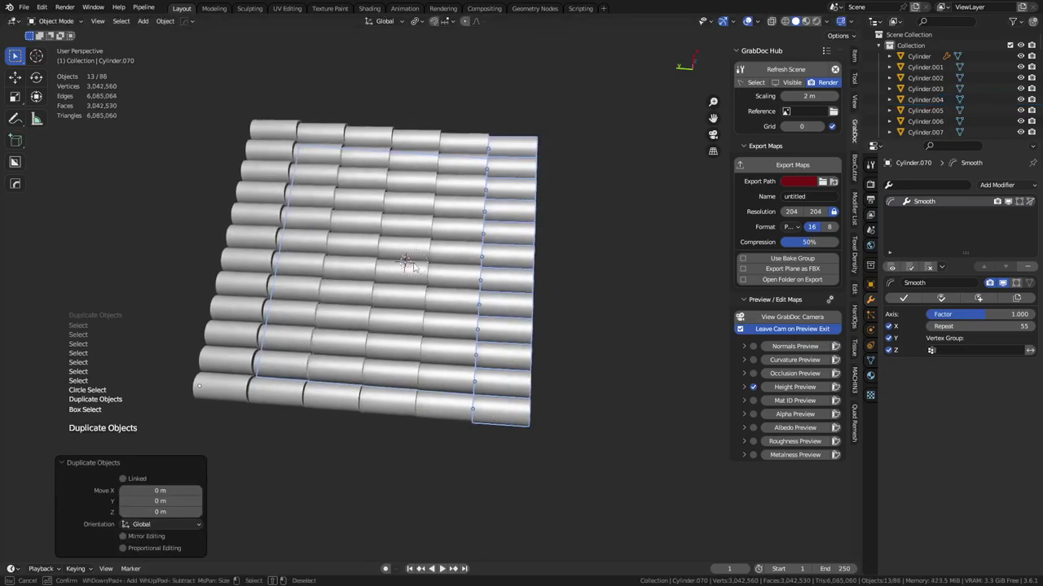
middle_click(408, 269)
right_click(405, 271)
key(shift+d)
key(y)
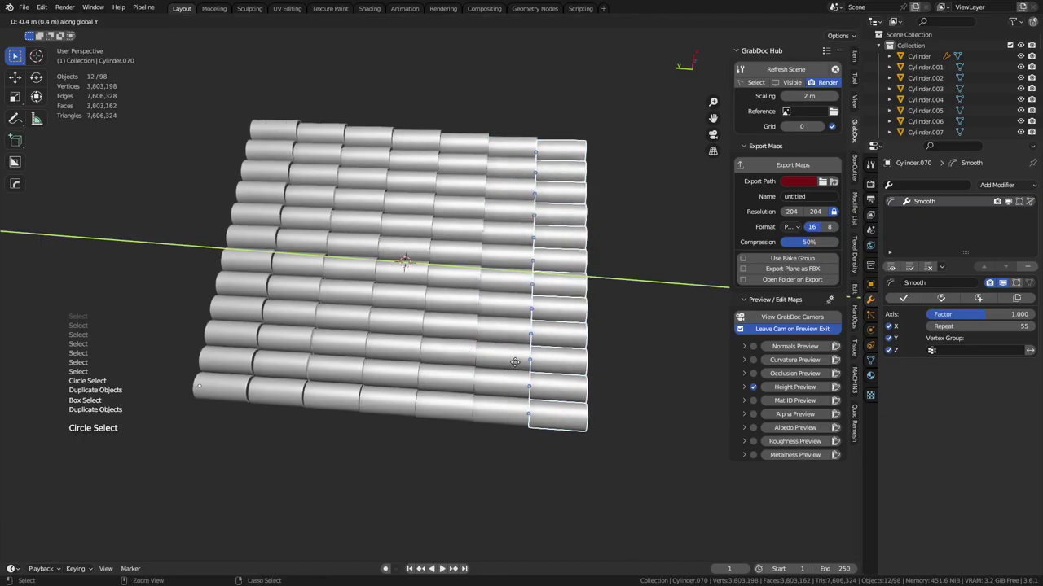
click(521, 365)
- Apply Shade Smooth to all the tiles, then clear the selection
key(ctrl+Tab)
click(525, 474)
middle_drag(530, 476, 464, 368)
scroll(434, 375, up, 2)
scroll(464, 372, down, 2)
click(481, 365)
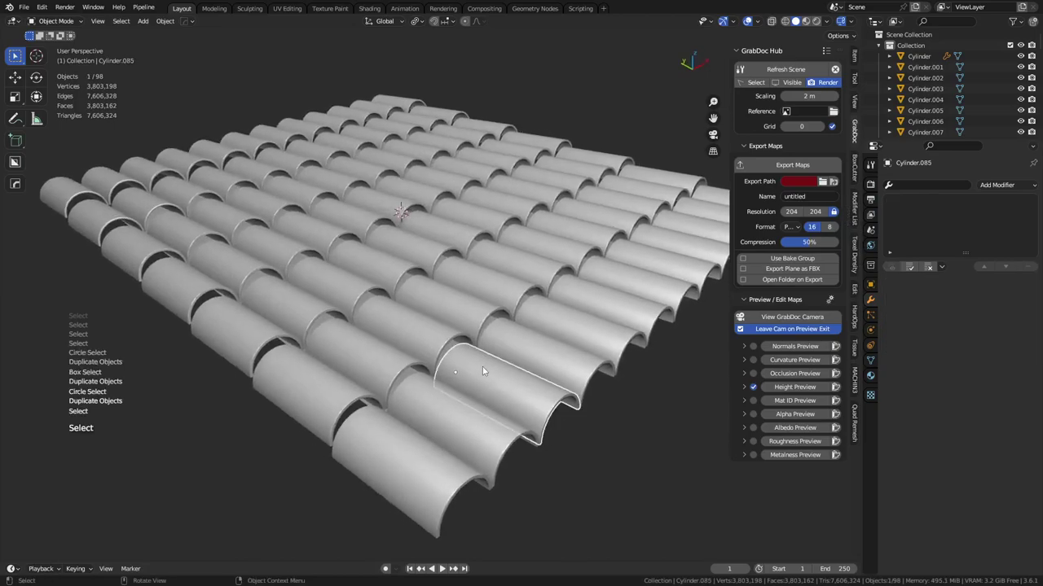
key(a)
right_click(482, 370)
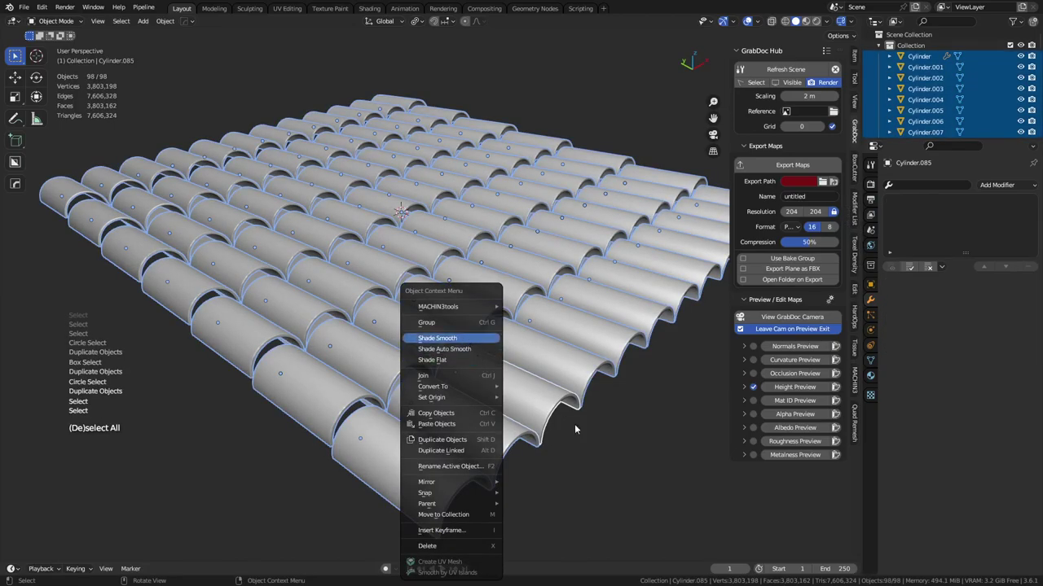
key(Return)
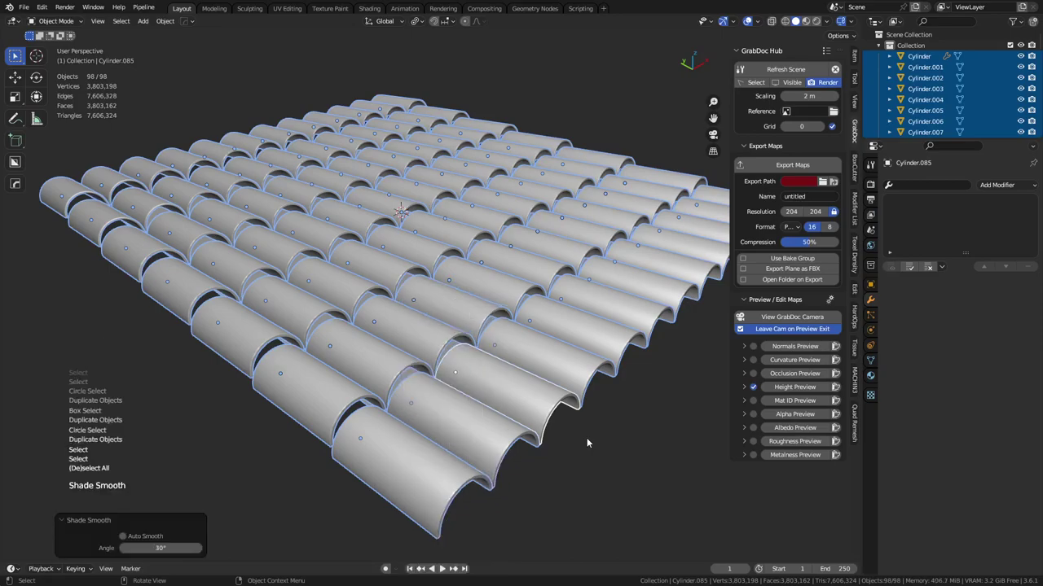
click(529, 502)
- Save the scene to the Desktop as TileSet_High_Models.blend
middle_drag(529, 501, 438, 394)
key(ctrl+s)
click(437, 447)
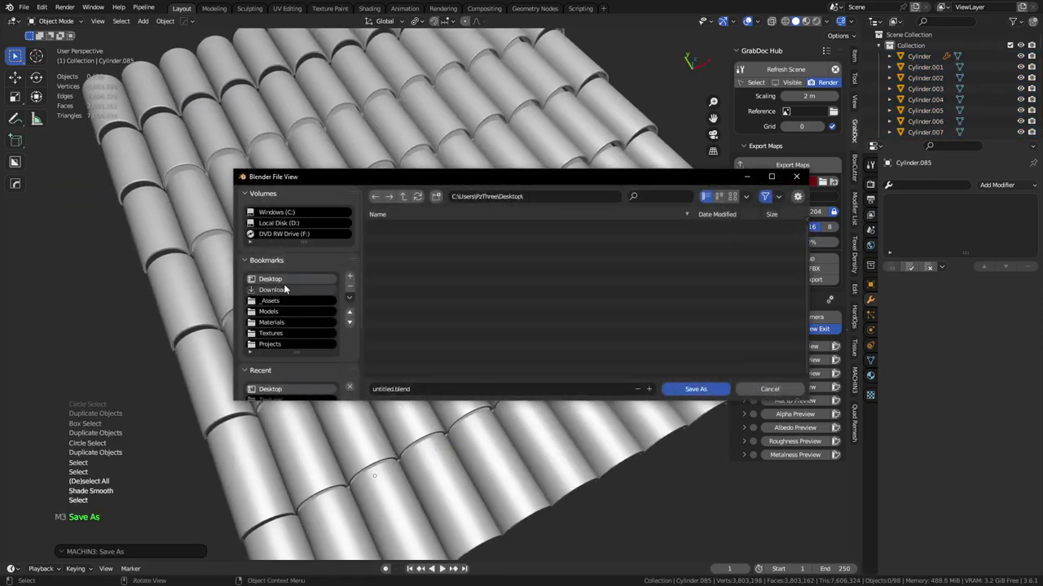
click(448, 389)
text(TileSet_High_)
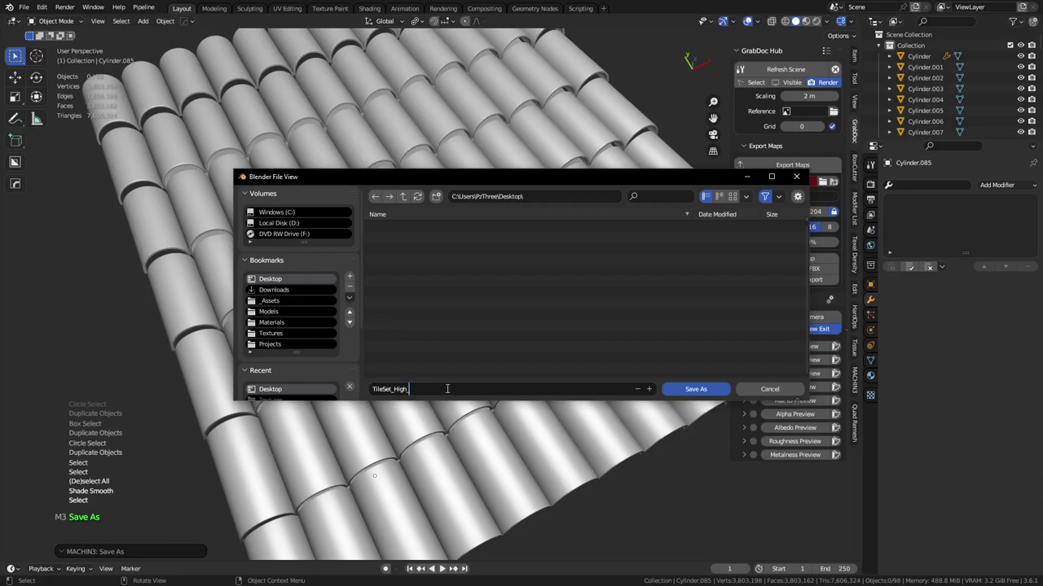
text(Models)
key(Return)
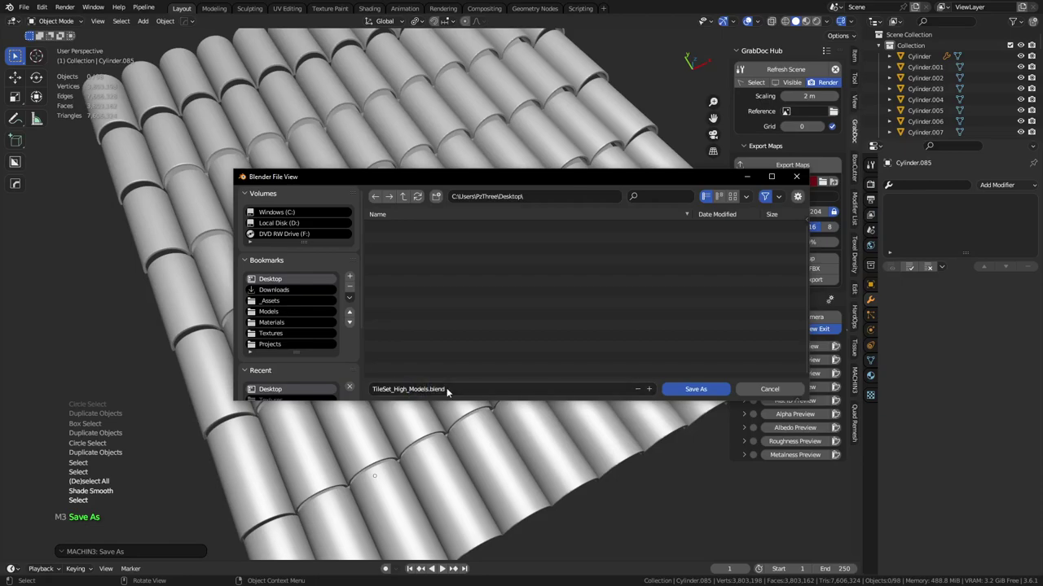
- Delete the leftover Plane and Plane.001 objects from the scene, keeping only the roof tiles
scroll(433, 423, down, 3)
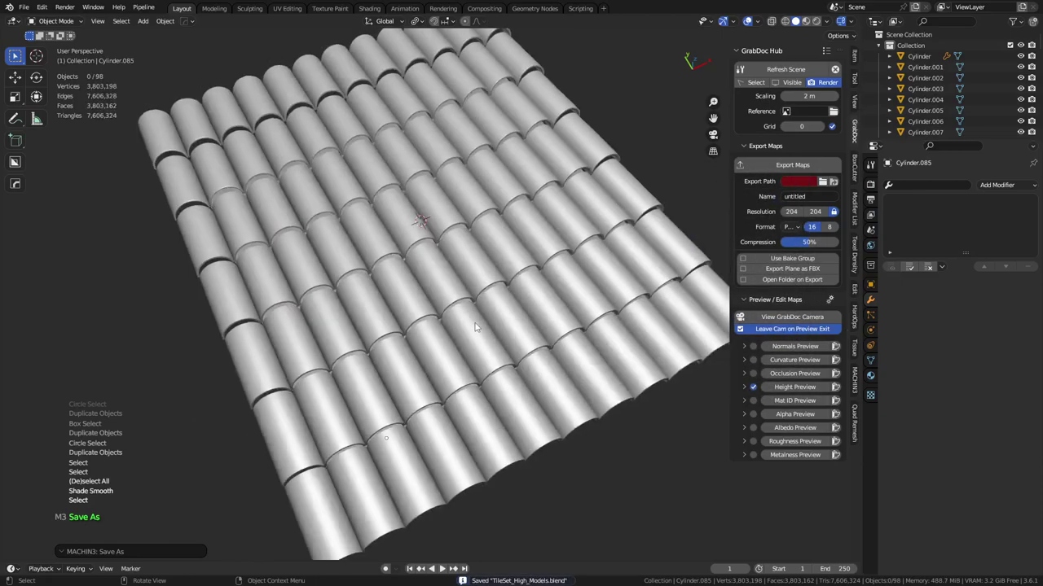
middle_drag(484, 298, 506, 312)
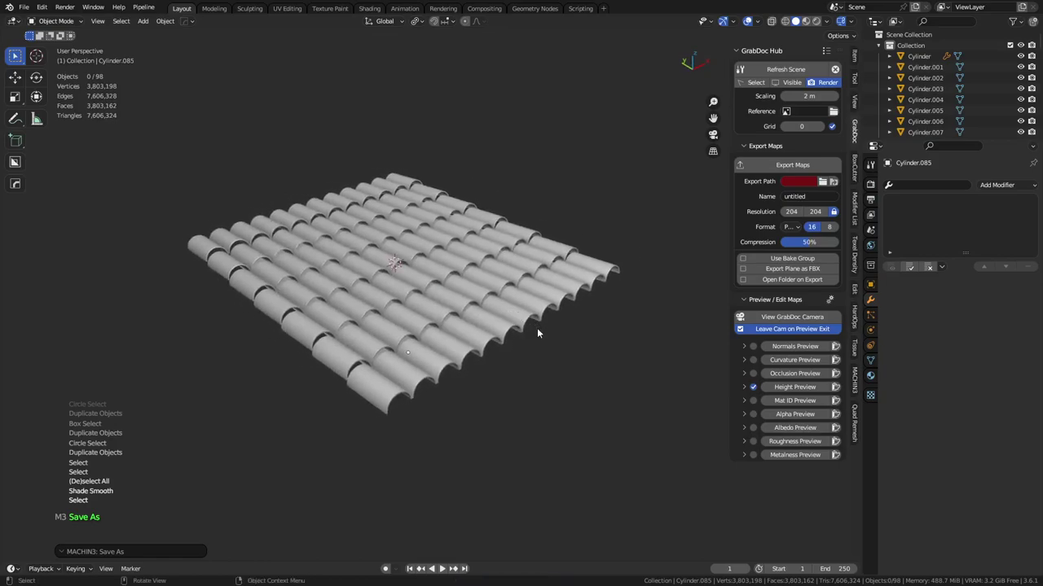
middle_drag(509, 351, 489, 342)
scroll(943, 122, down, 10)
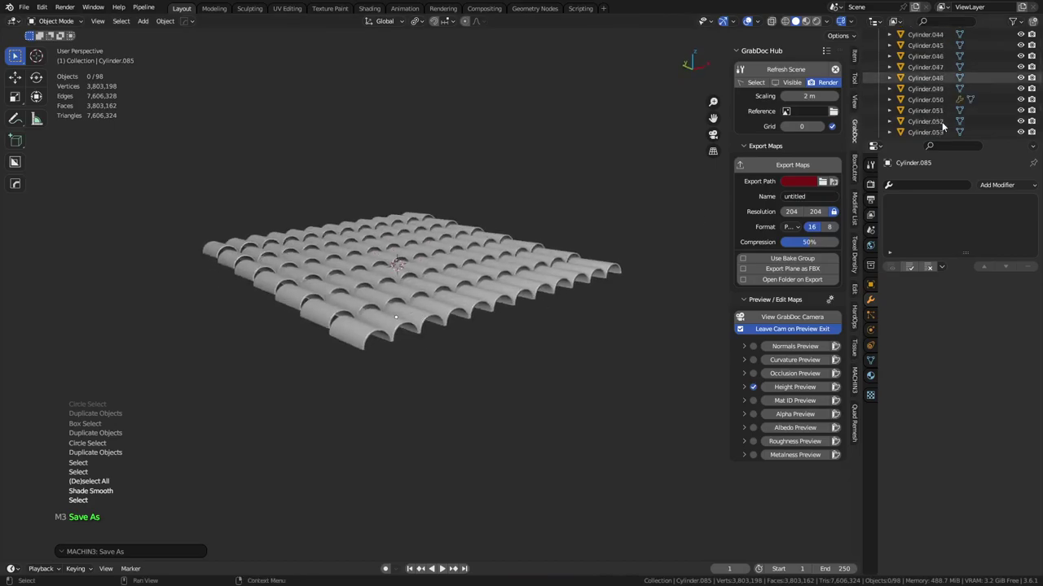
scroll(943, 122, down, 5)
click(917, 94)
scroll(896, 106, down, 1)
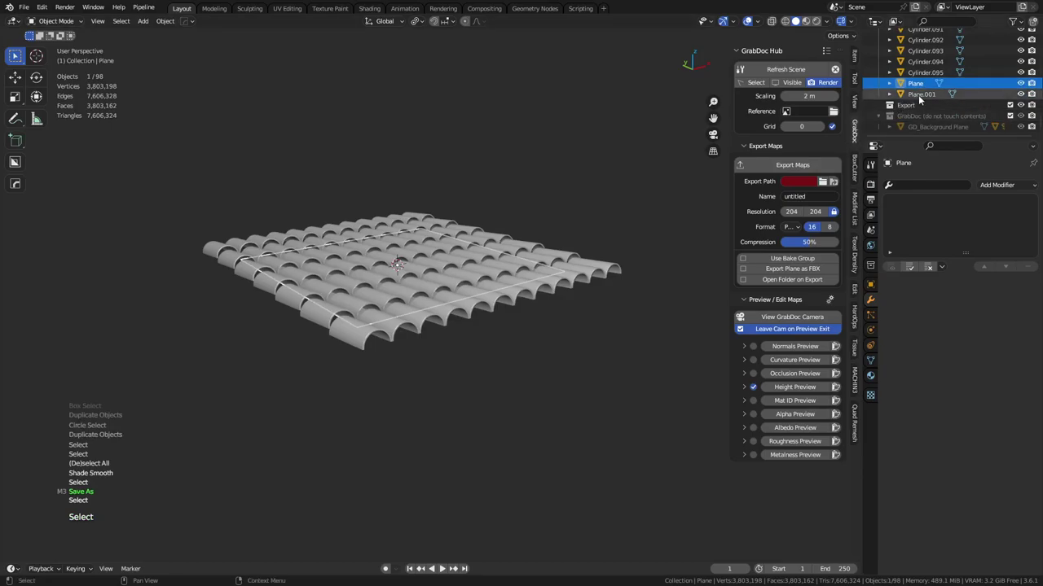
key(Delete)
click(916, 94)
key(Delete)
- Select all the roof tiles and export them as an FBX file named RoofTiles_High on the Desktop
middle_drag(525, 315, 492, 327)
key(a)
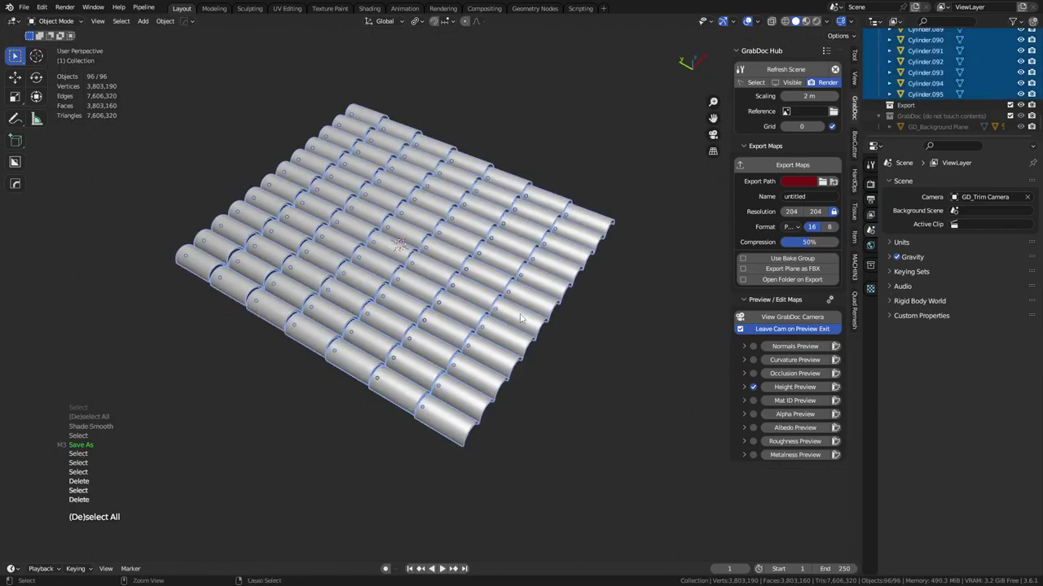
key(ctrl+s)
click(558, 221)
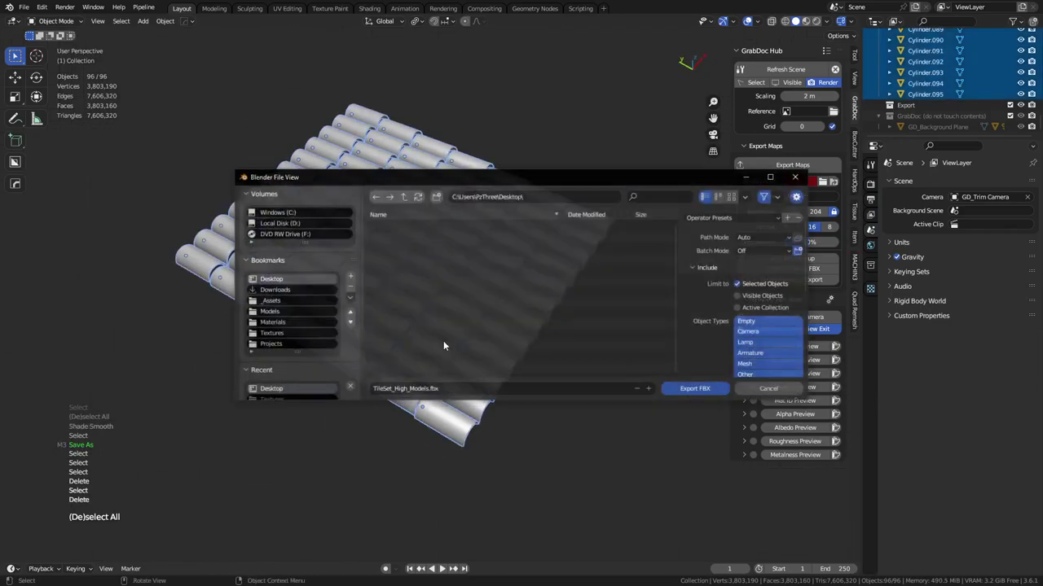
click(440, 389)
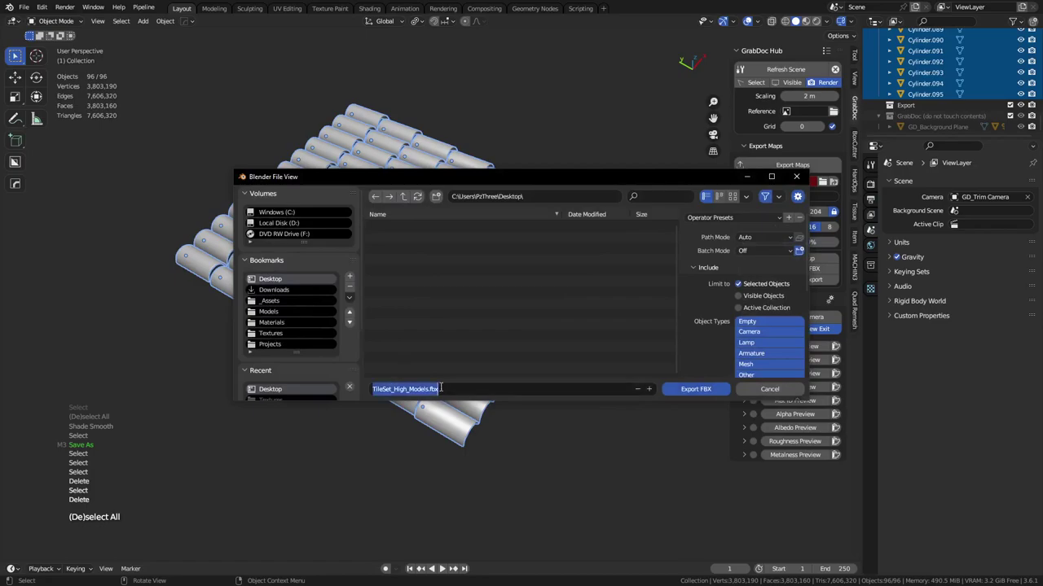
text(M)
text(RoofTile)
text(s_High)
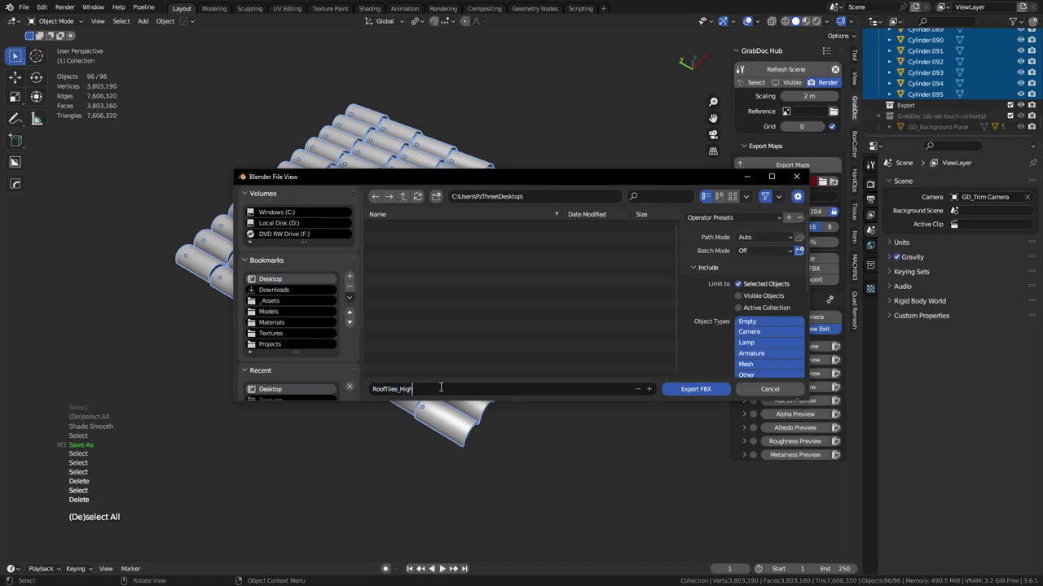
key(Return)
click(696, 390)
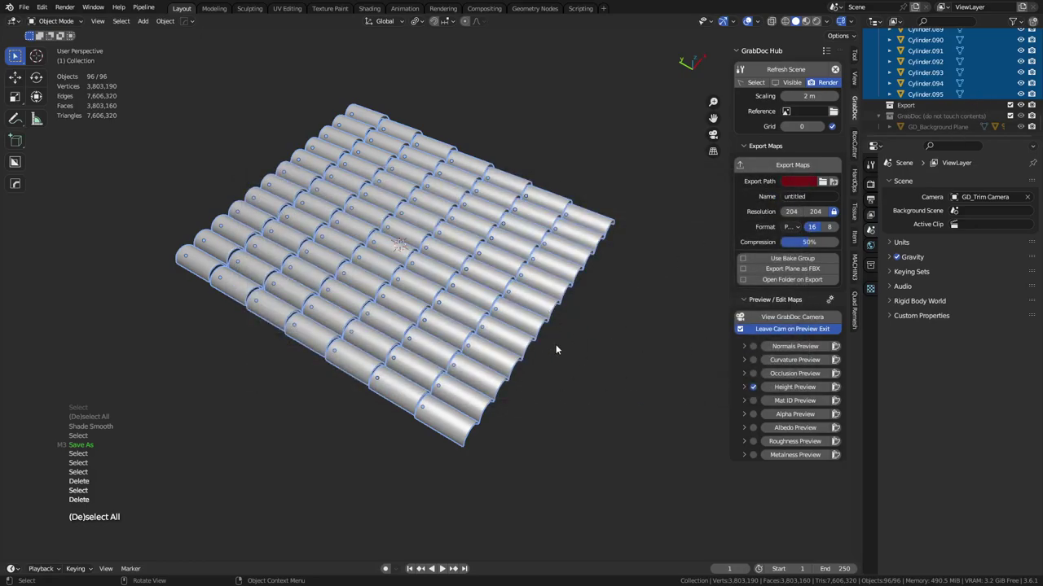
- Hide all the roof tiles in the viewport
click(597, 365)
scroll(597, 366, up, 4)
scroll(600, 373, down, 3)
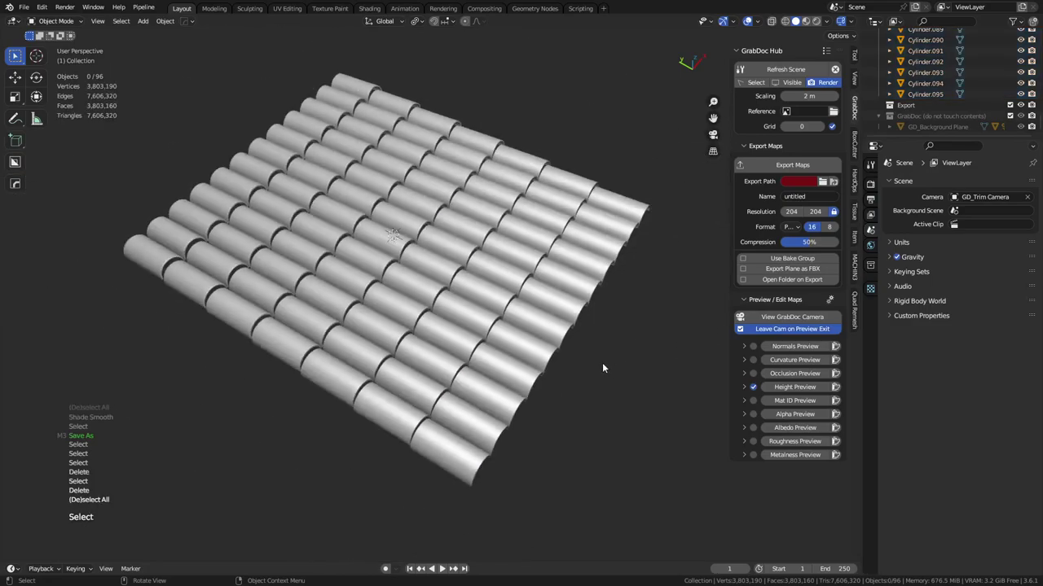
middle_drag(609, 366, 617, 315)
scroll(941, 71, up, 4)
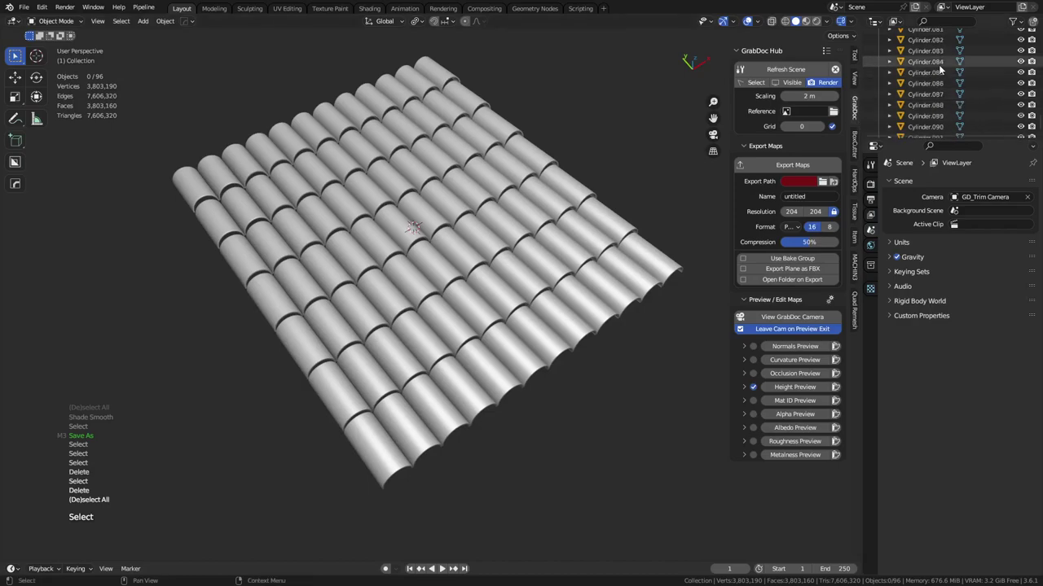
middle_drag(528, 390, 561, 372)
key(a)
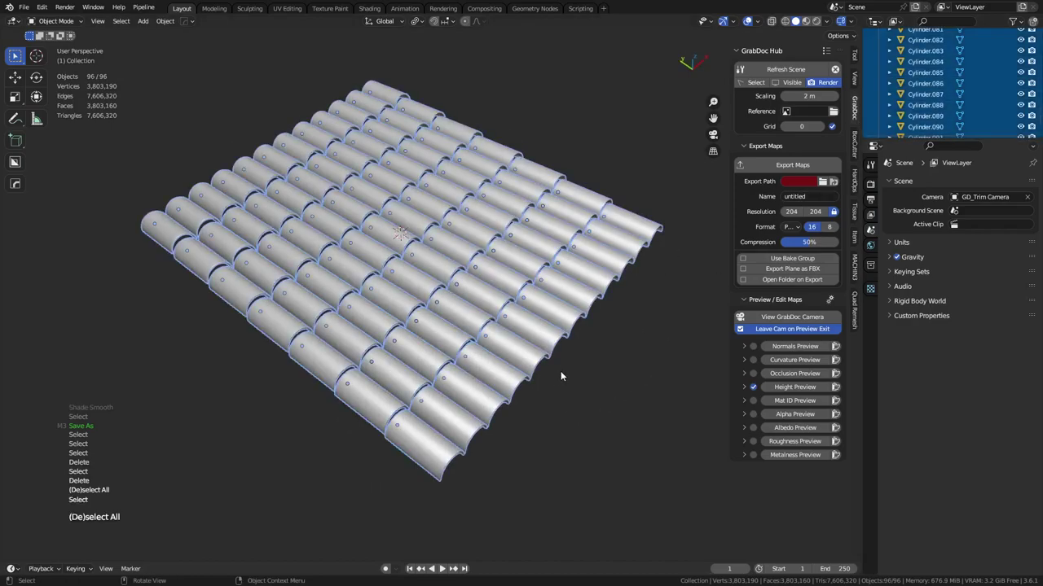
key(h)
- Add a mesh plane at the origin and show its UV layout in the UV Editing workspace
key(shift+a)
mouse_move(559, 358)
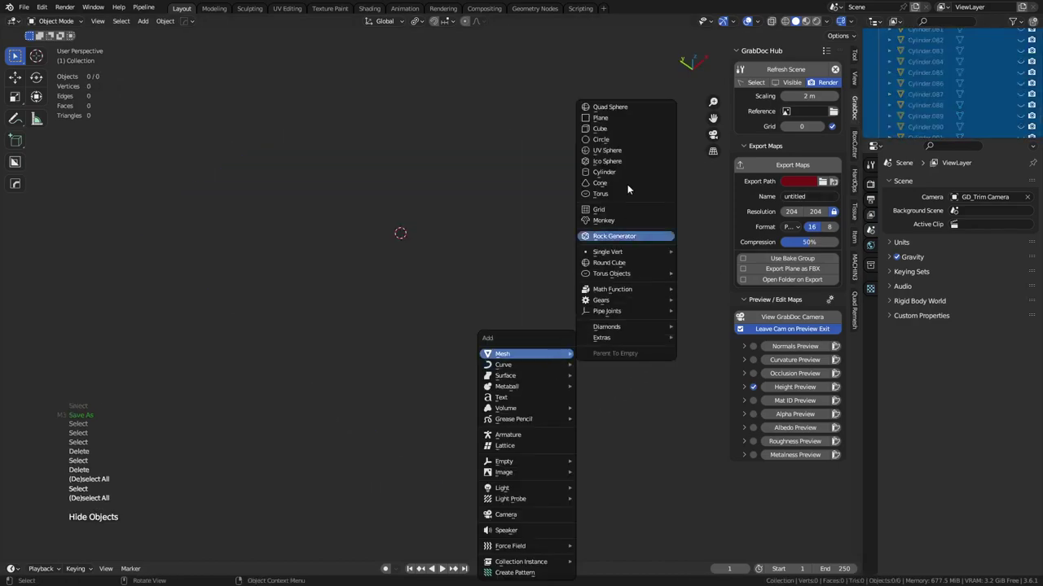
click(614, 118)
key(ctrl+Tab)
click(484, 302)
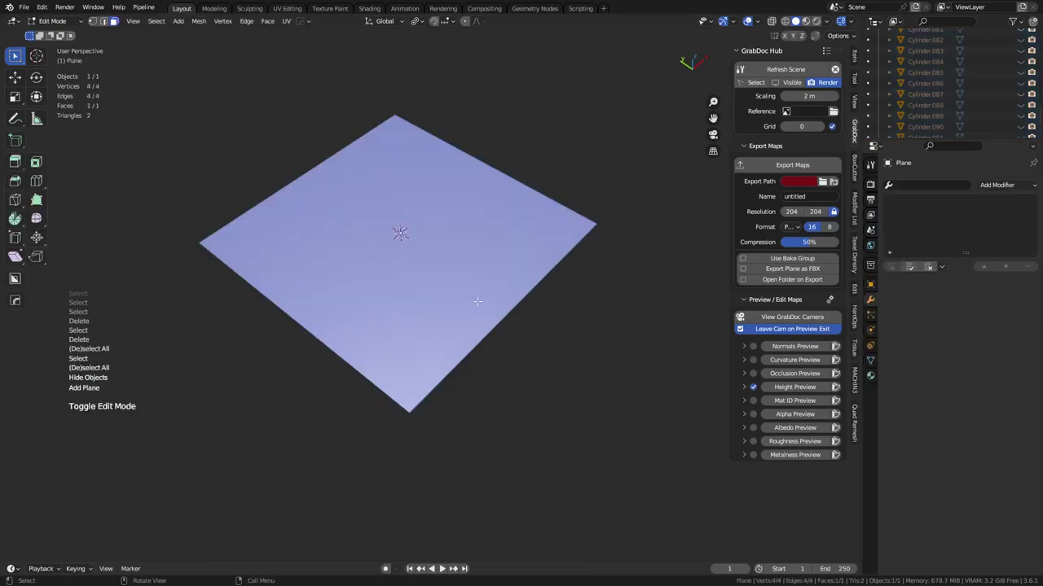
shift+middle_drag(484, 303, 529, 337)
key(ctrl+Tab)
click(418, 340)
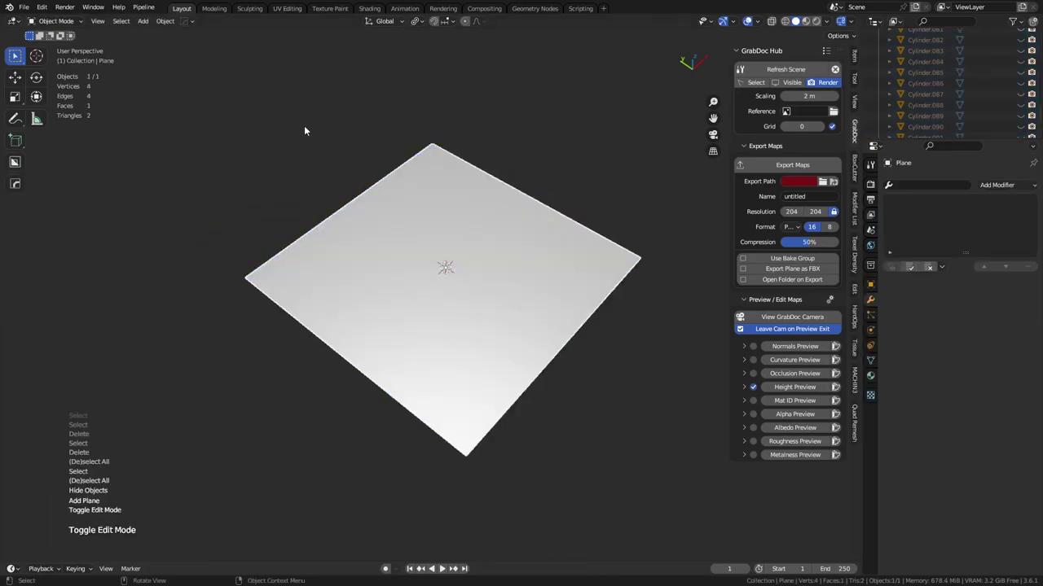
click(287, 8)
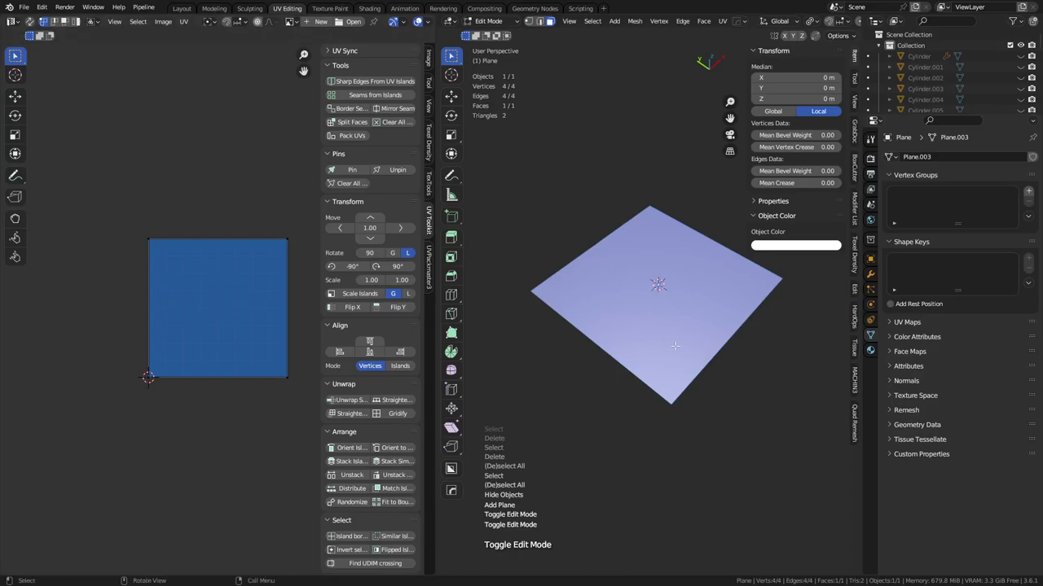
- Export the selected plane to the Desktop as Plane.fbx
key(ctrl+s)
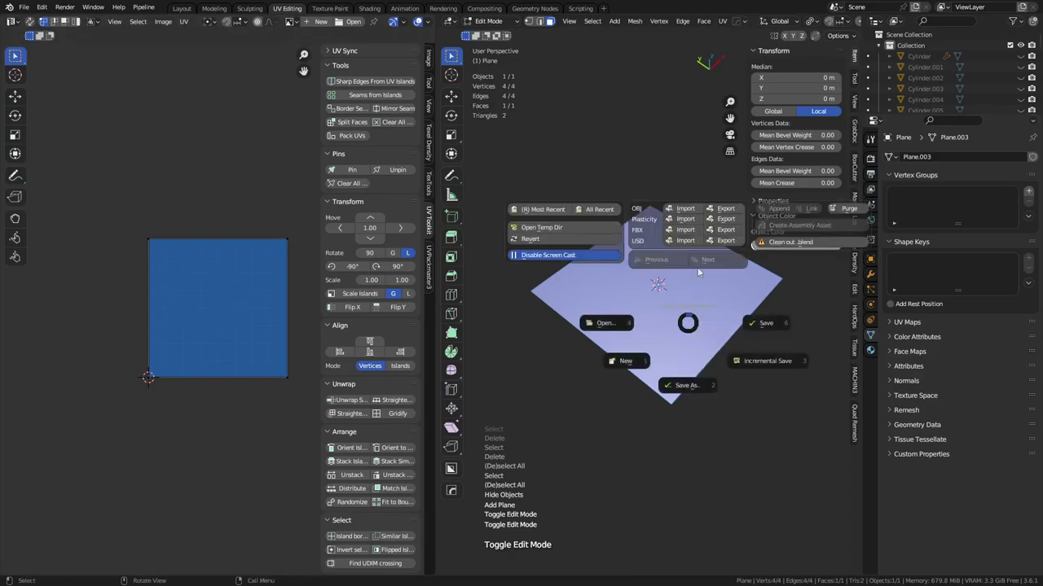
click(725, 231)
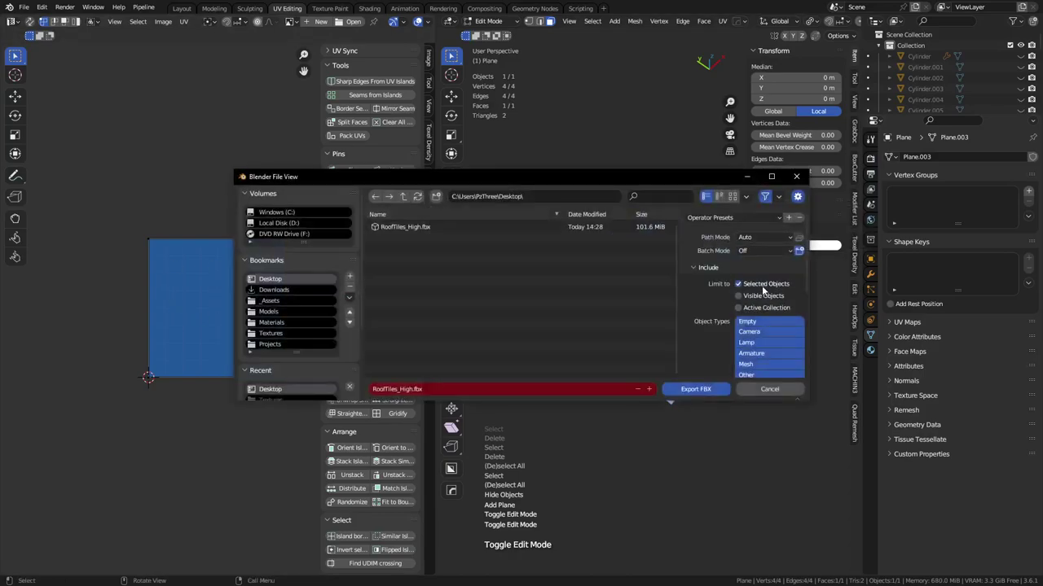
click(414, 389)
text(Plane)
key(Return)
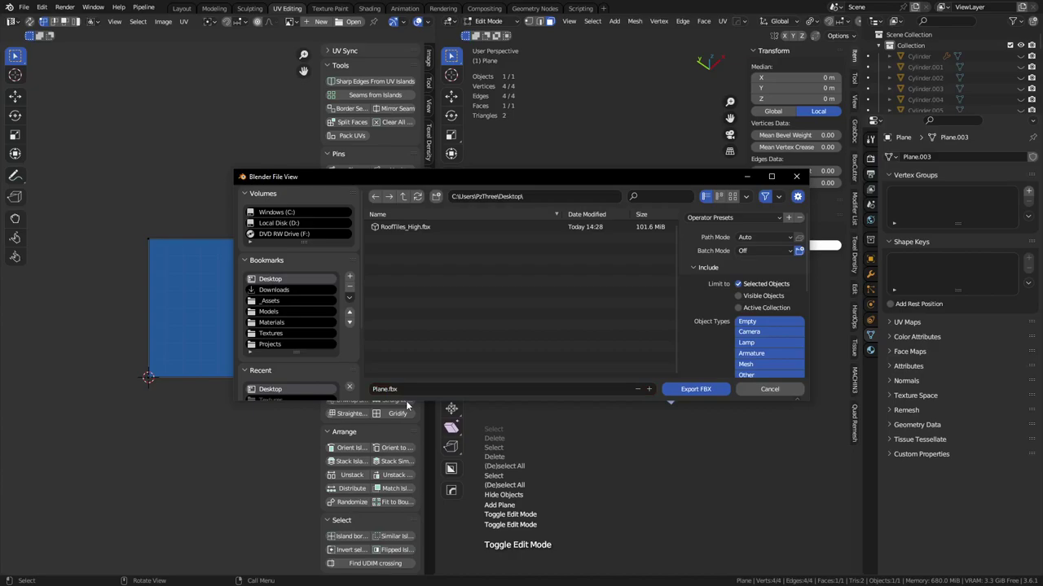
click(693, 389)
- Subdivide the whole plane four times with one cut each, then return to Object Mode
key(ctrl+Tab)
click(718, 356)
right_click(700, 304)
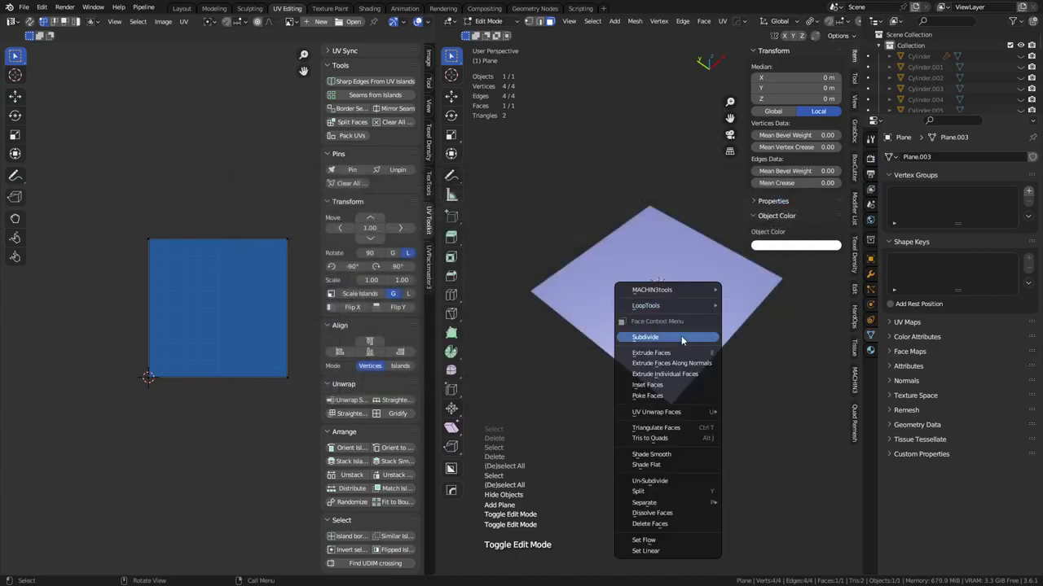
click(681, 336)
key(shift+r)
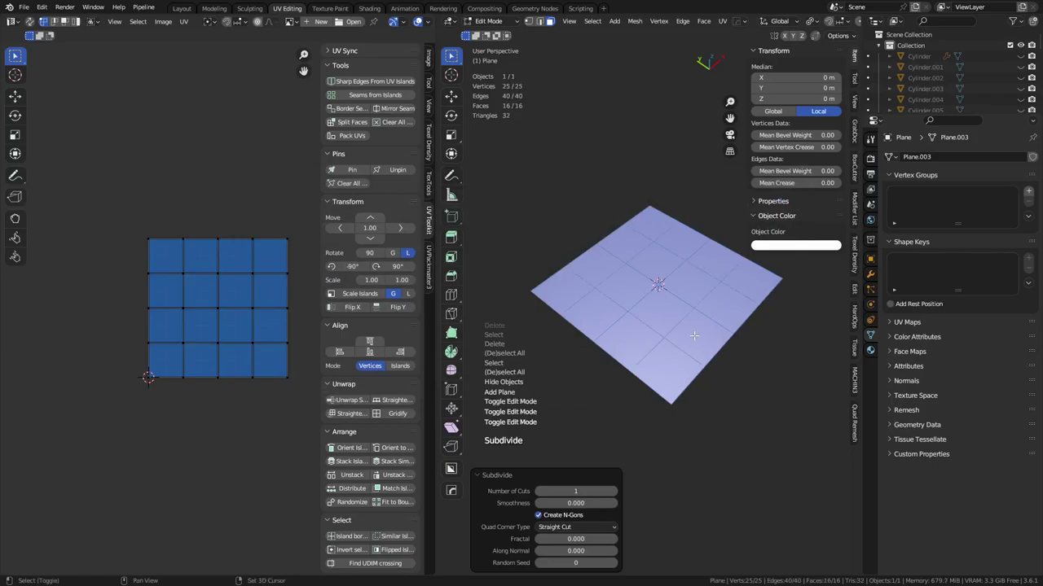
right_click(697, 320)
key(shift+r)
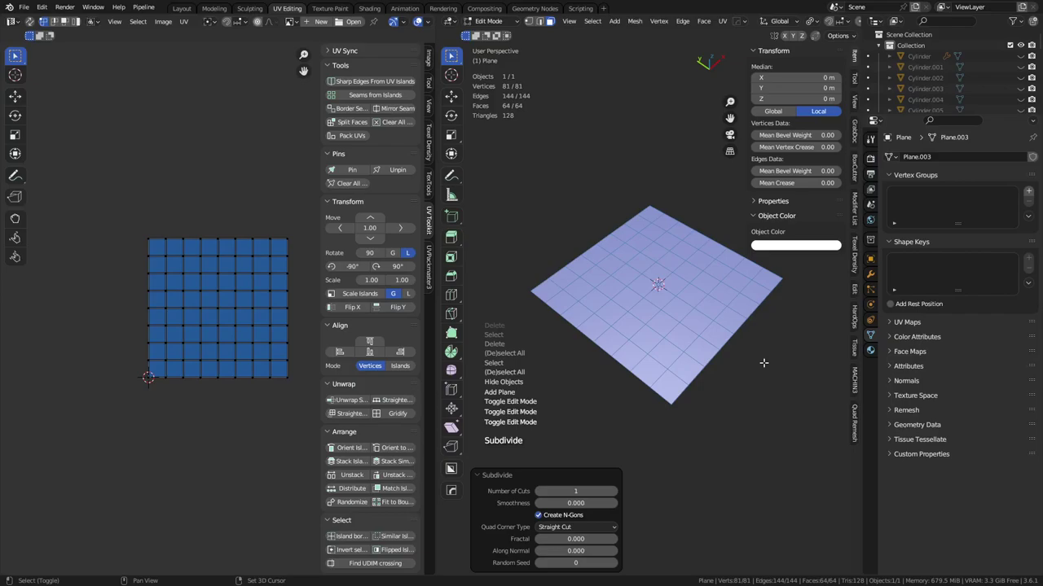
key(shift+r)
key(ctrl+Tab)
click(659, 324)
- Export the subdivided plane to the Desktop as an FBX file named Plane_Subdivided
key(ctrl+s)
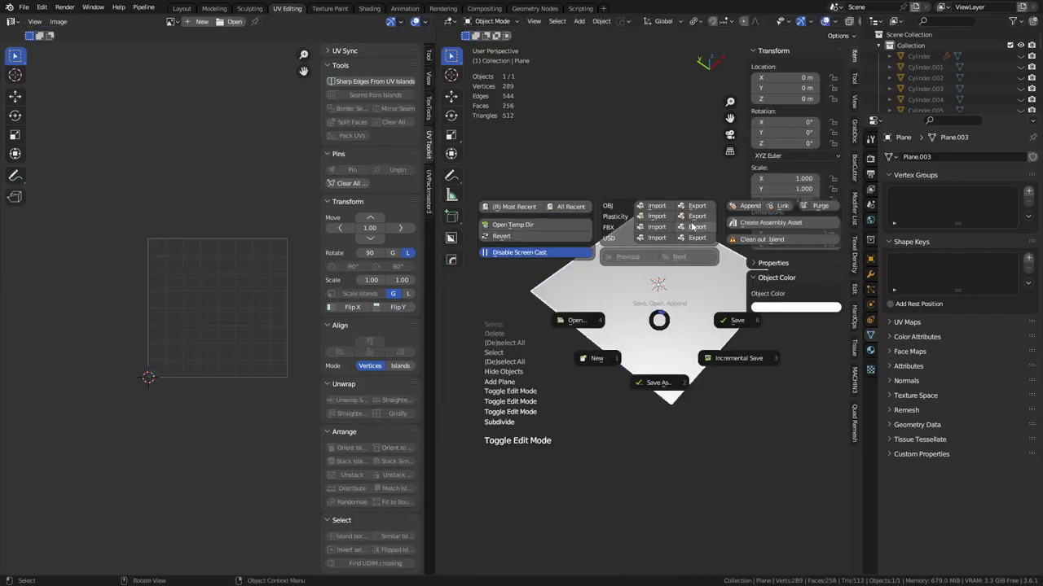
click(692, 231)
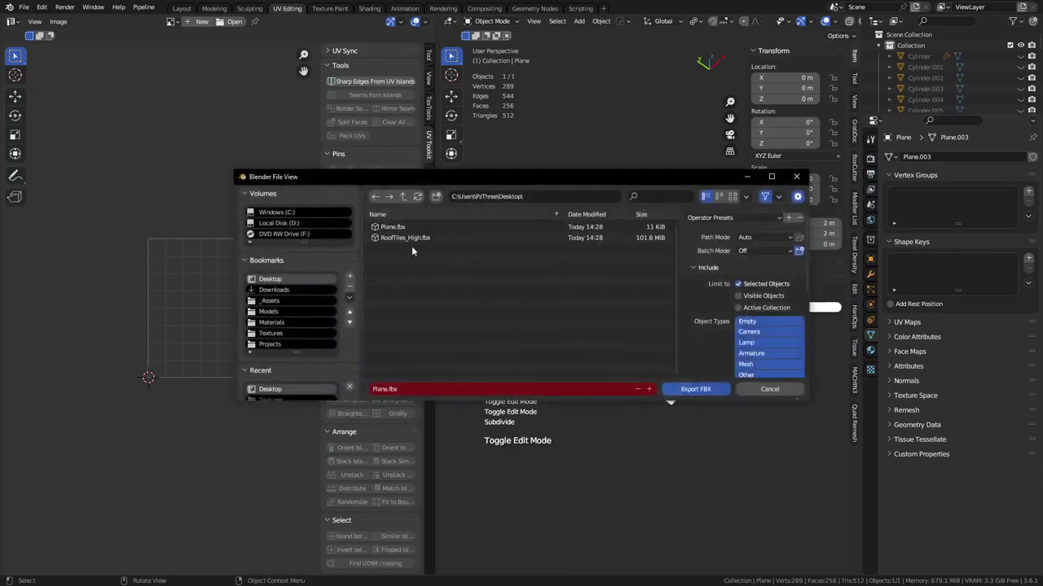
click(388, 389)
text(_Subdivided)
key(Return)
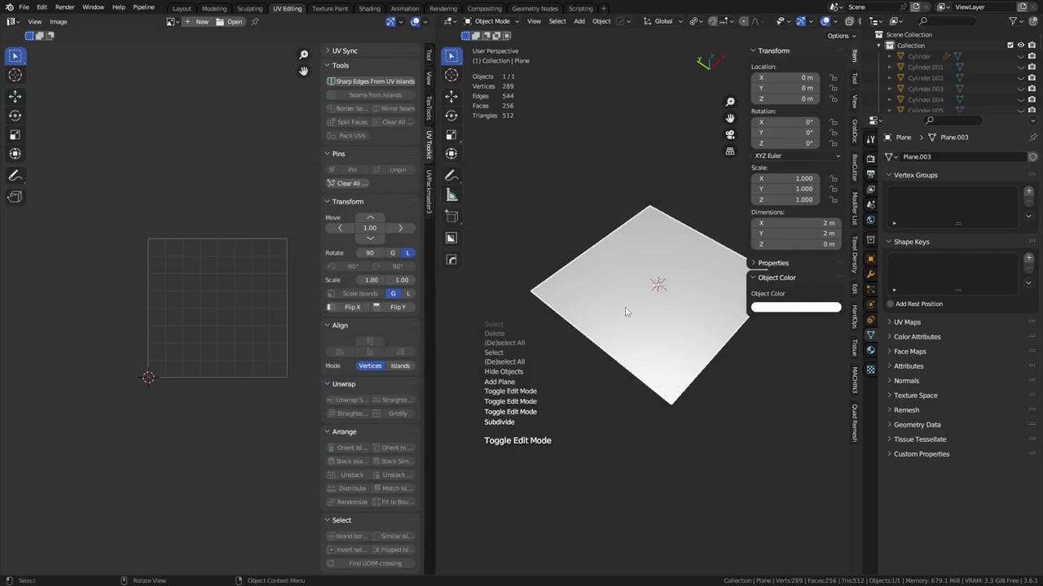
click(658, 333)
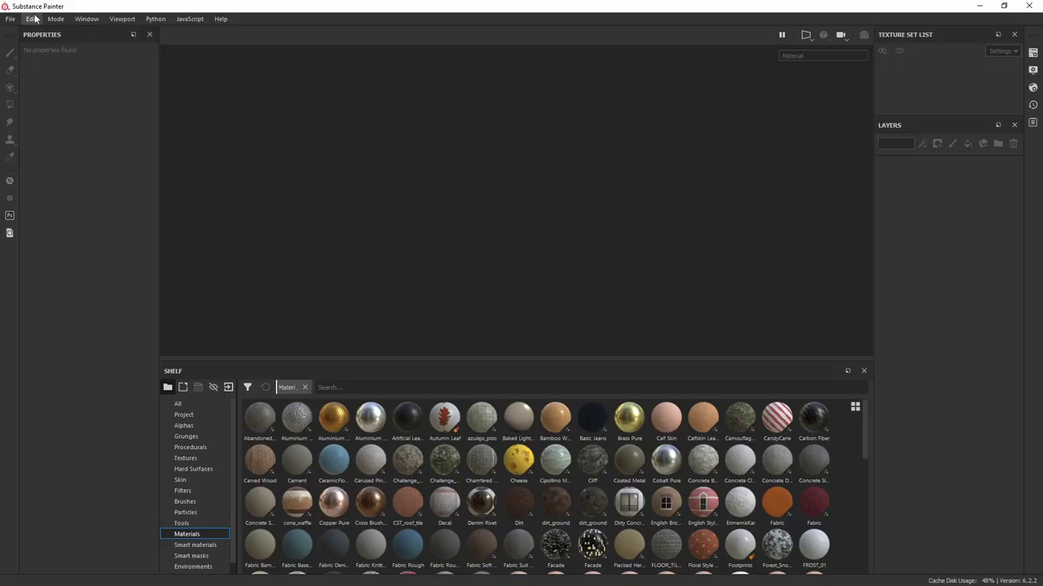
- In Substance Painter, create a new project from Plane.fbx with a document resolution of 1024
click(9, 18)
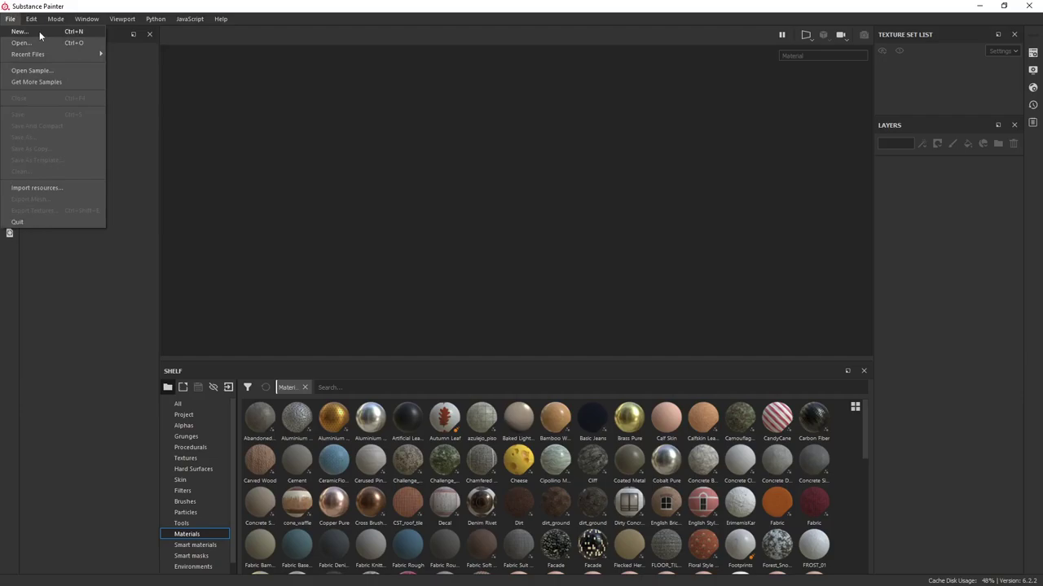
click(40, 32)
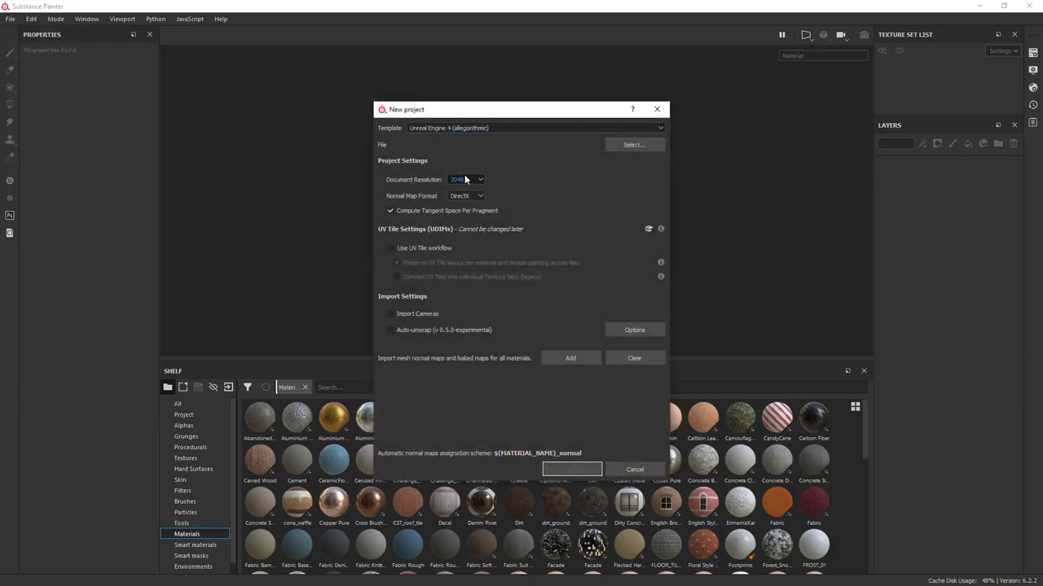
click(467, 181)
click(466, 222)
click(634, 144)
double_click(500, 210)
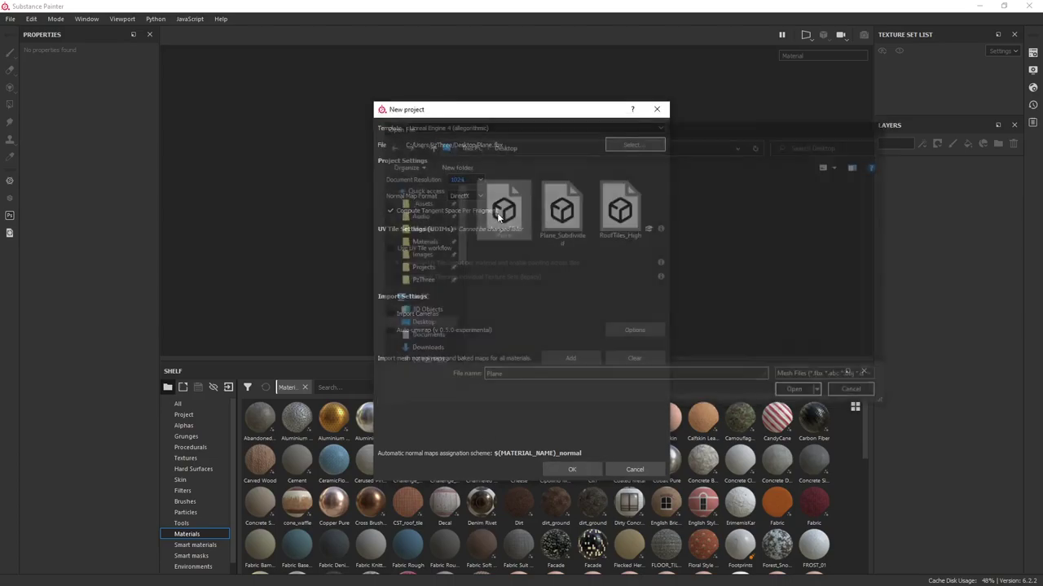
click(572, 469)
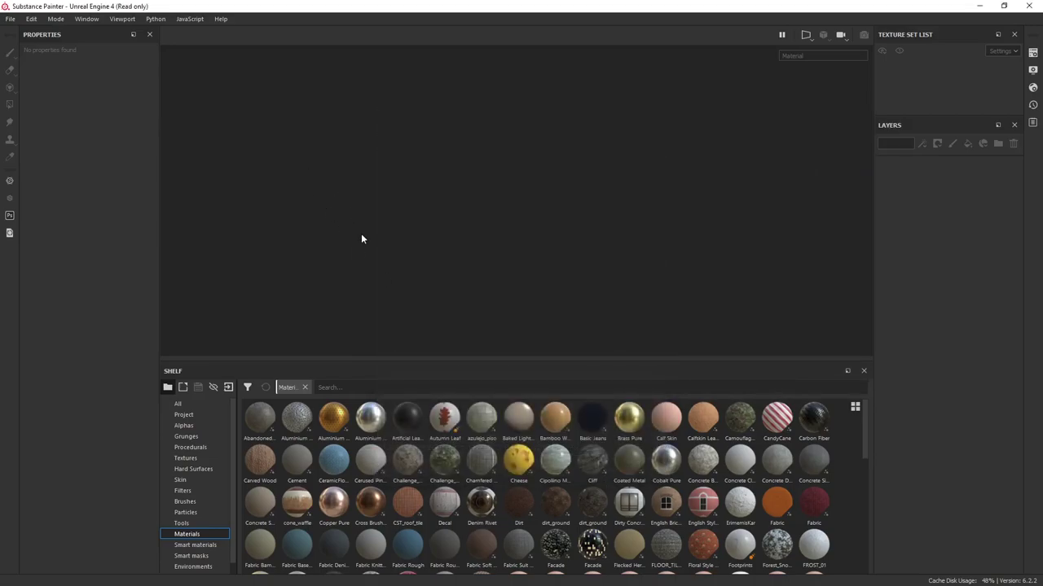
- Open the mesh map baking settings for the plane and set the output size to 1024
alt+drag(361, 228, 473, 246)
alt+drag(425, 163, 446, 184)
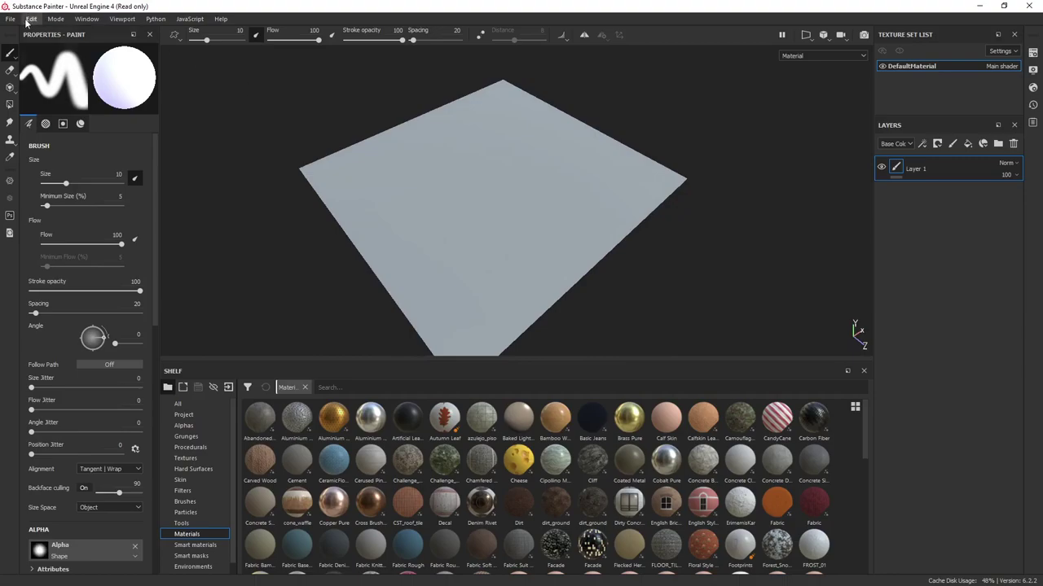
click(30, 18)
click(82, 70)
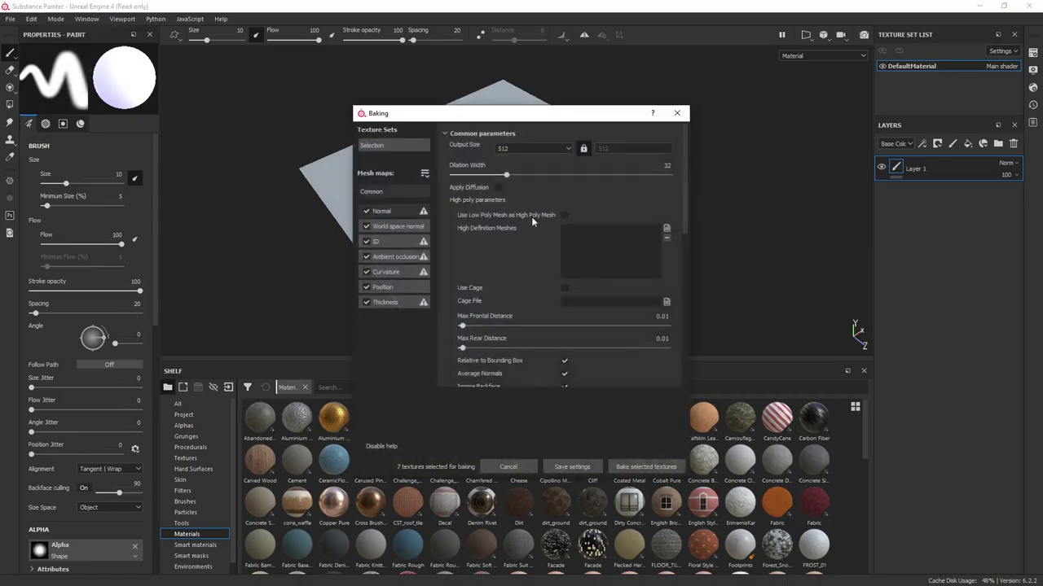
click(518, 151)
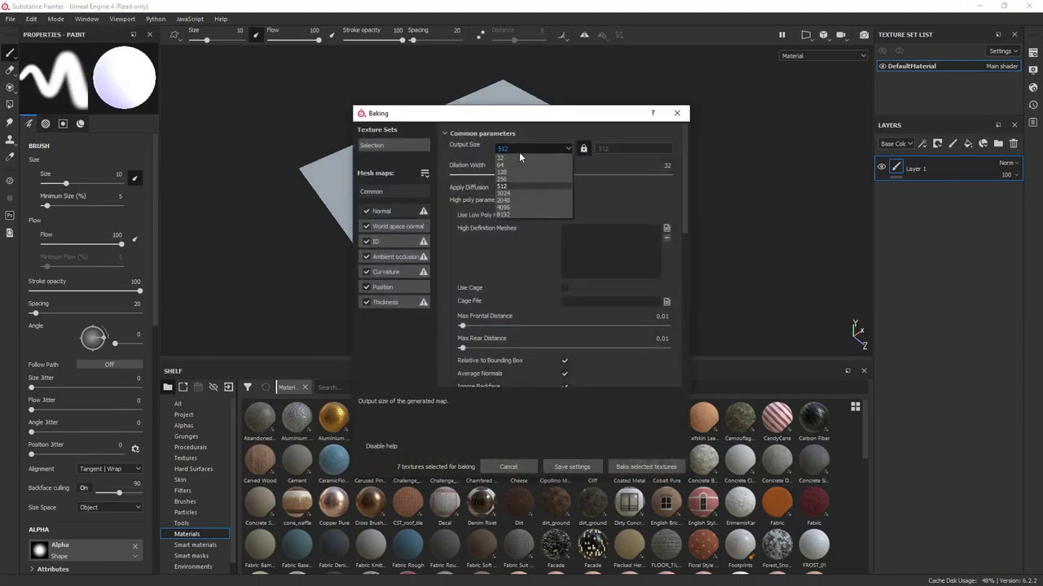
click(509, 200)
- Set the bake's antialiasing to Subsampling 2x2
scroll(531, 349, down, 3)
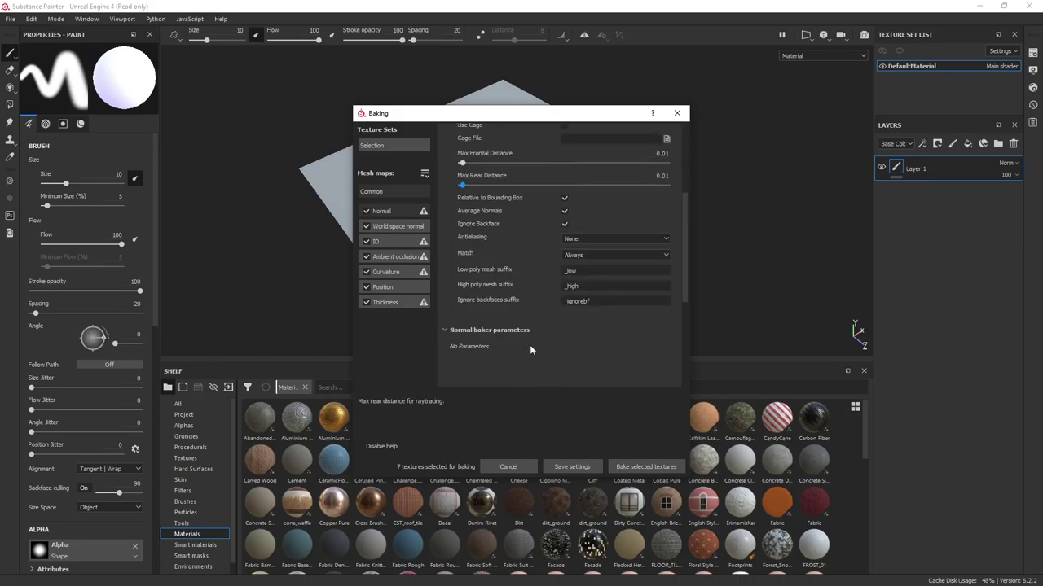
click(570, 243)
click(594, 253)
- Raise the bake's max frontal distance to about 0.266 and its max rear distance to about 0.264
scroll(524, 254, up, 2)
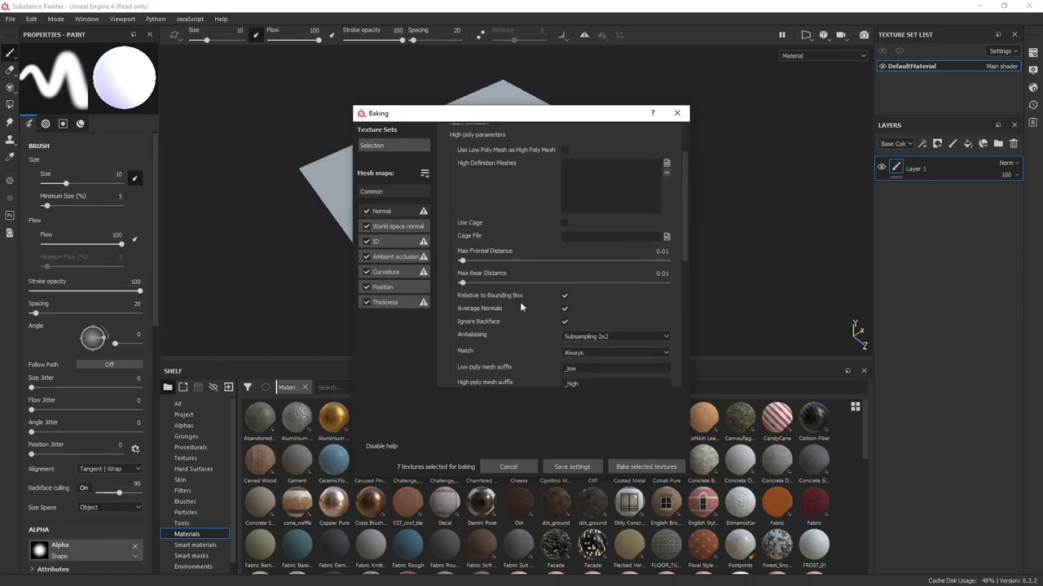
scroll(512, 289, up, 1)
click(515, 293)
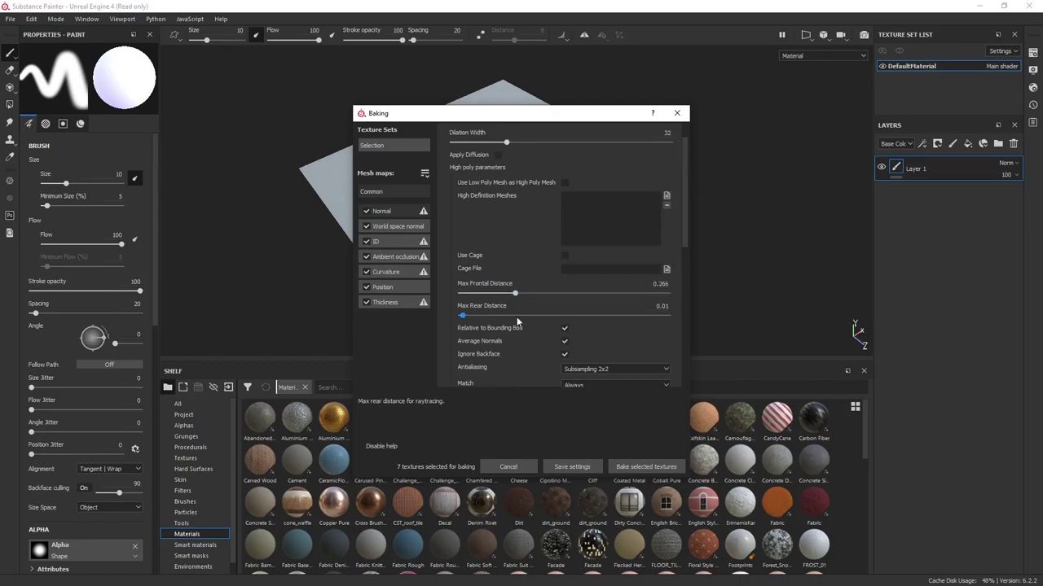
click(514, 316)
- Load RoofTiles_High from the Desktop as the high definition mesh for the bake
scroll(522, 237, up, 1)
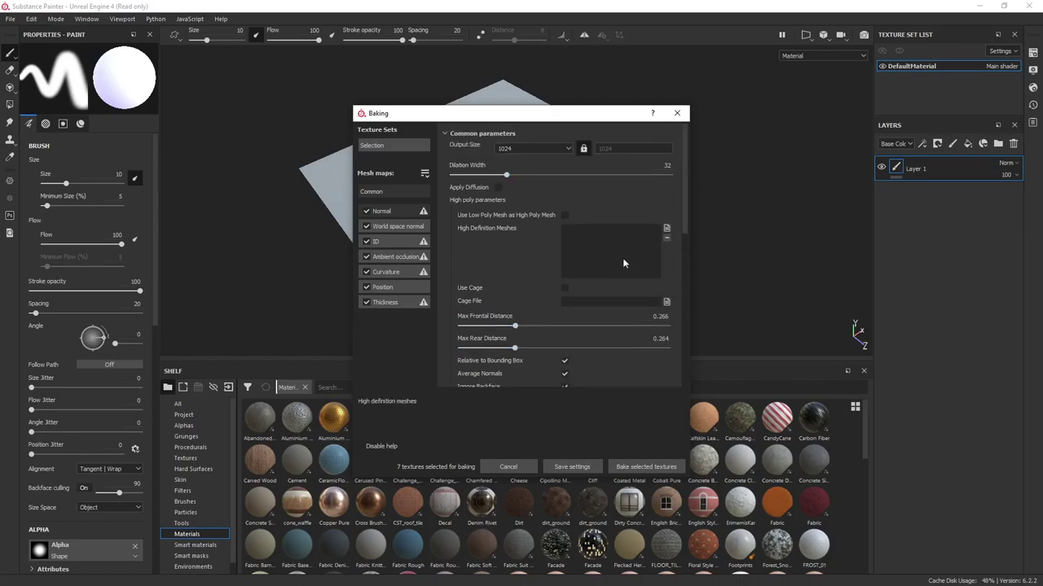
click(667, 231)
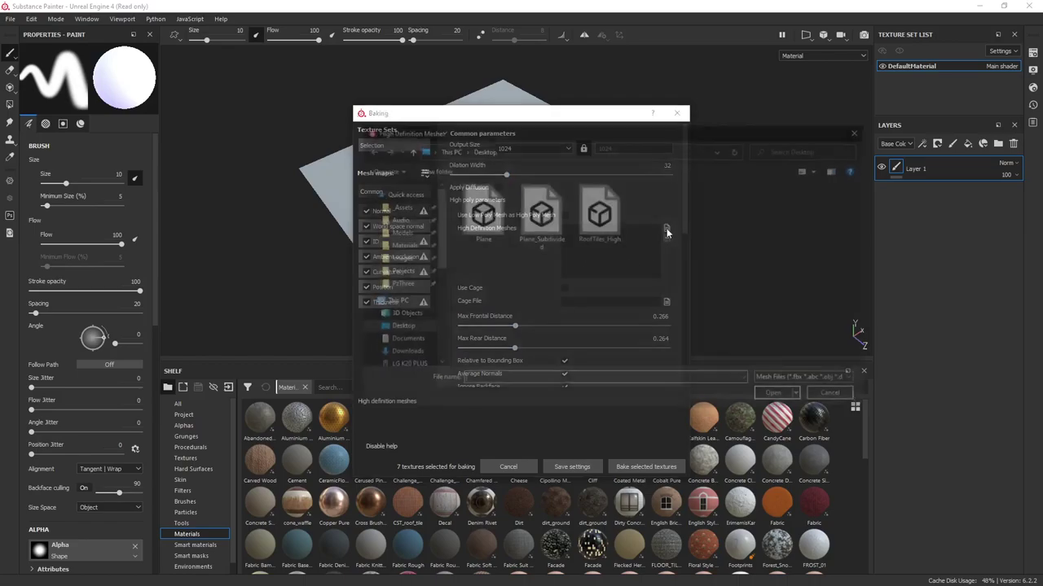
click(600, 227)
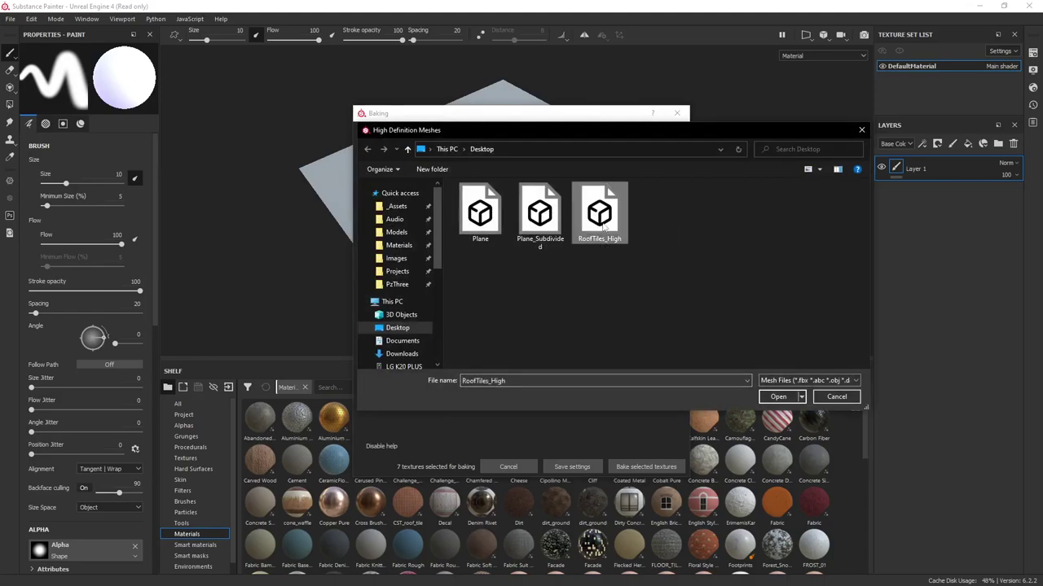
double_click(615, 228)
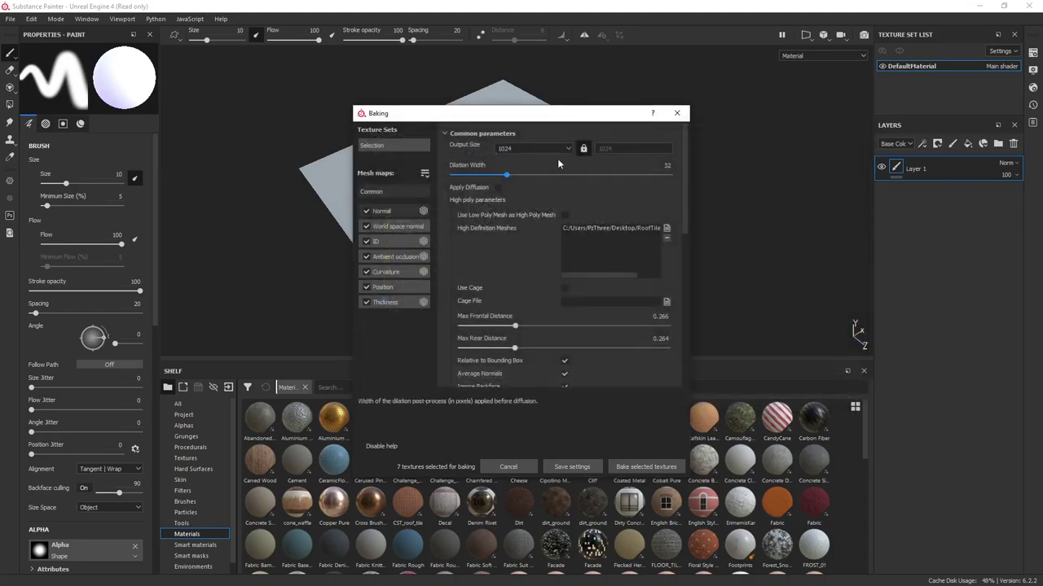
- Lower the bake output size to 256 and bake all the selected mesh maps
click(530, 149)
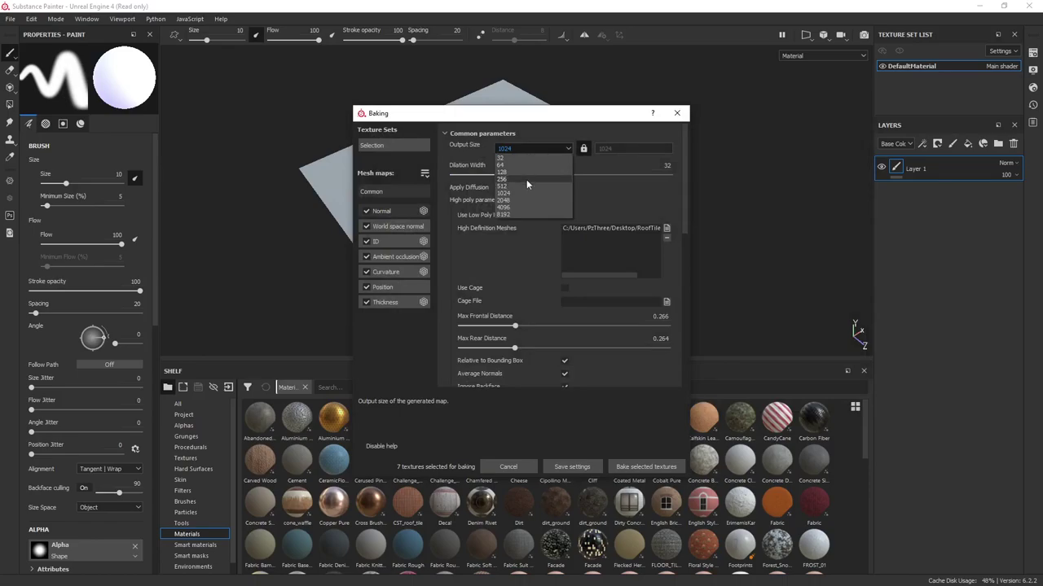
click(526, 180)
click(646, 466)
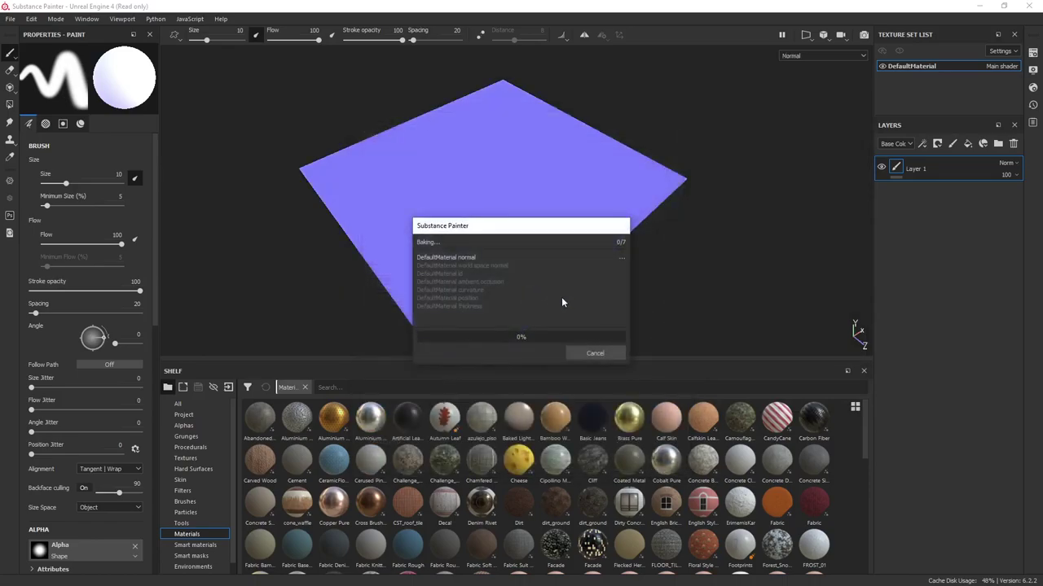